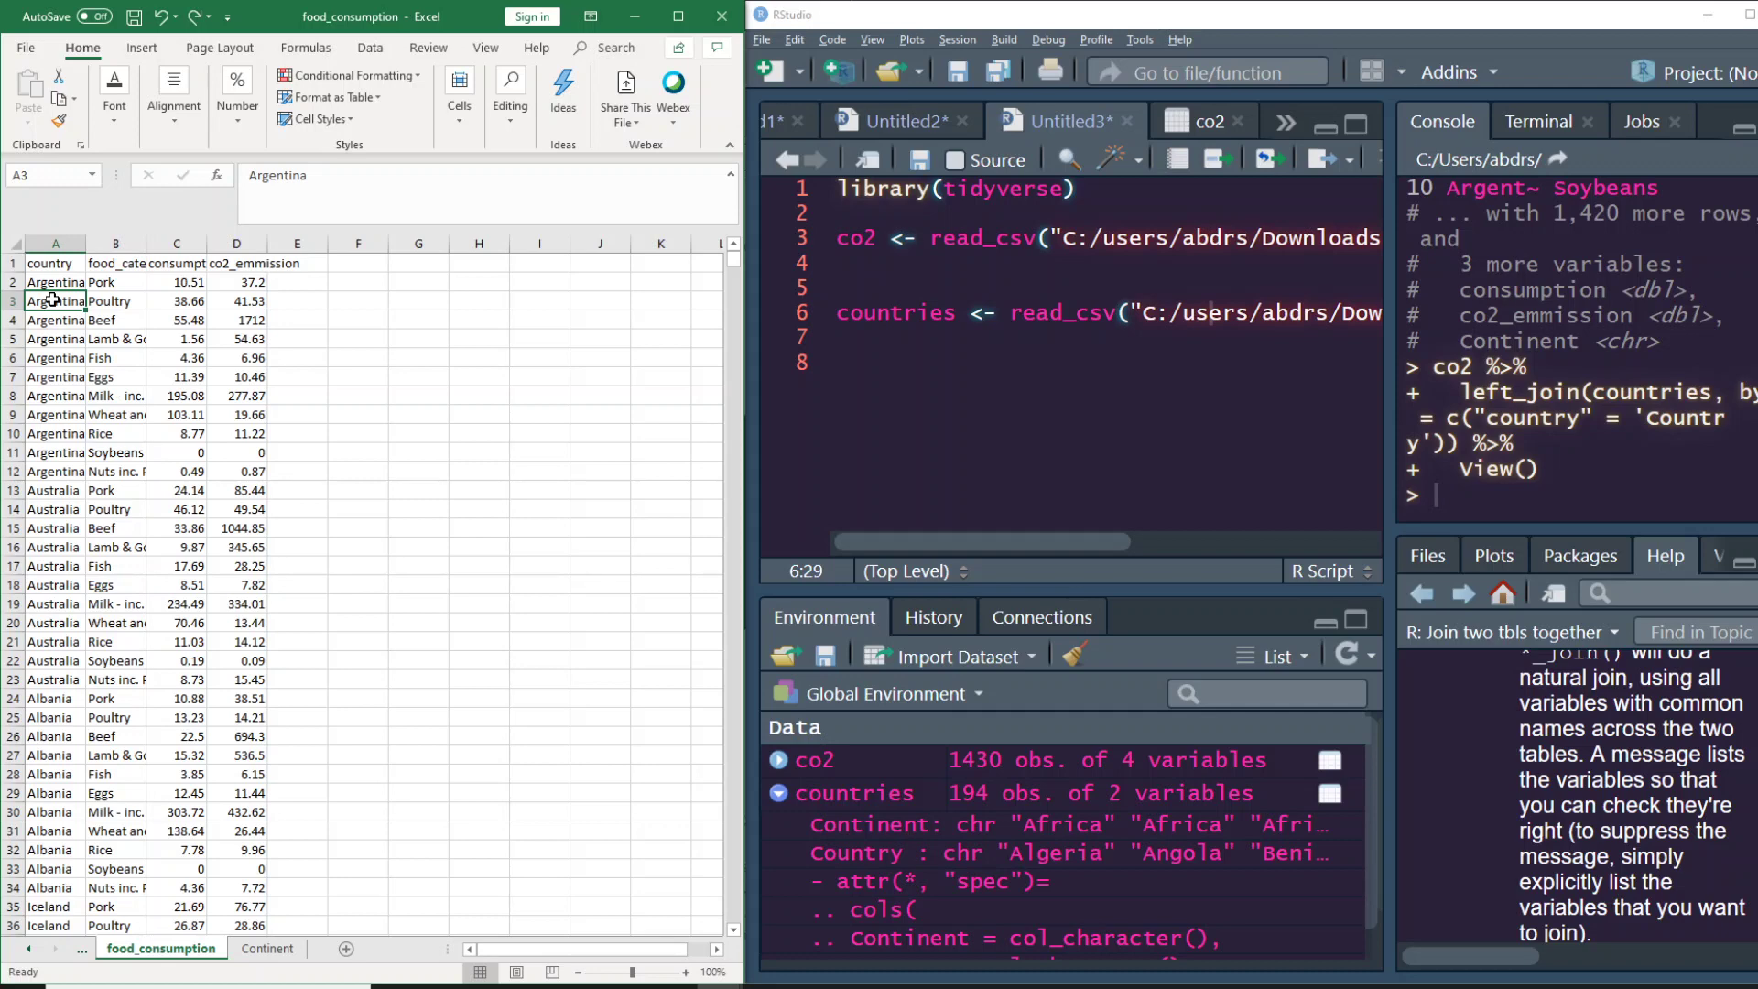
Review the food_consumption headers country, food_category, consumption and co2_emmission, ending on Argentina in A2
left_click(112, 373)
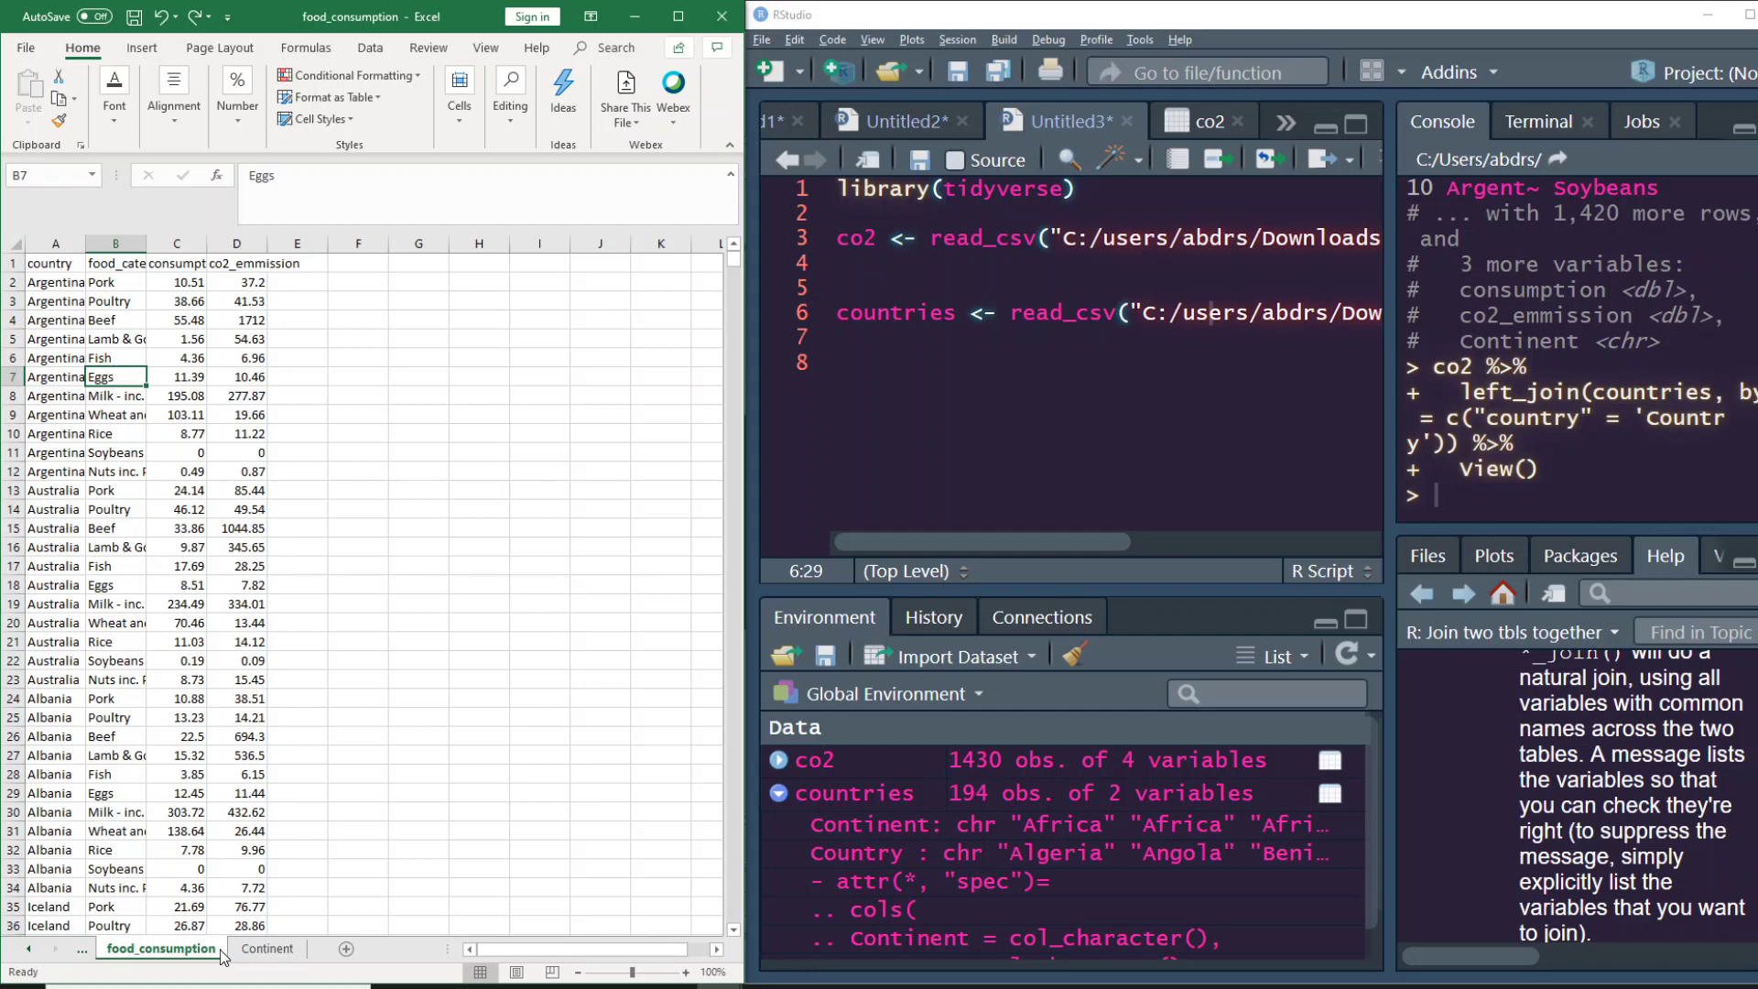
left_click(57, 299)
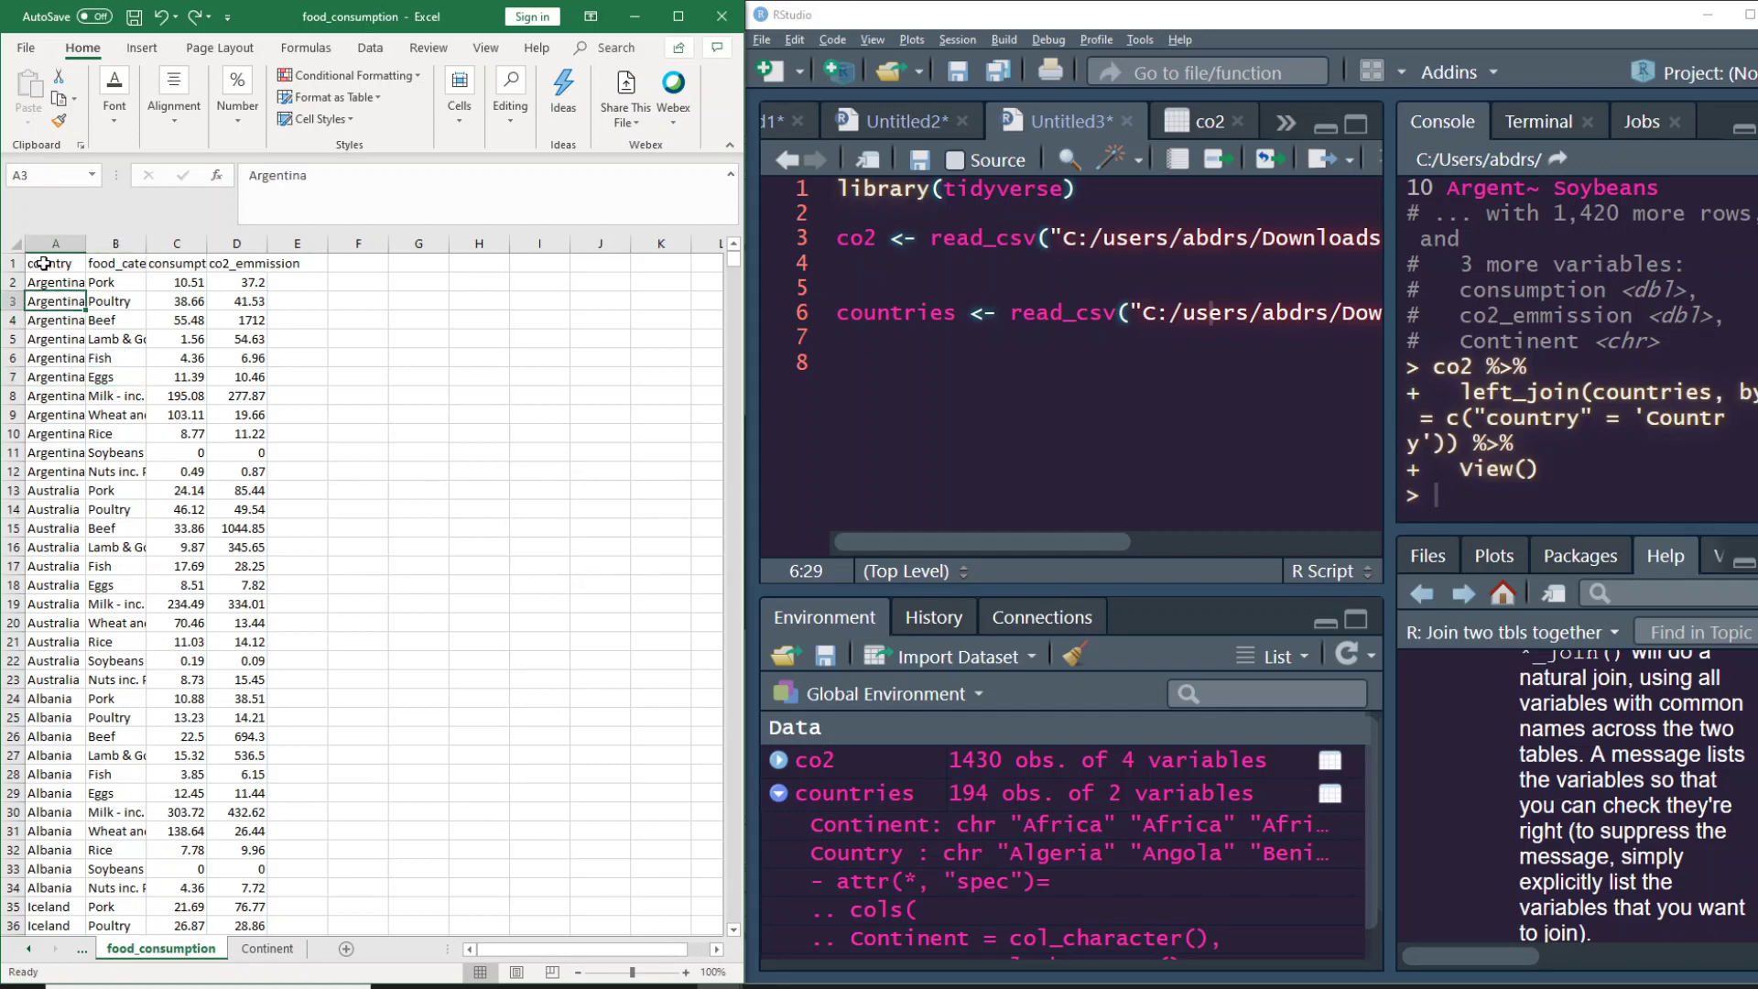
left_click(43, 264)
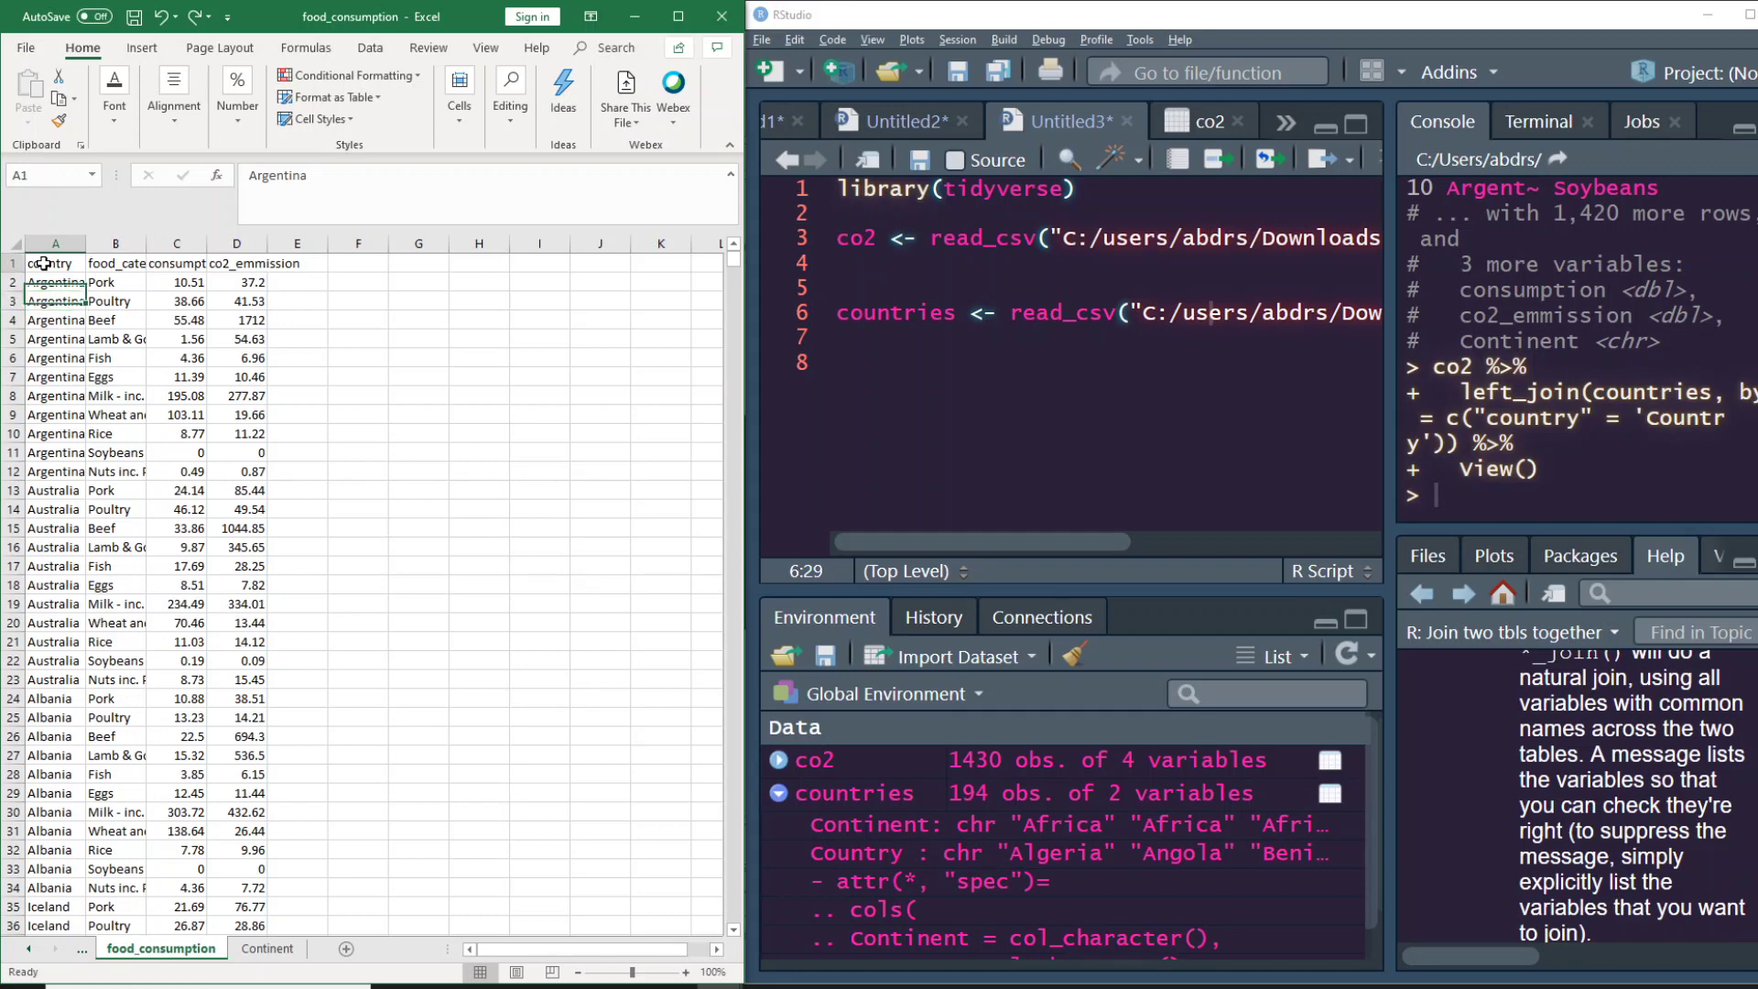
key("Right")
key("Left")
key("Right")
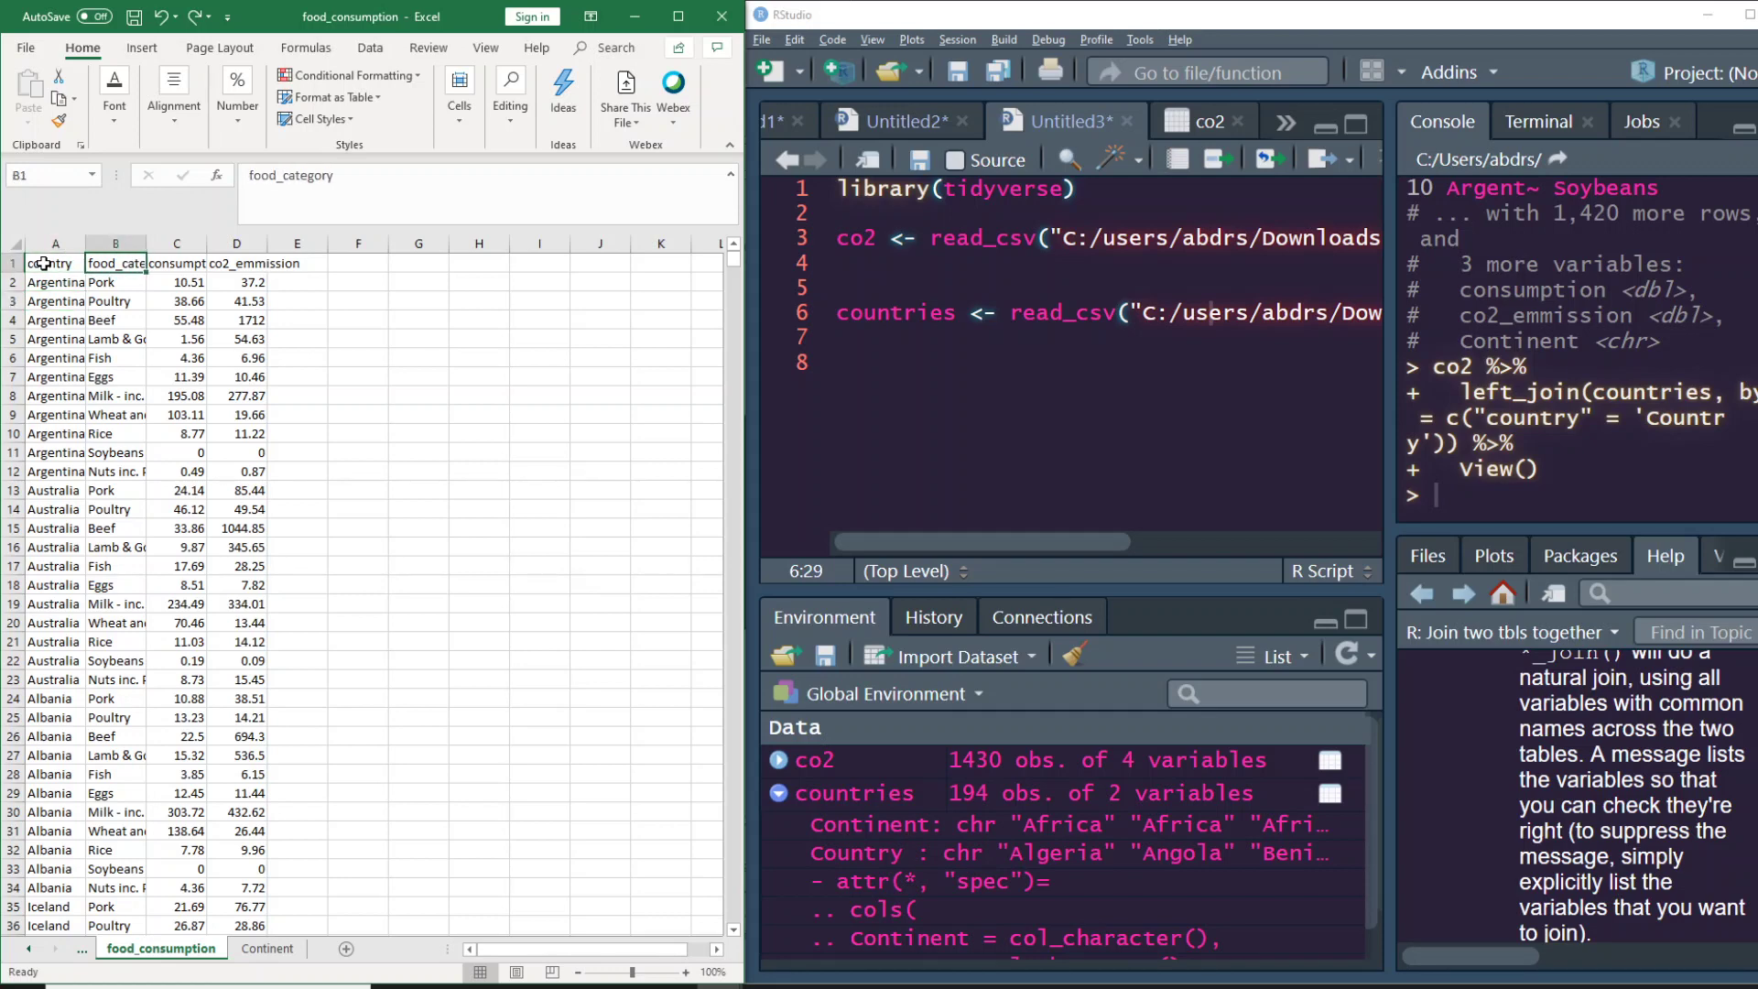
key("Right")
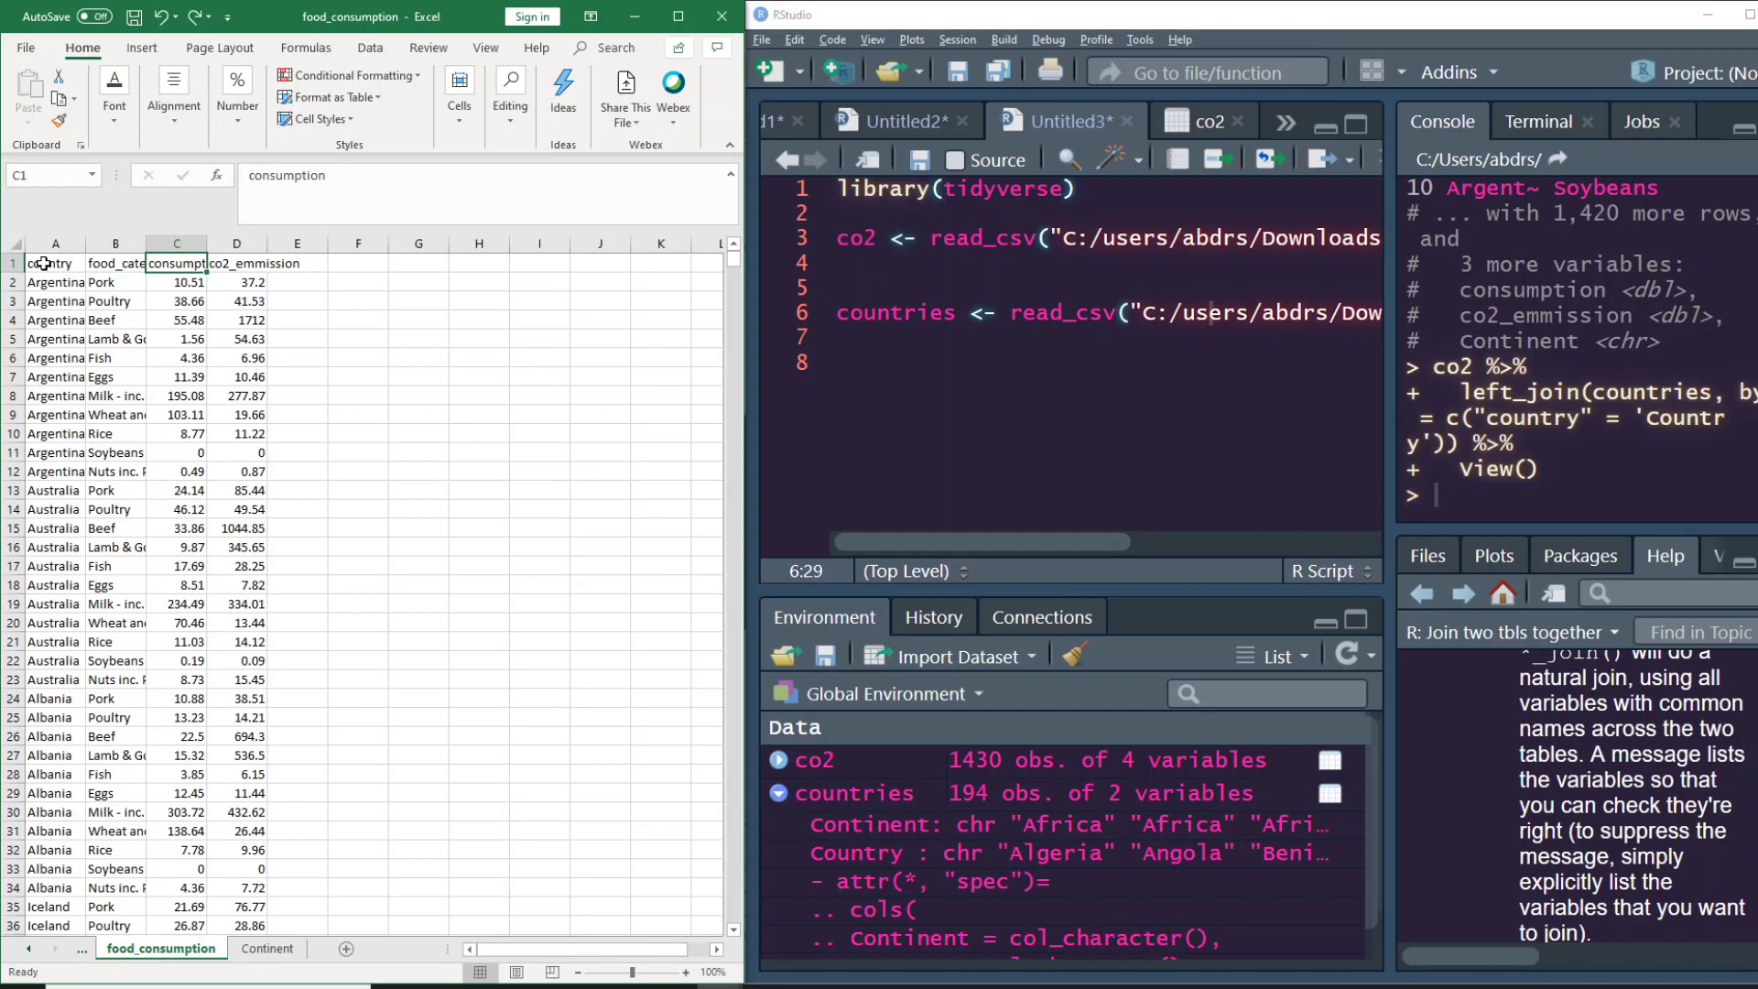
key("Right")
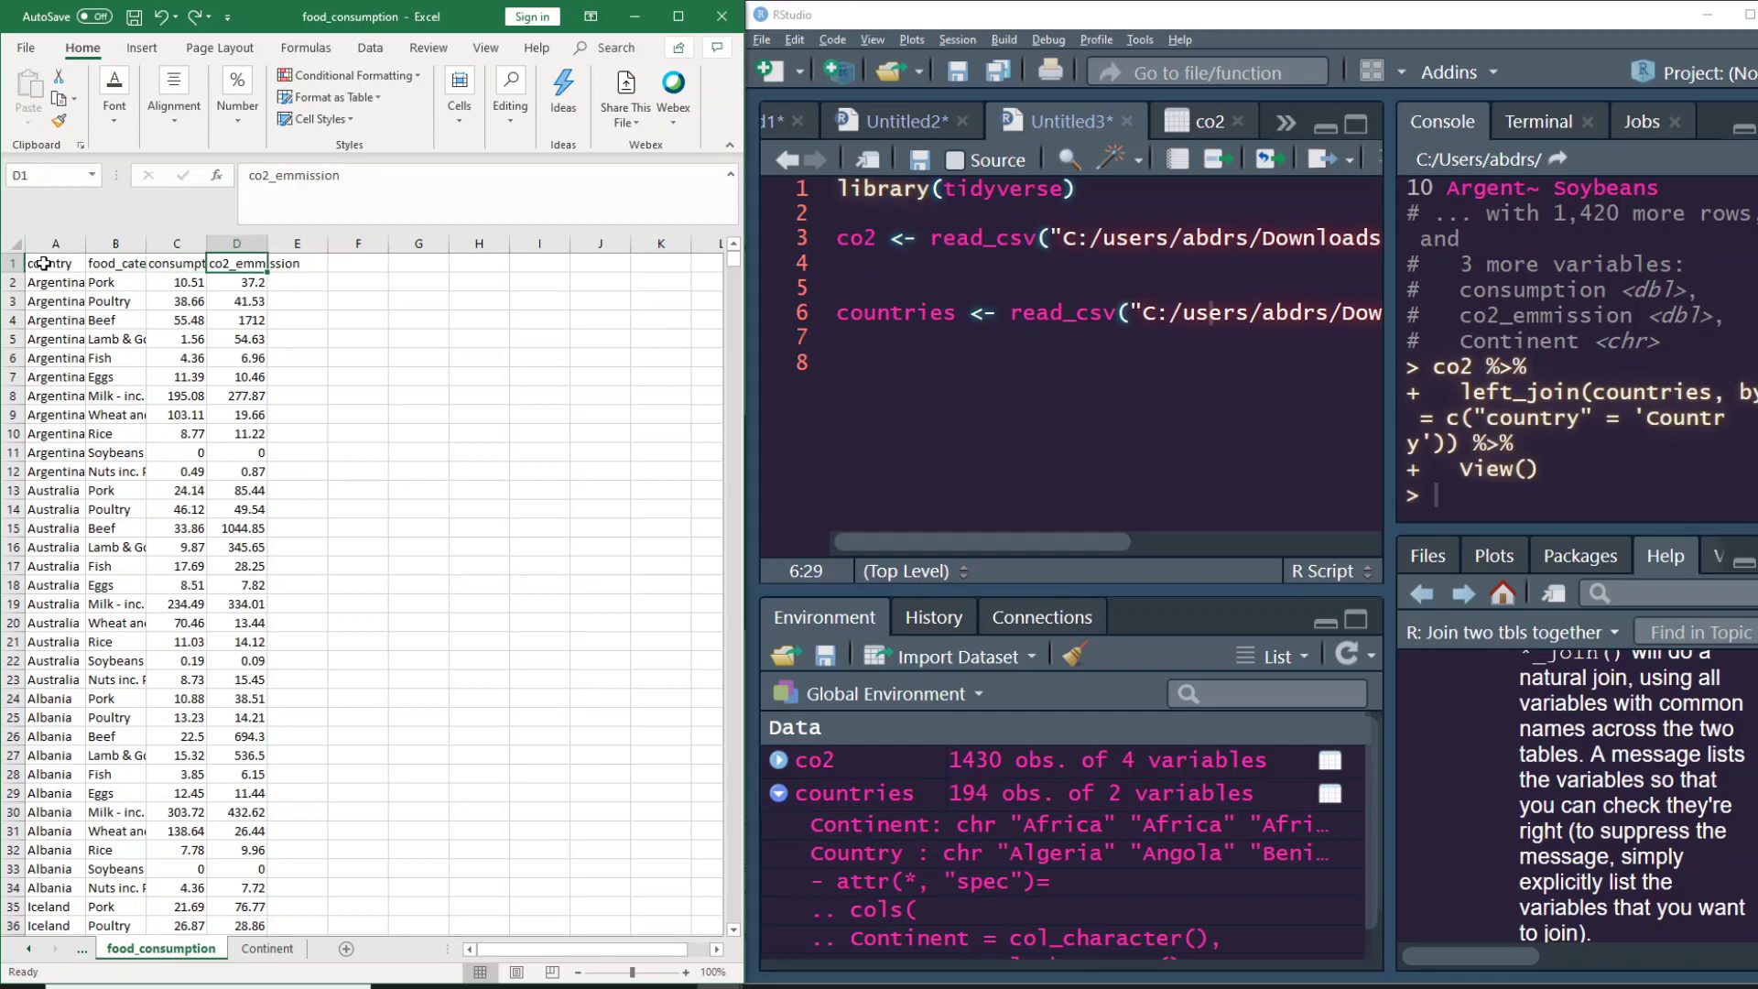
key("Left")
key("Left")
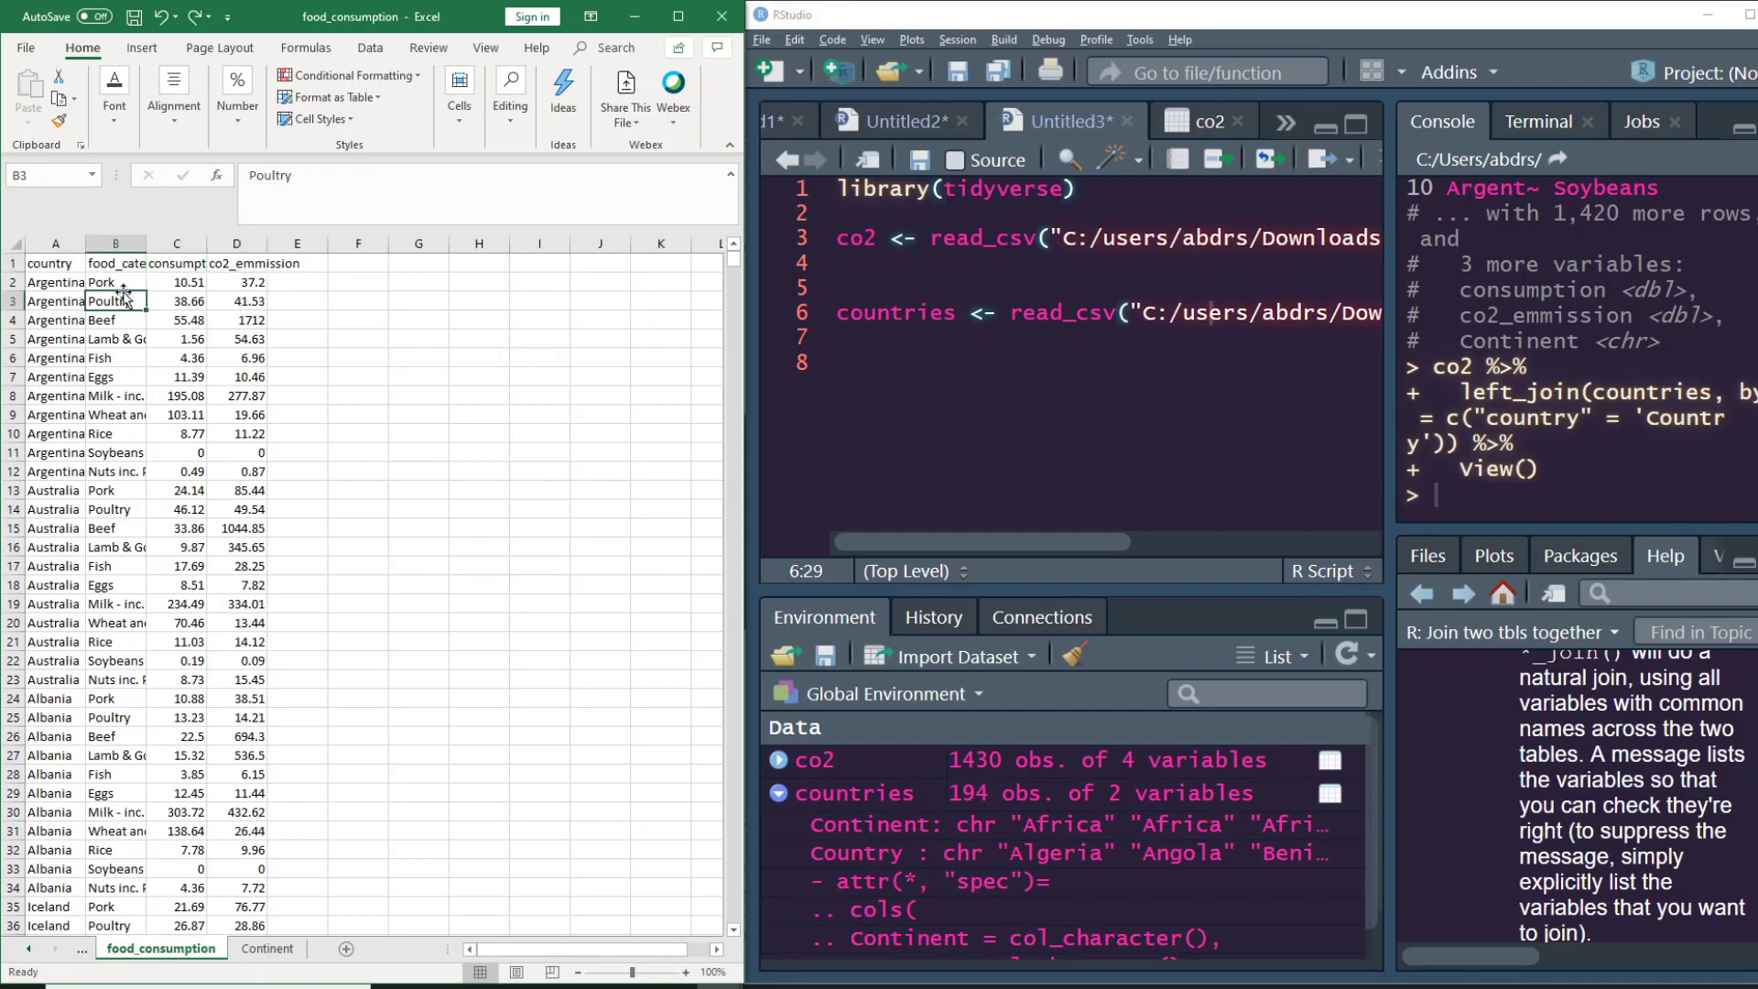
key("Left")
key("Down")
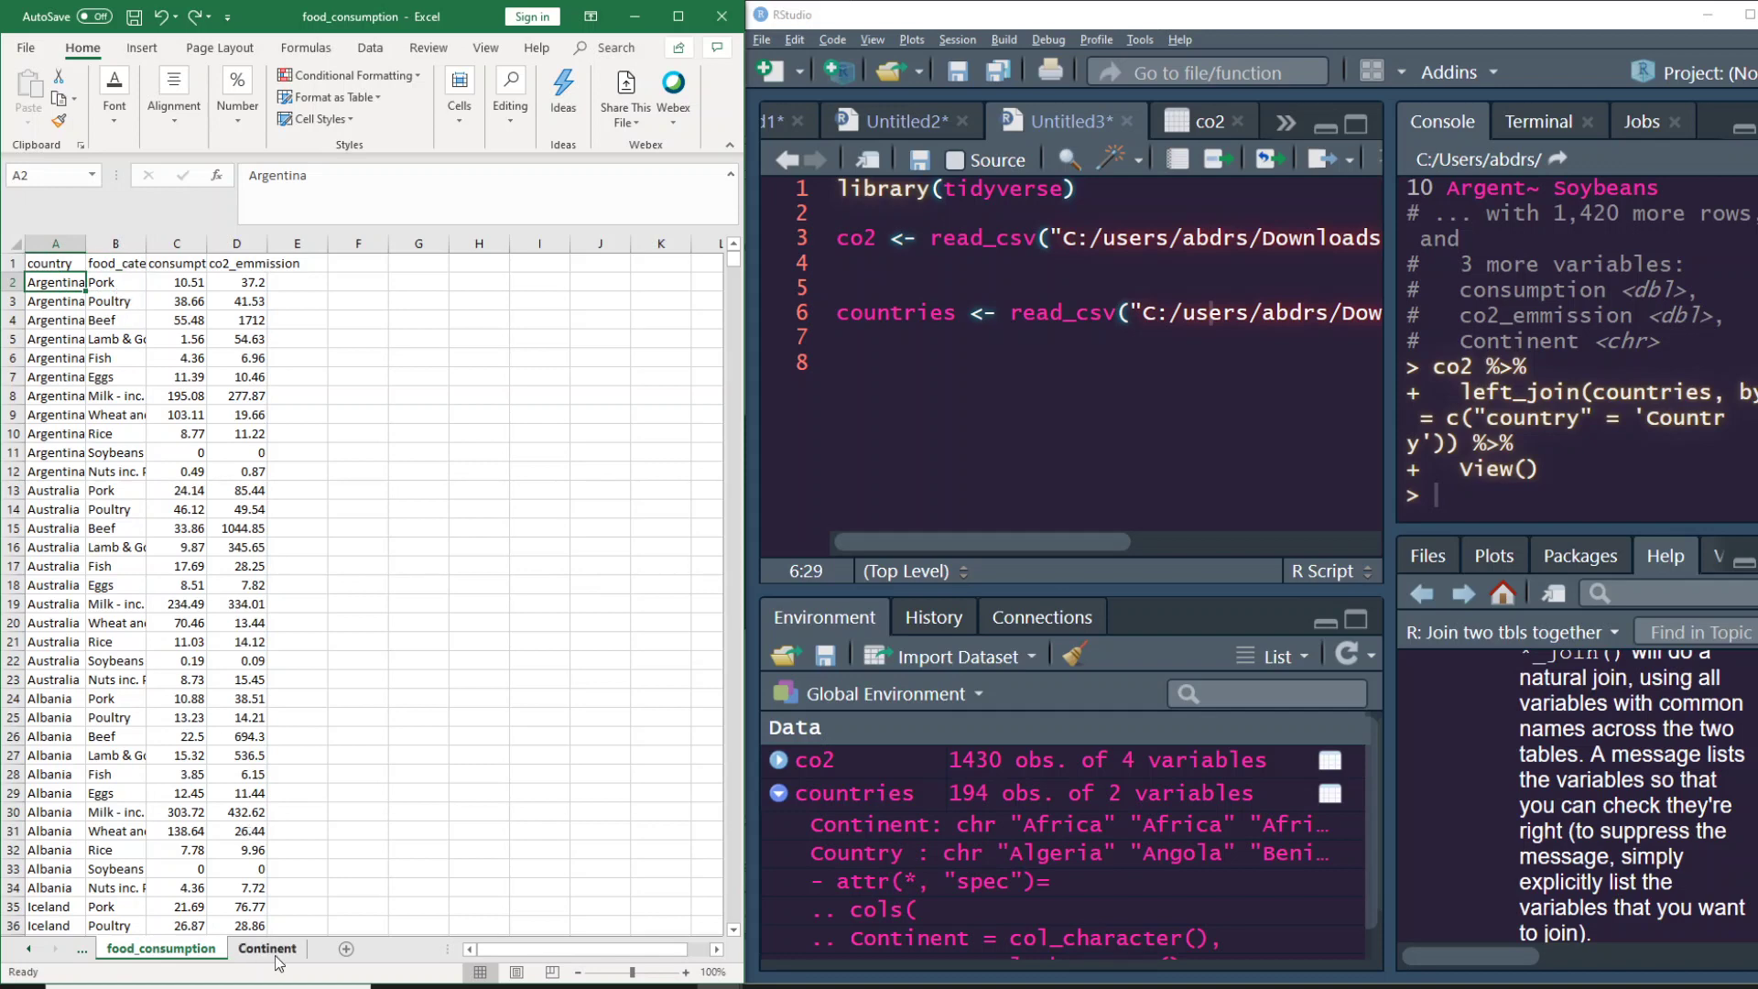
Check the Continent sheet layout: continent in column A (Africa), country in column B (Algeria)
left_click(268, 950)
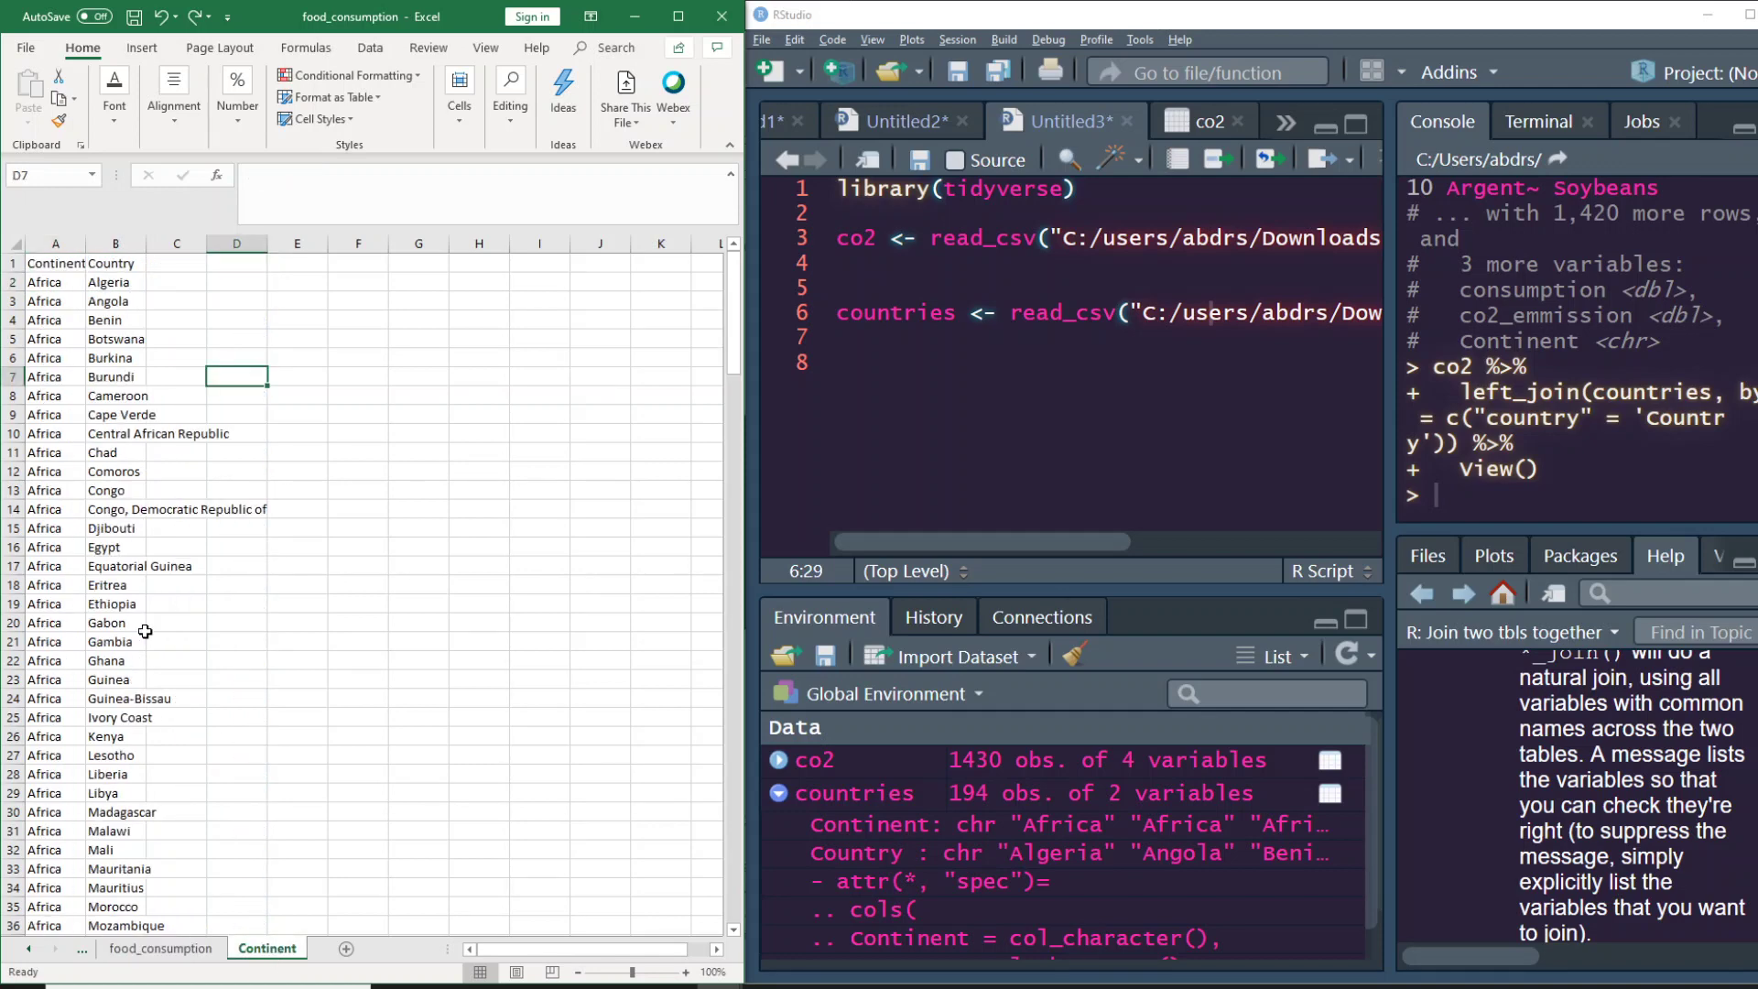
left_click(62, 278)
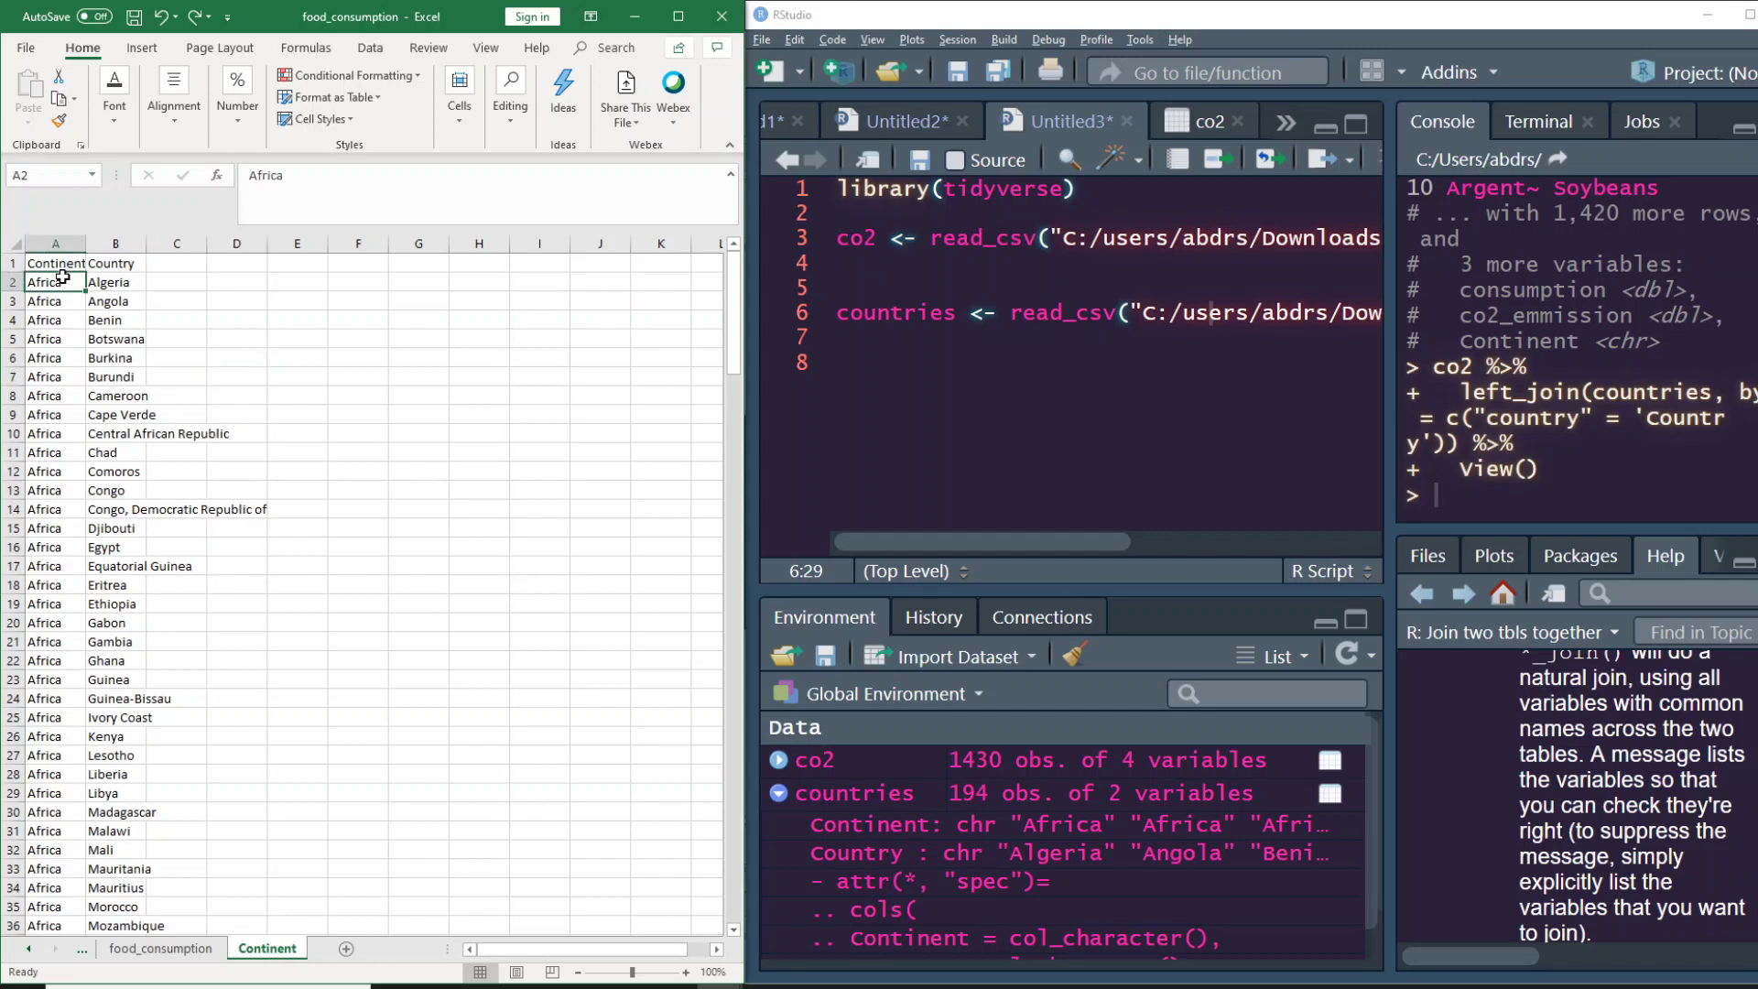
left_click(108, 274)
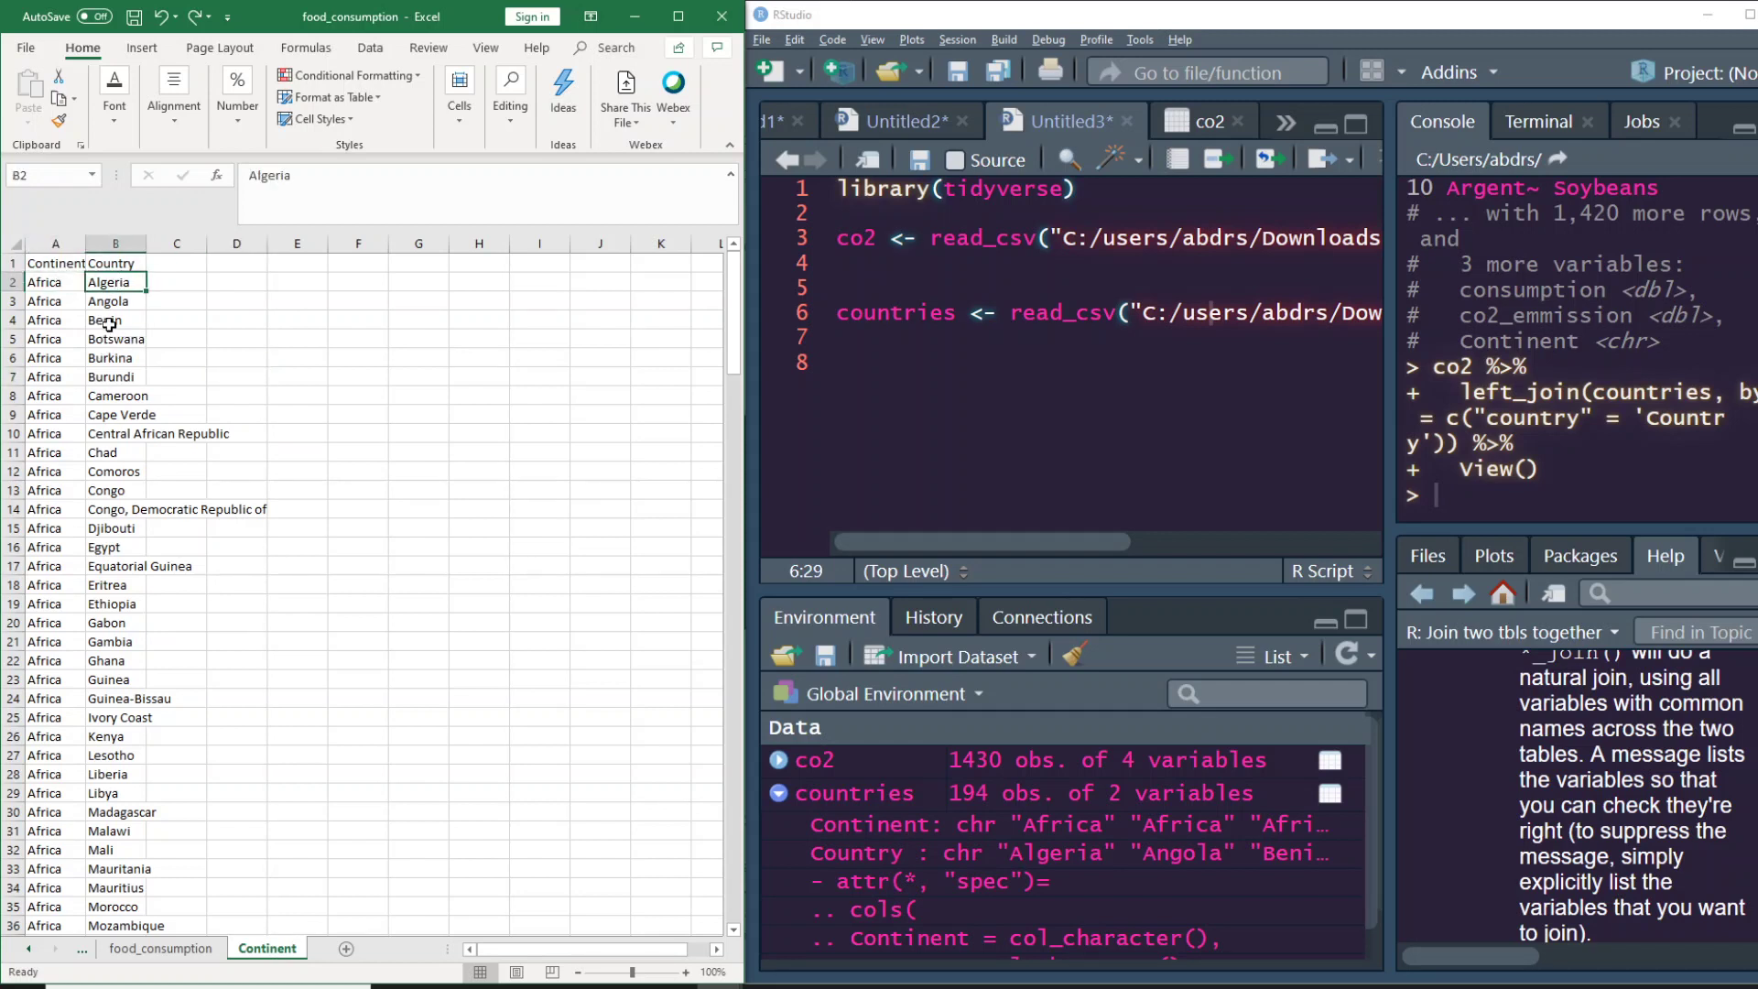
left_click(57, 284)
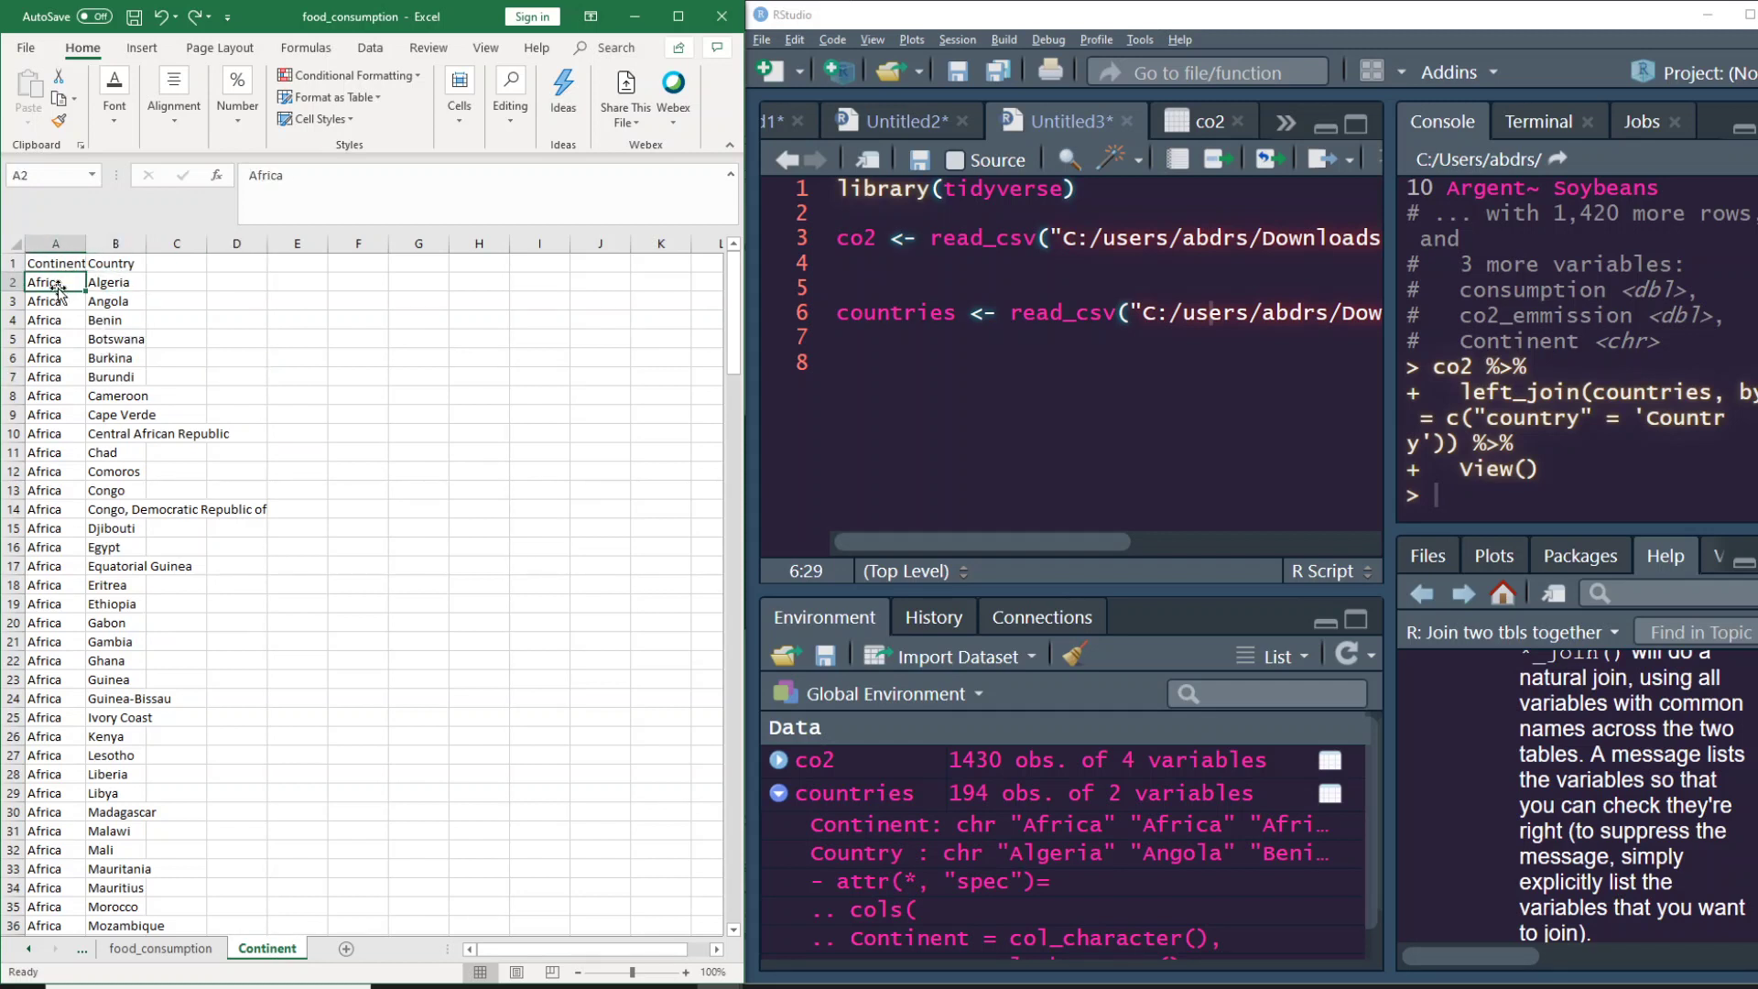
left_click(160, 947)
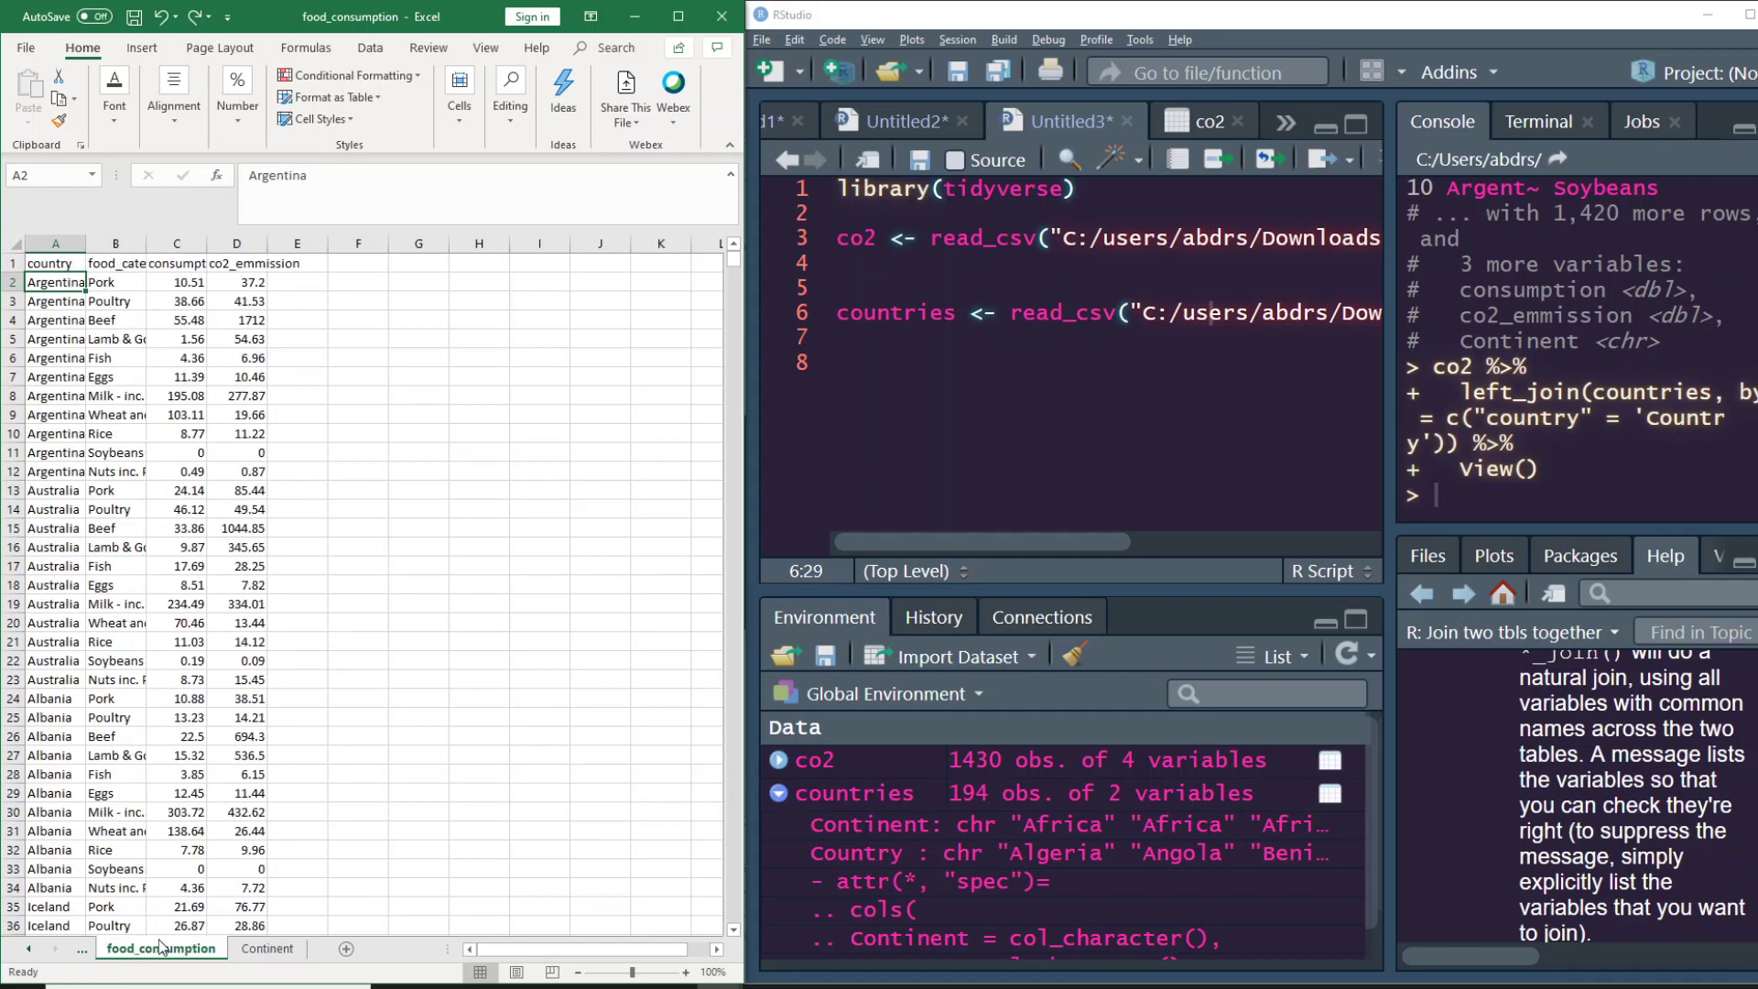
Add the header 'Continent' in cell E1 of food_consumption
left_click(304, 265)
type("Continent")
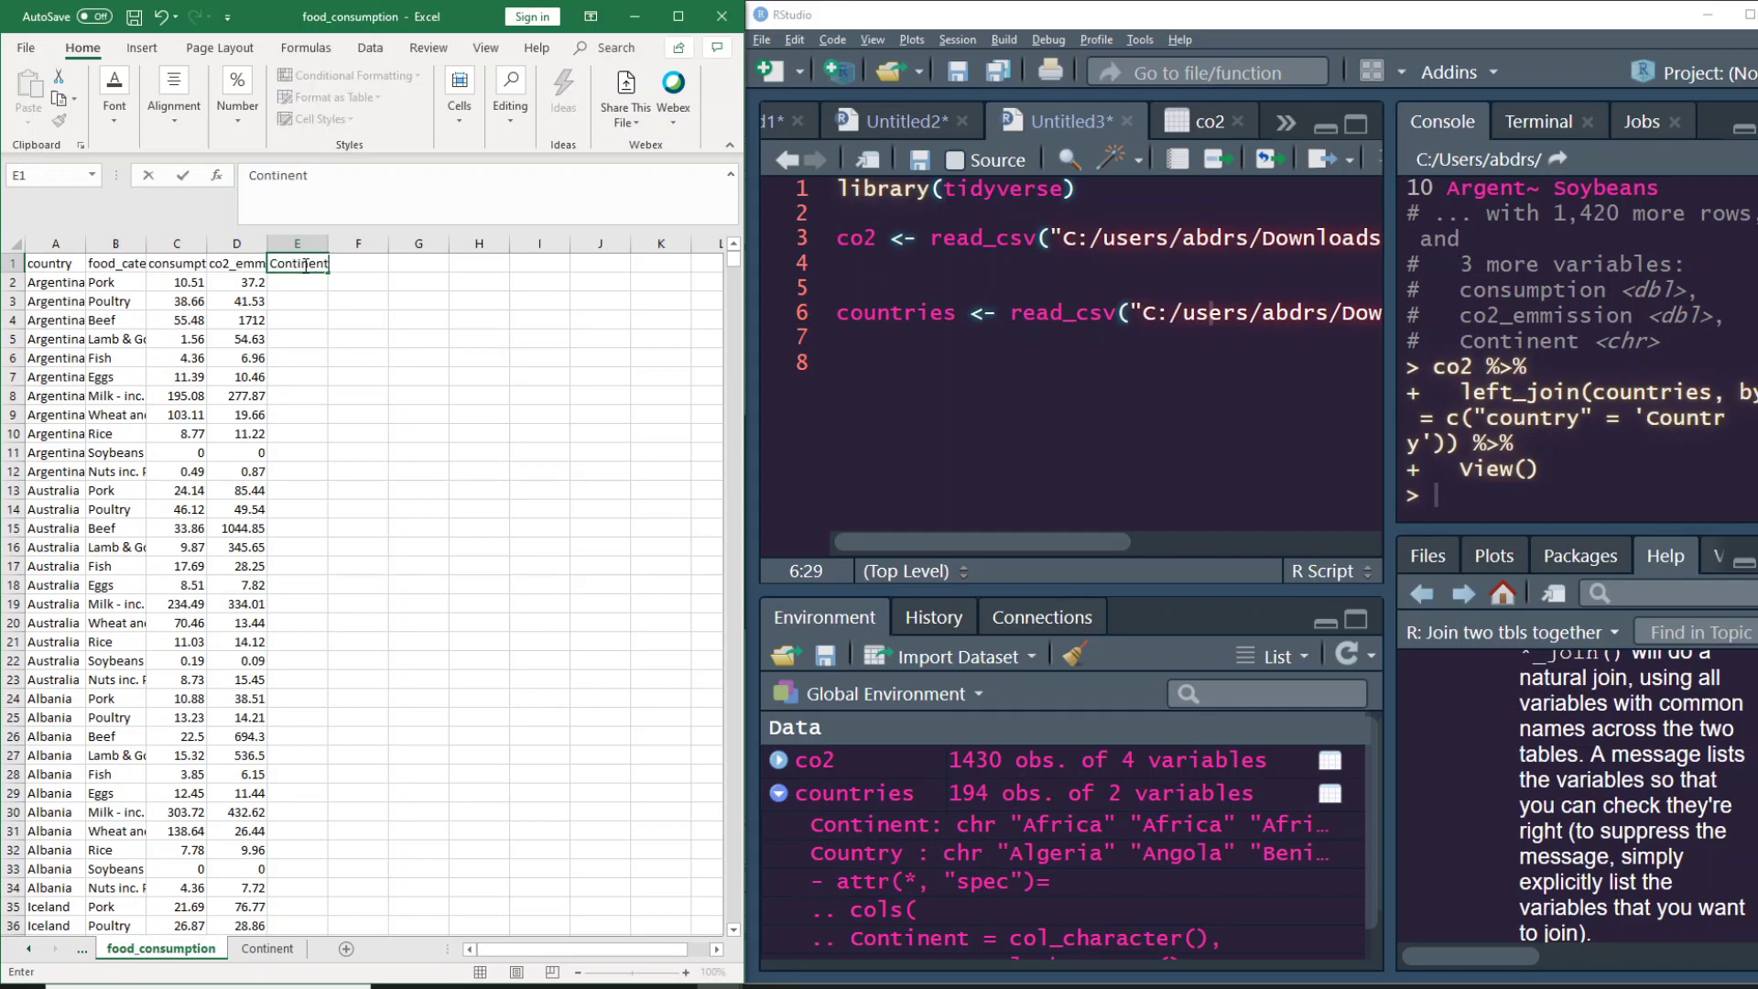
key("Return")
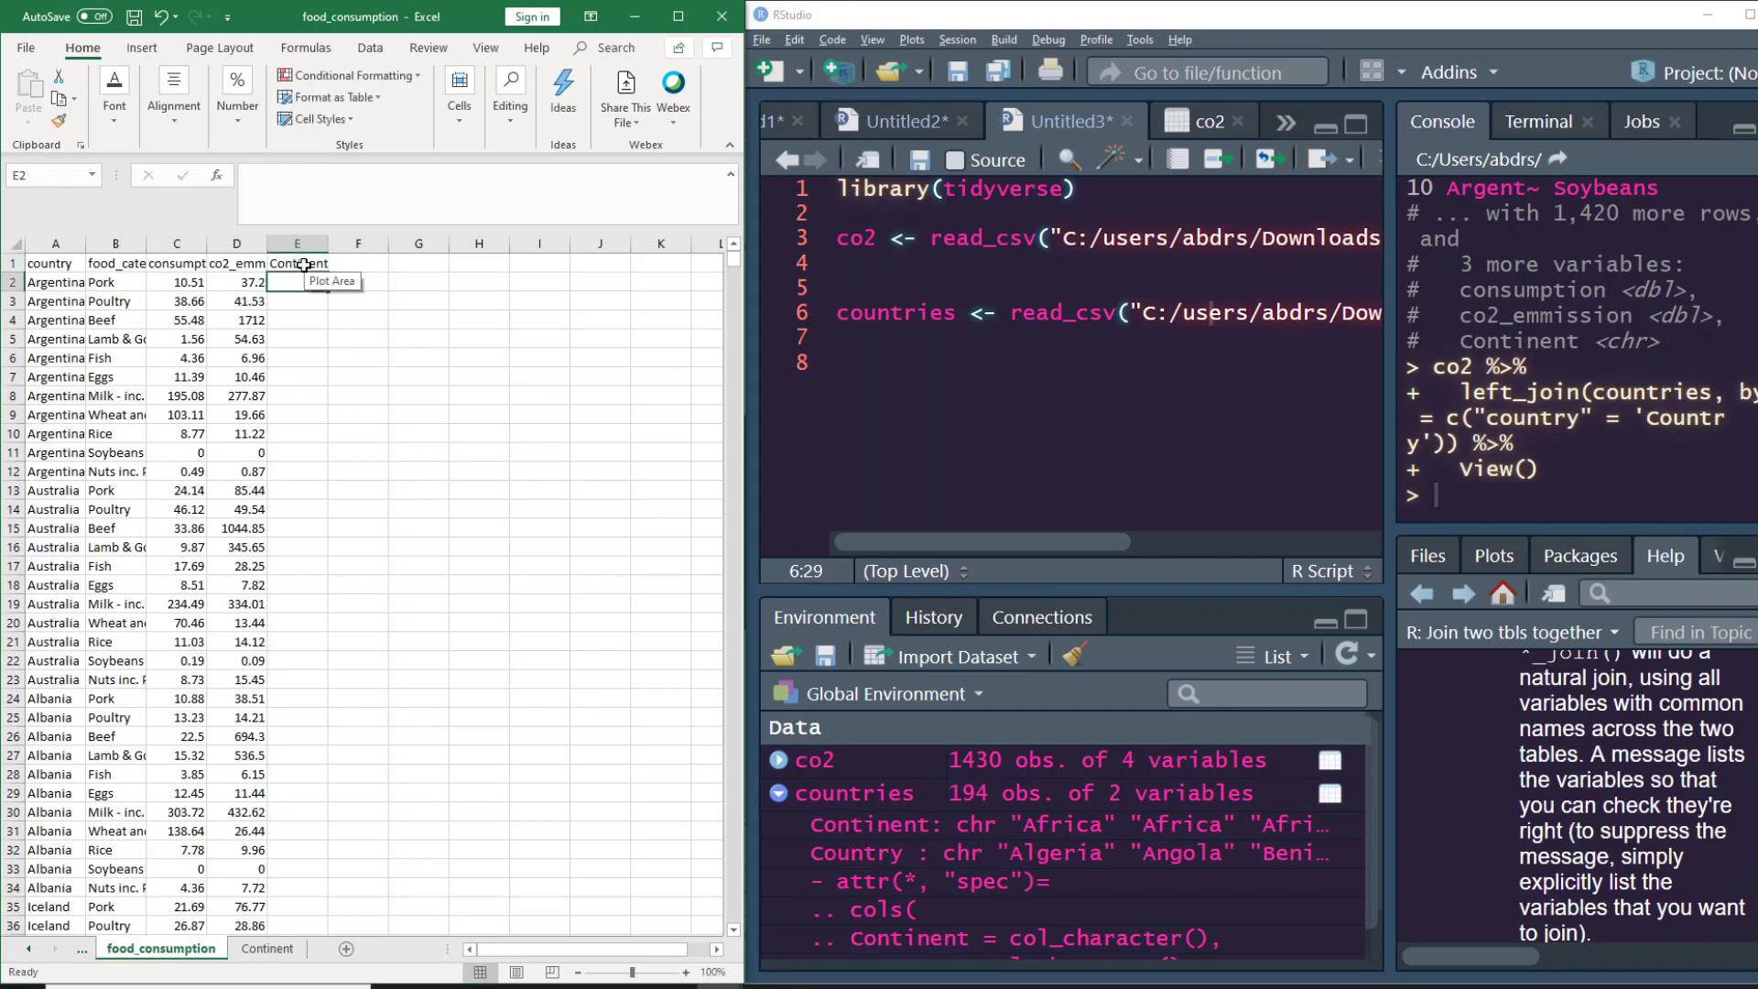
Copy Argentina and find it on the Continent sheet, confirming its continent is South America
key("Left")
key("Left")
key("Left")
key("Left")
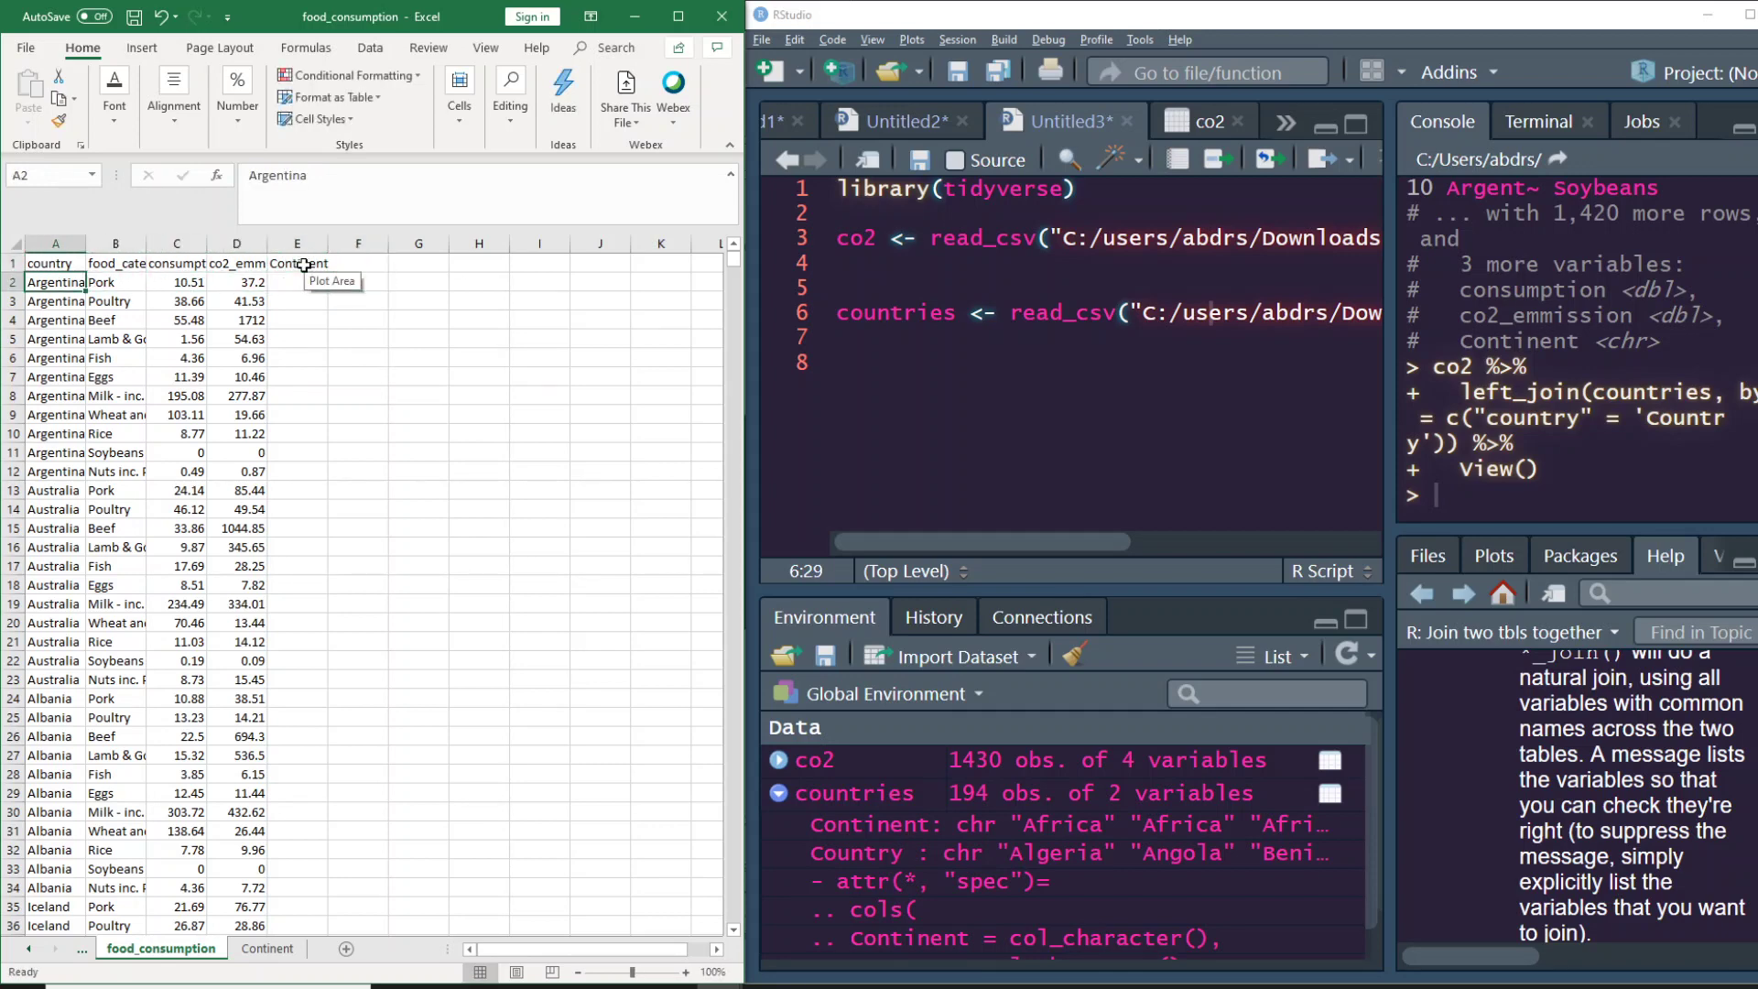
key("ctrl+c")
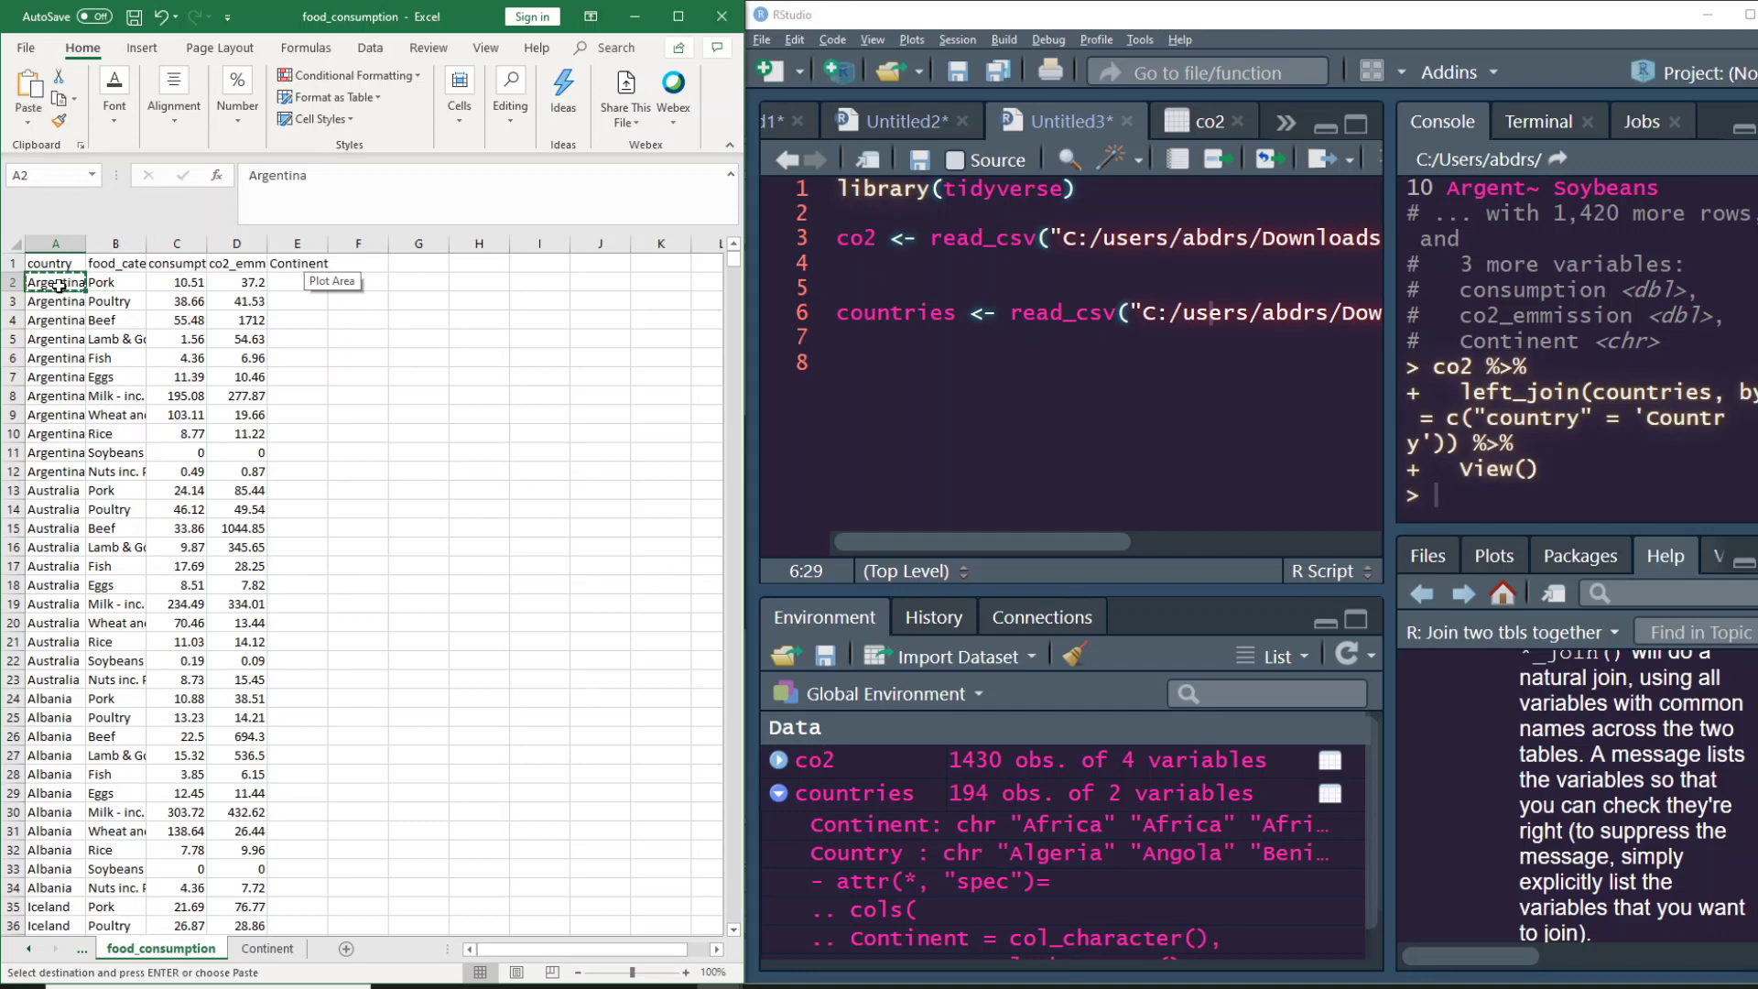
left_click(295, 954)
left_click(230, 639)
key("ctrl+f")
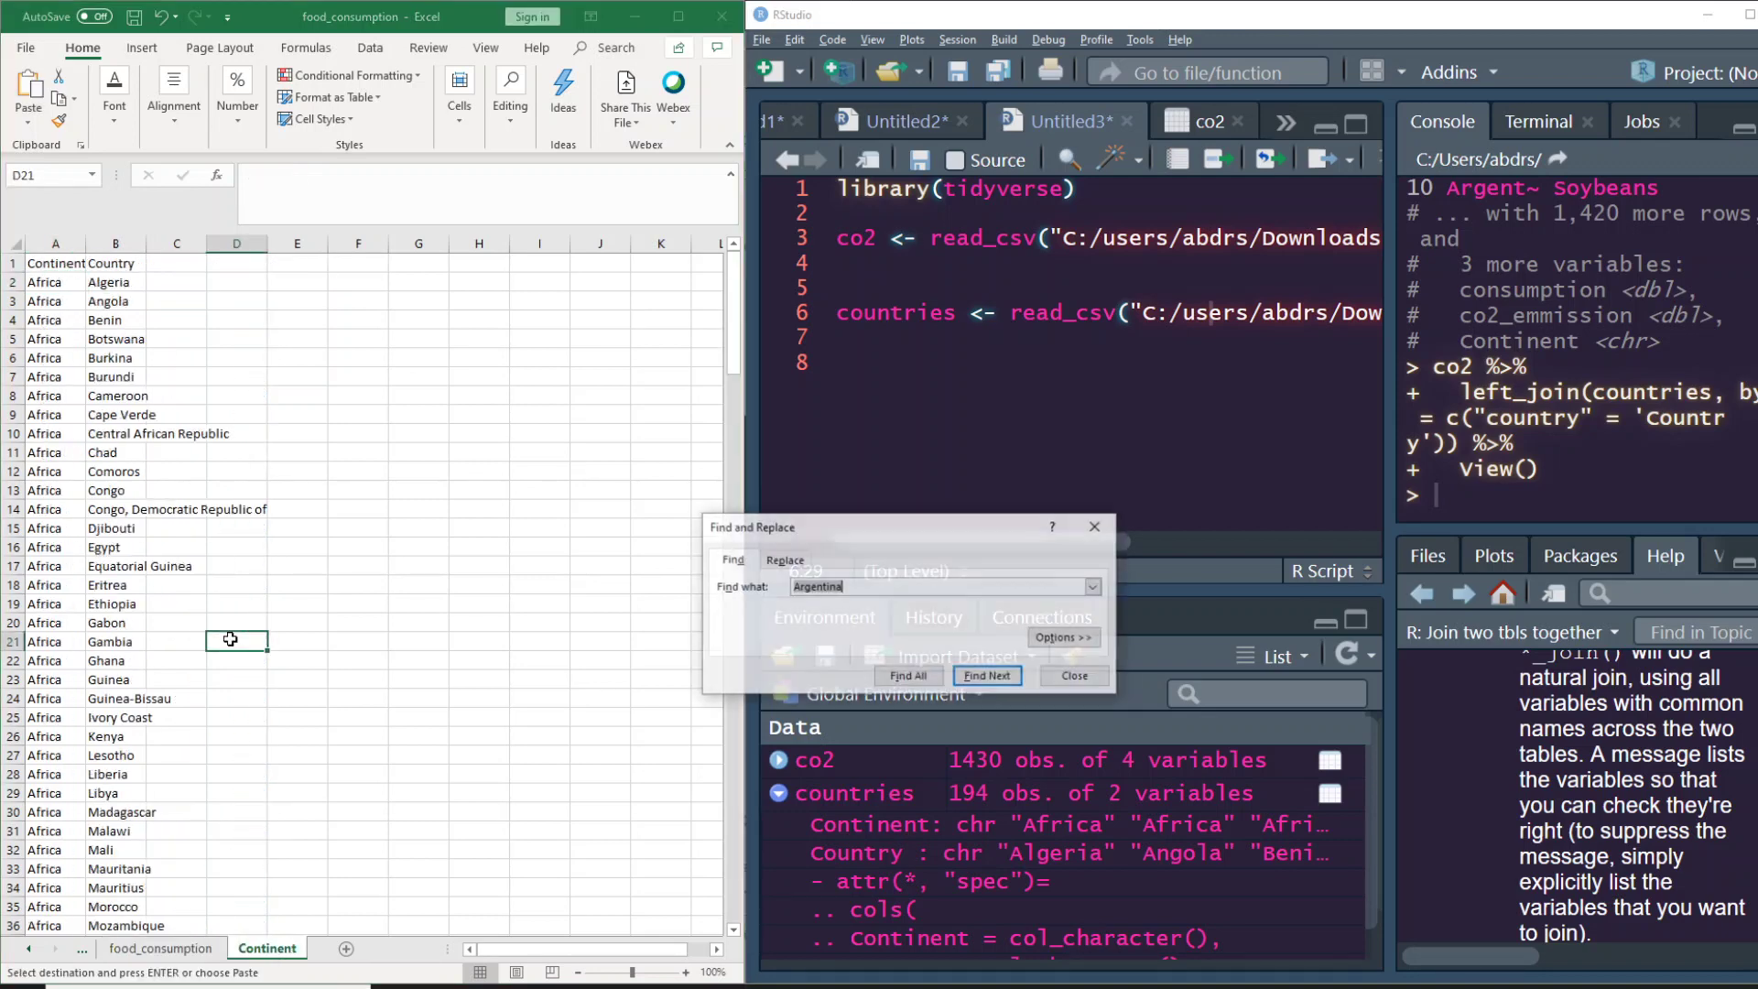
key("Return")
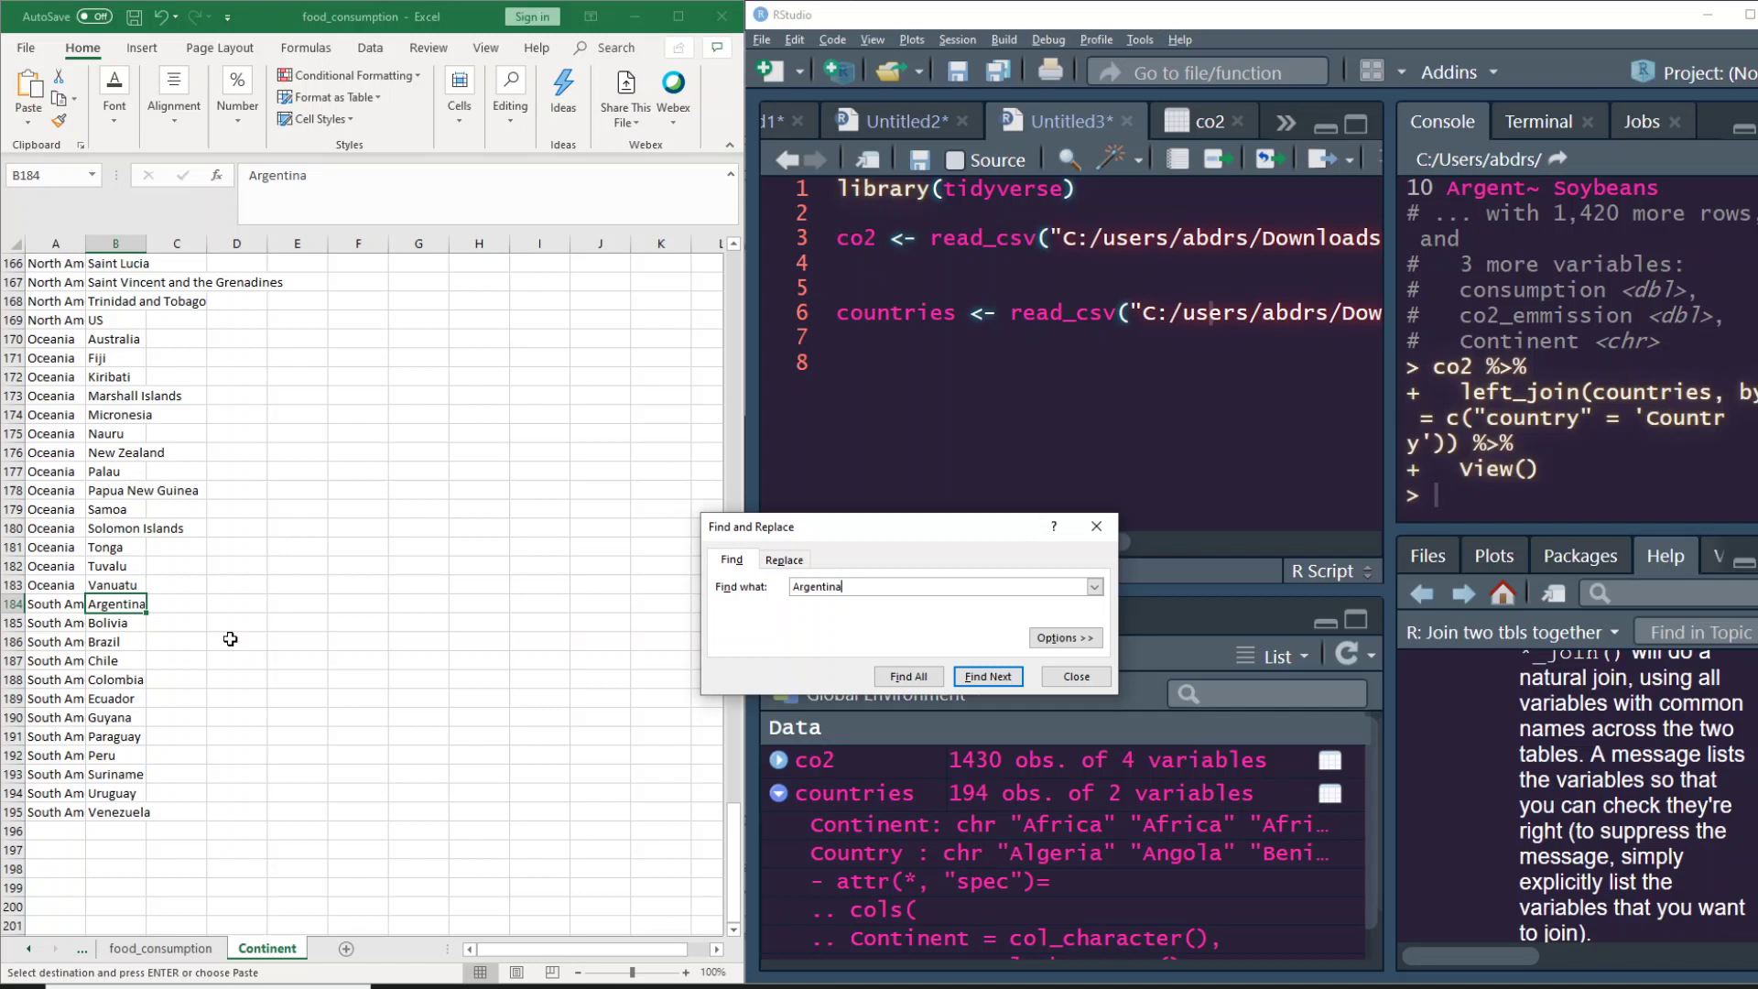
left_click(115, 603)
left_click(55, 607)
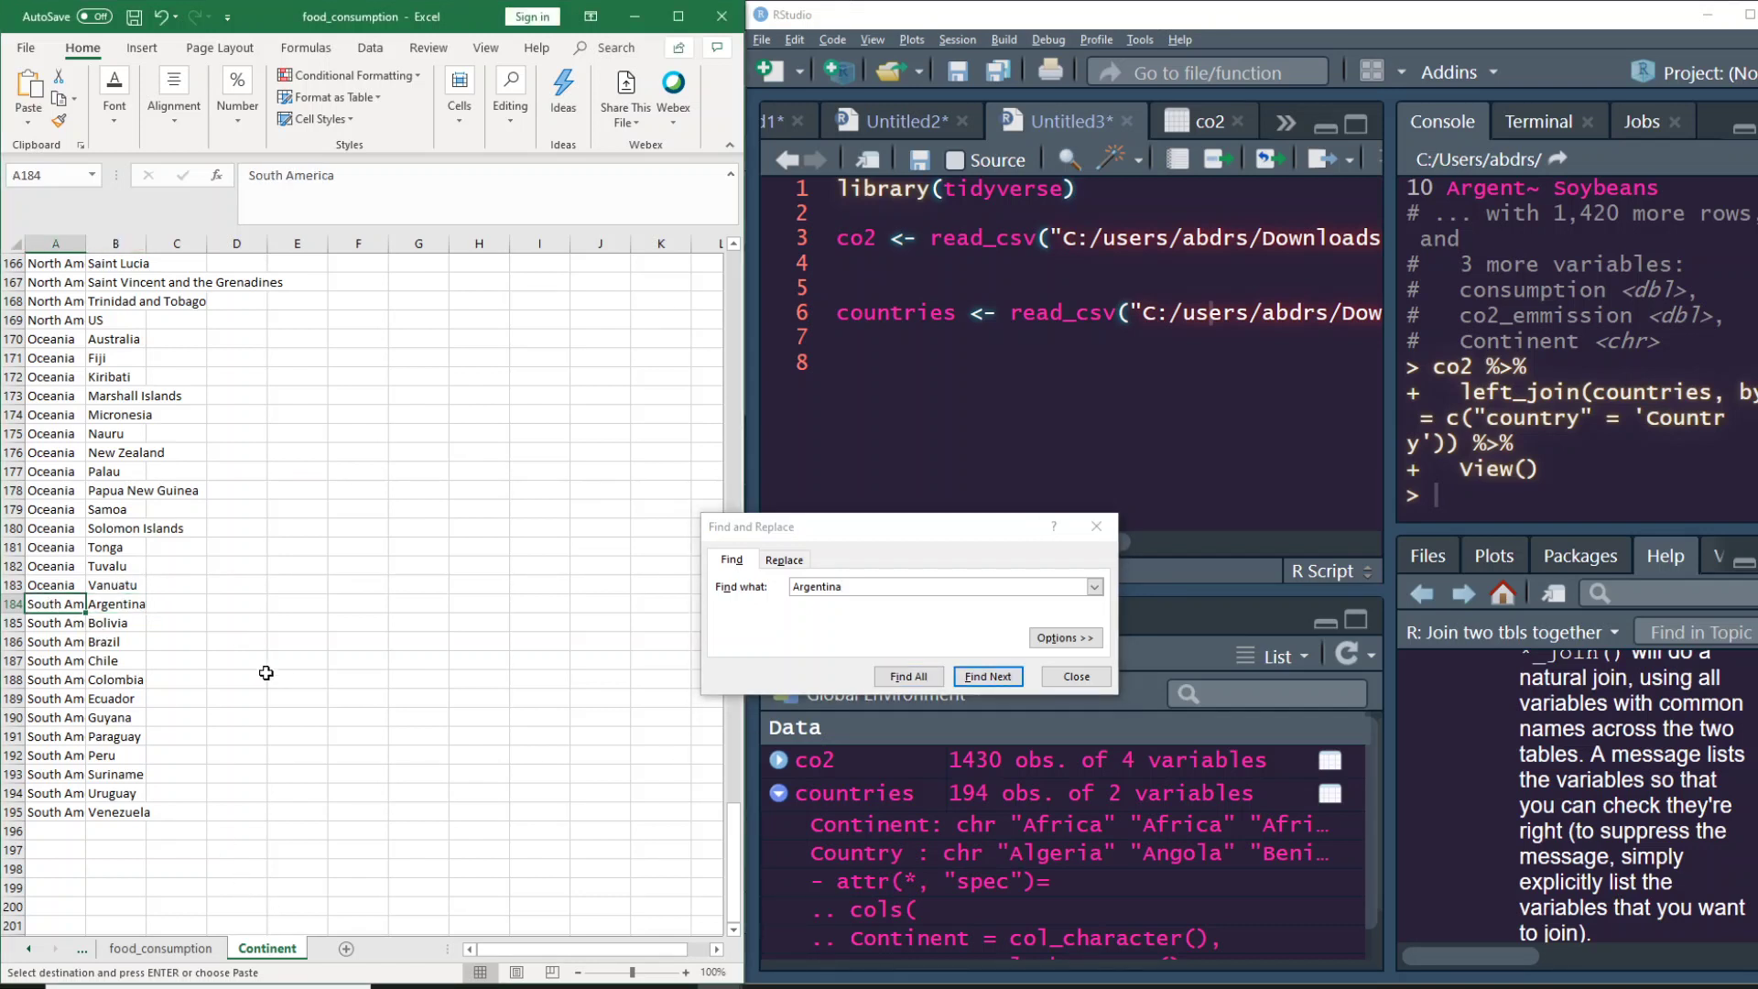
left_click(160, 949)
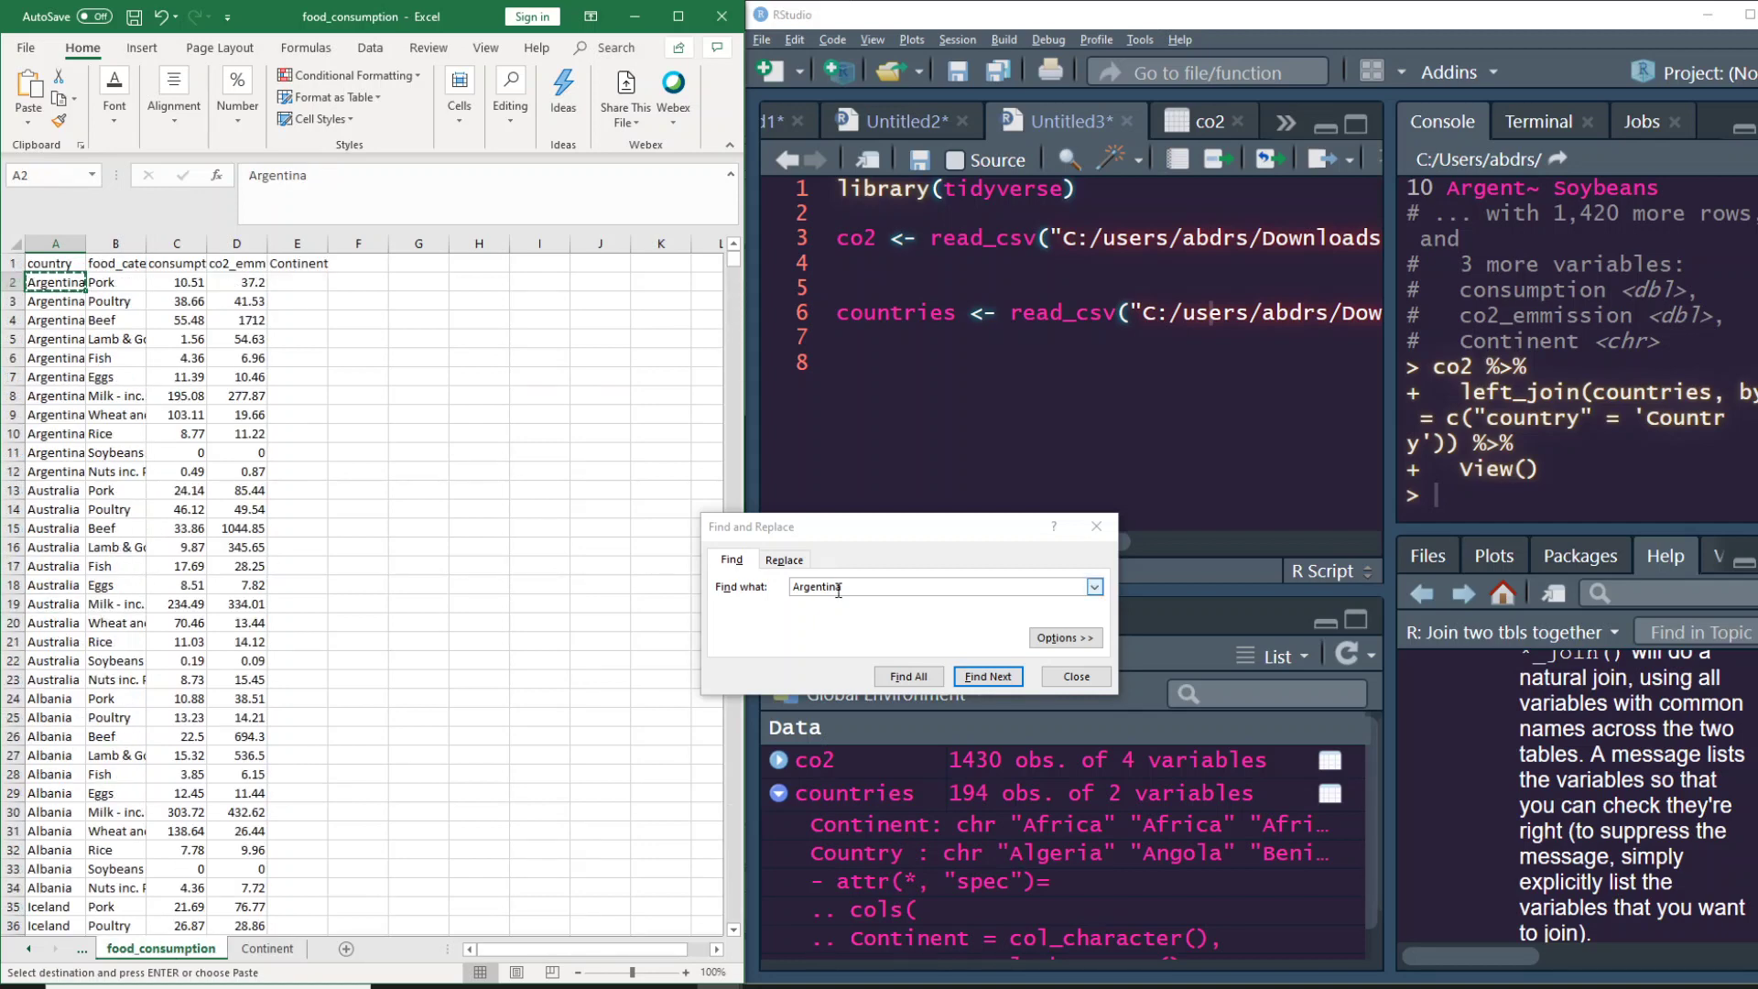
left_click(1096, 525)
Select cell E2 below the Continent header
left_click(299, 282)
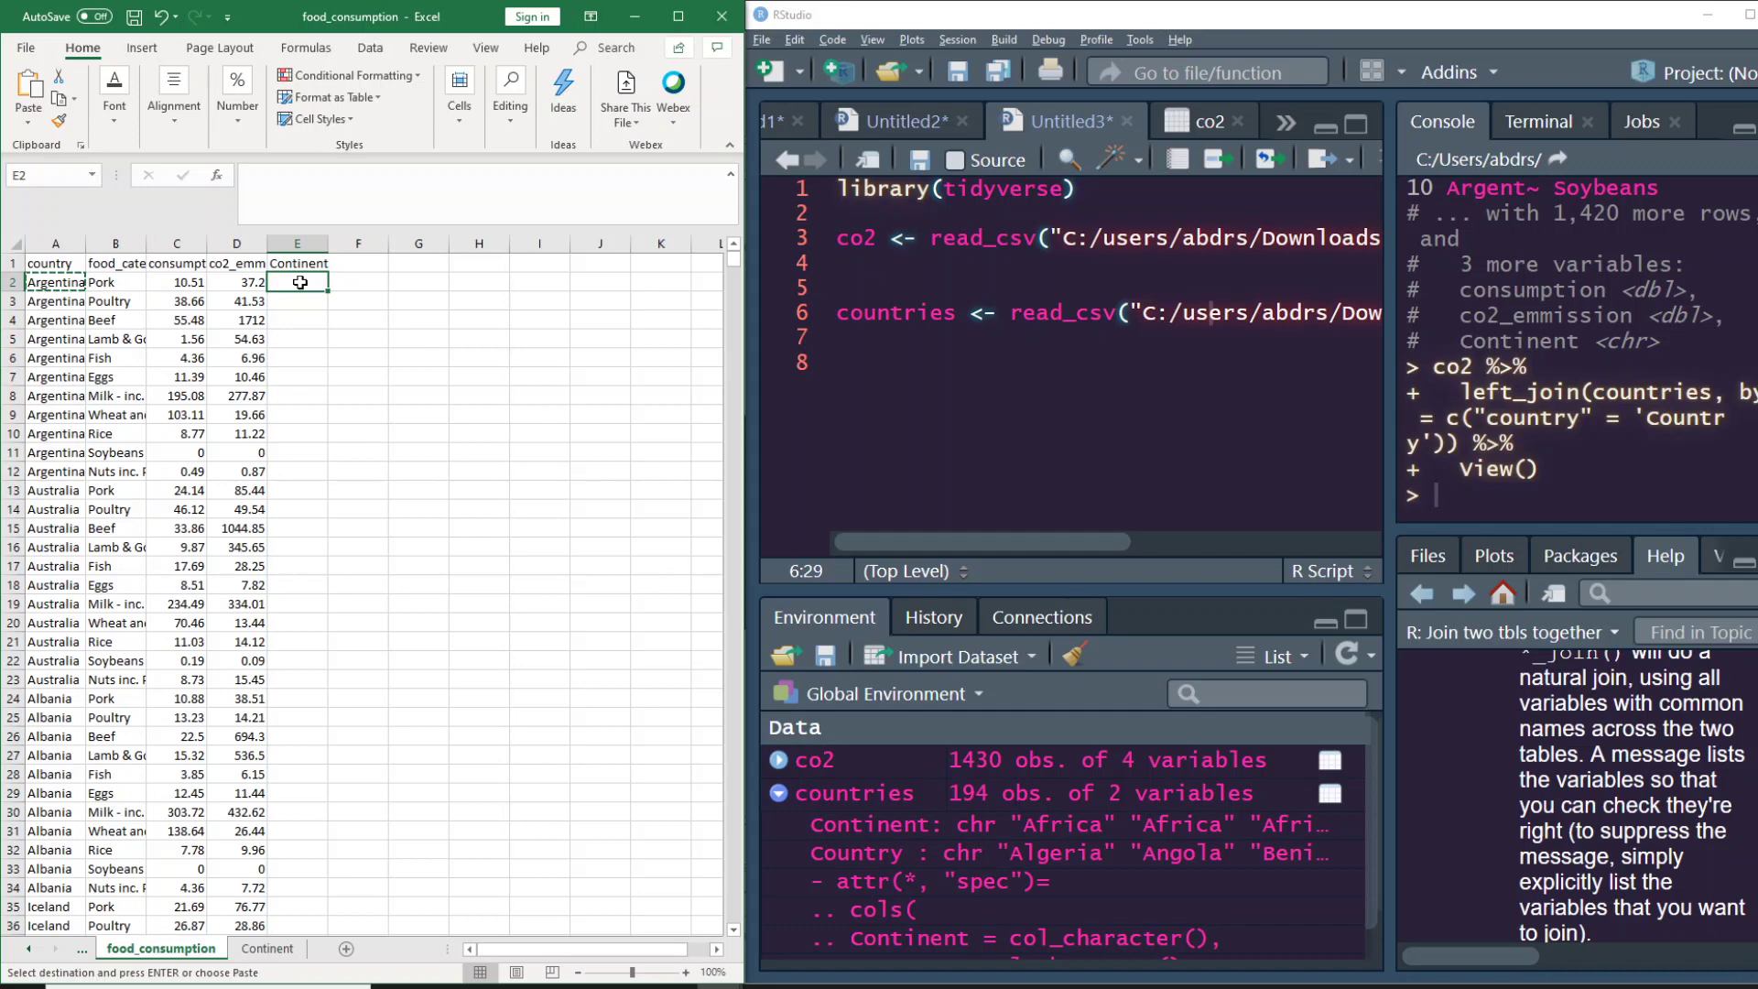
Enter a VLOOKUP in E2 matching A2 against Continent!B:B, column index -1, FALSE
double_click(300, 283)
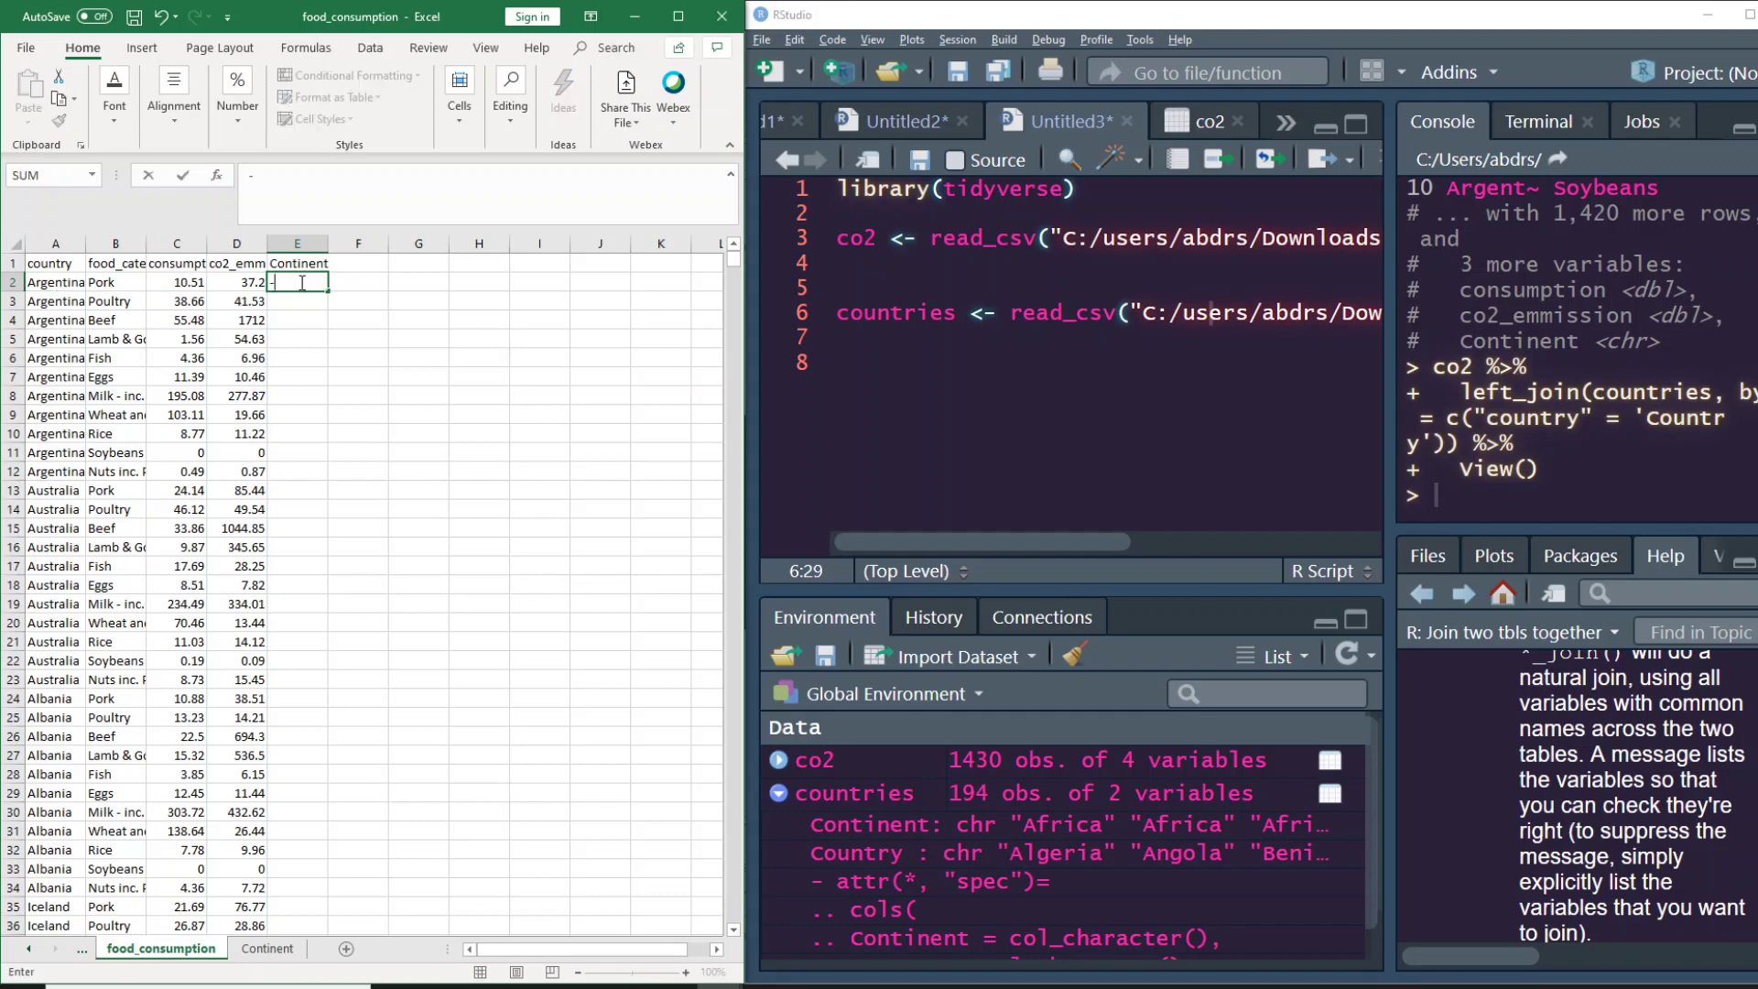
type("=vlo")
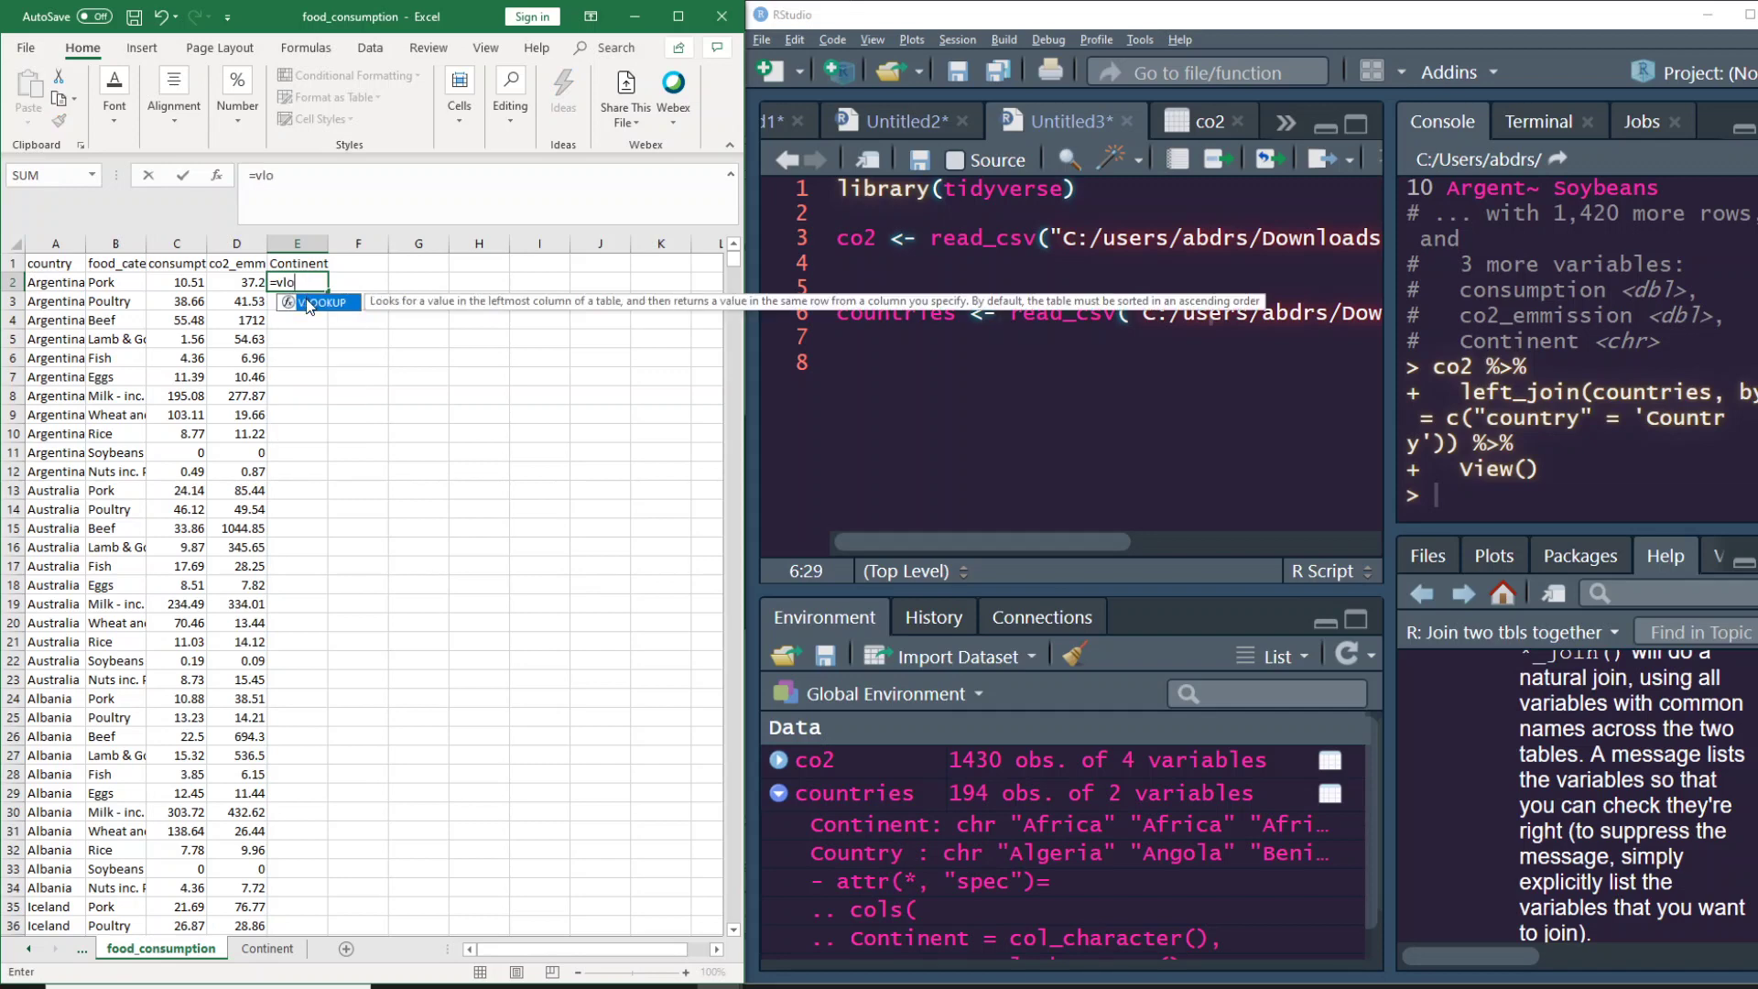
double_click(321, 302)
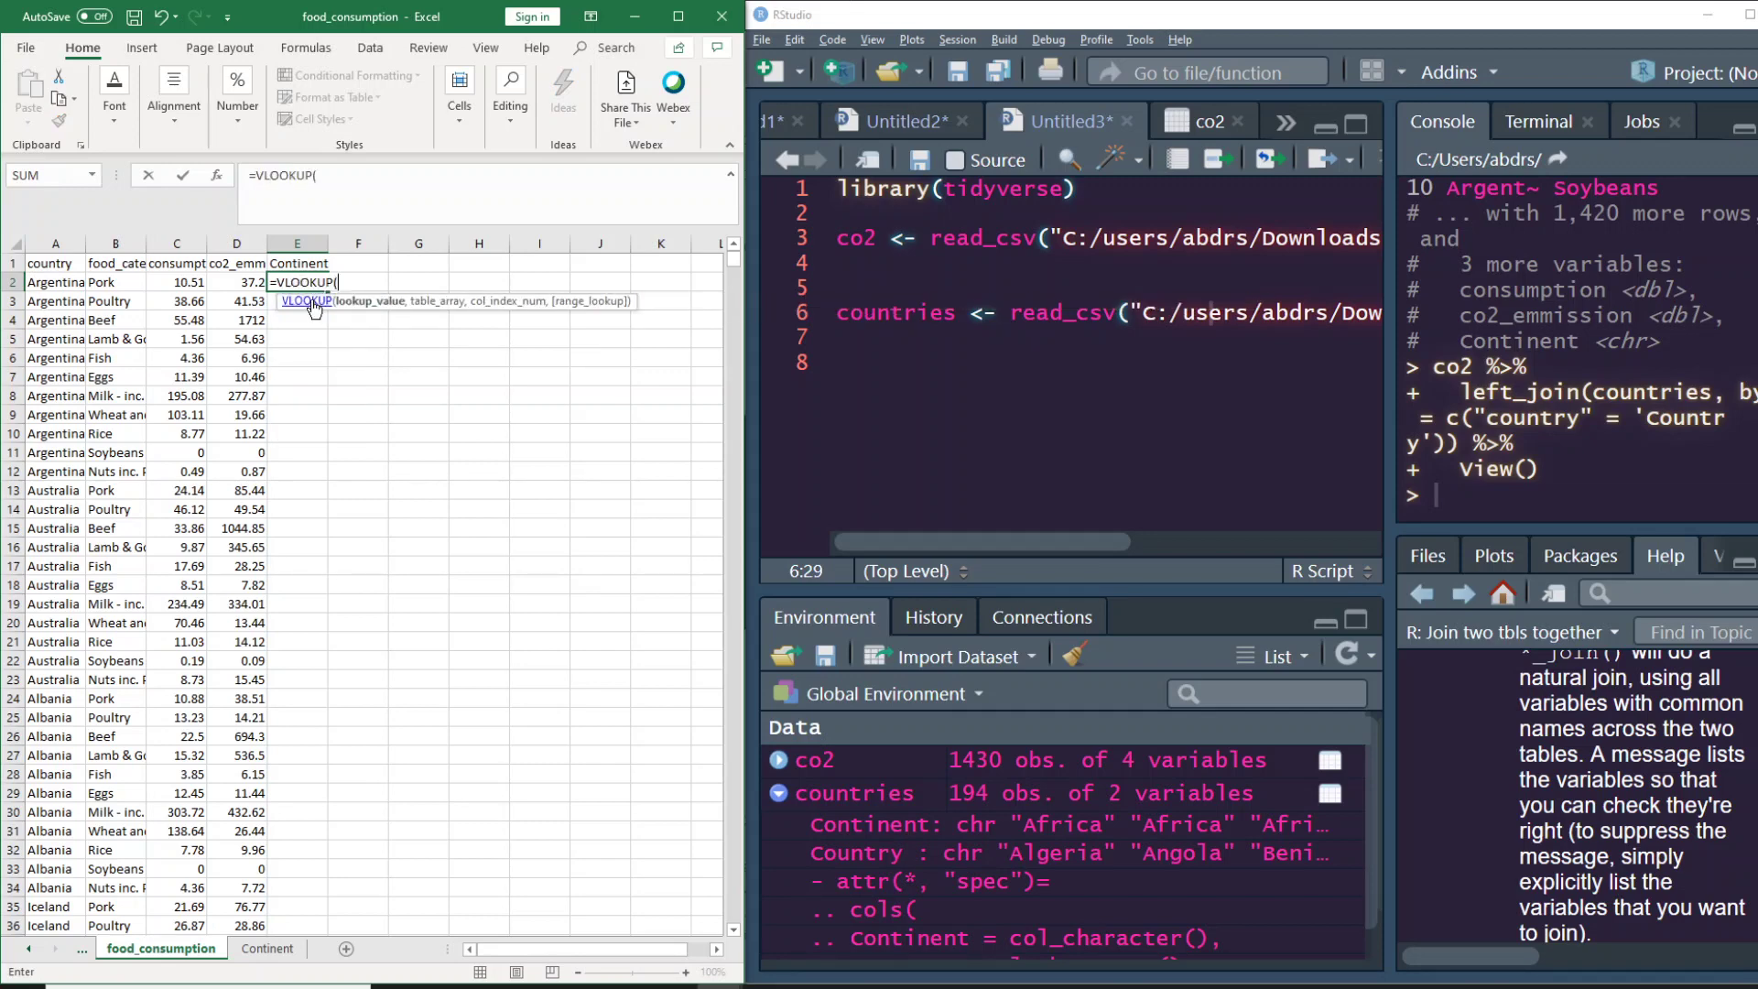
left_click(58, 281)
type(",")
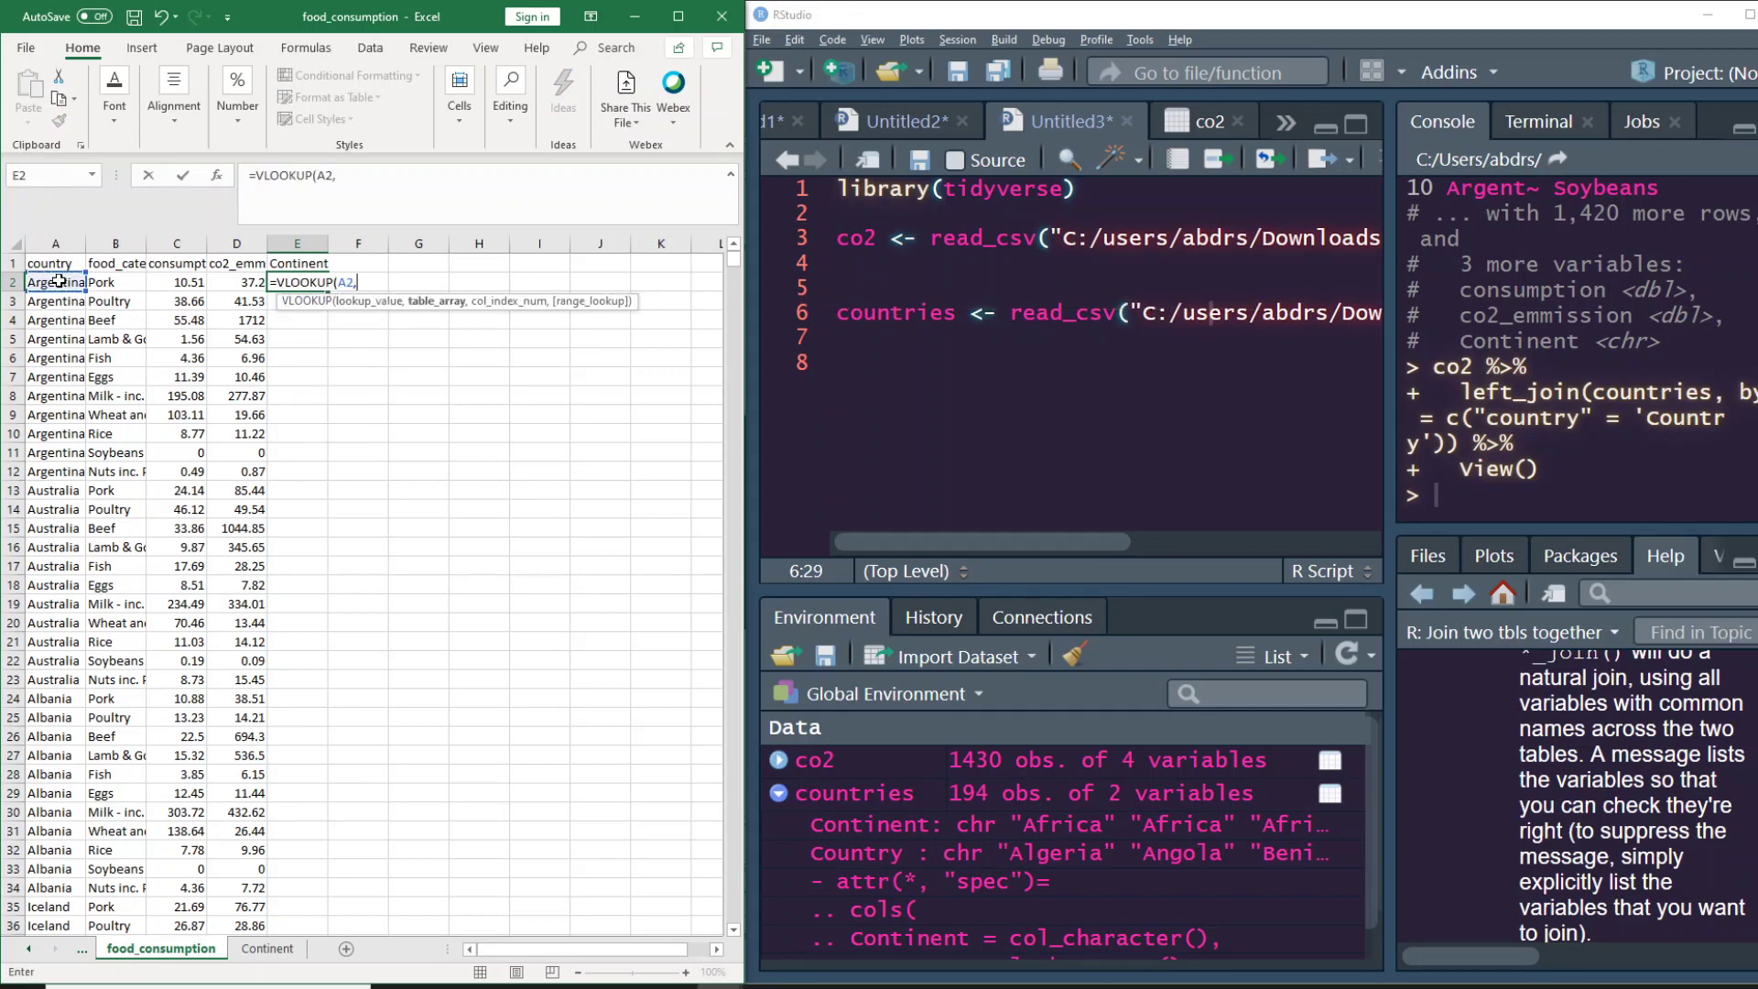
left_click(267, 948)
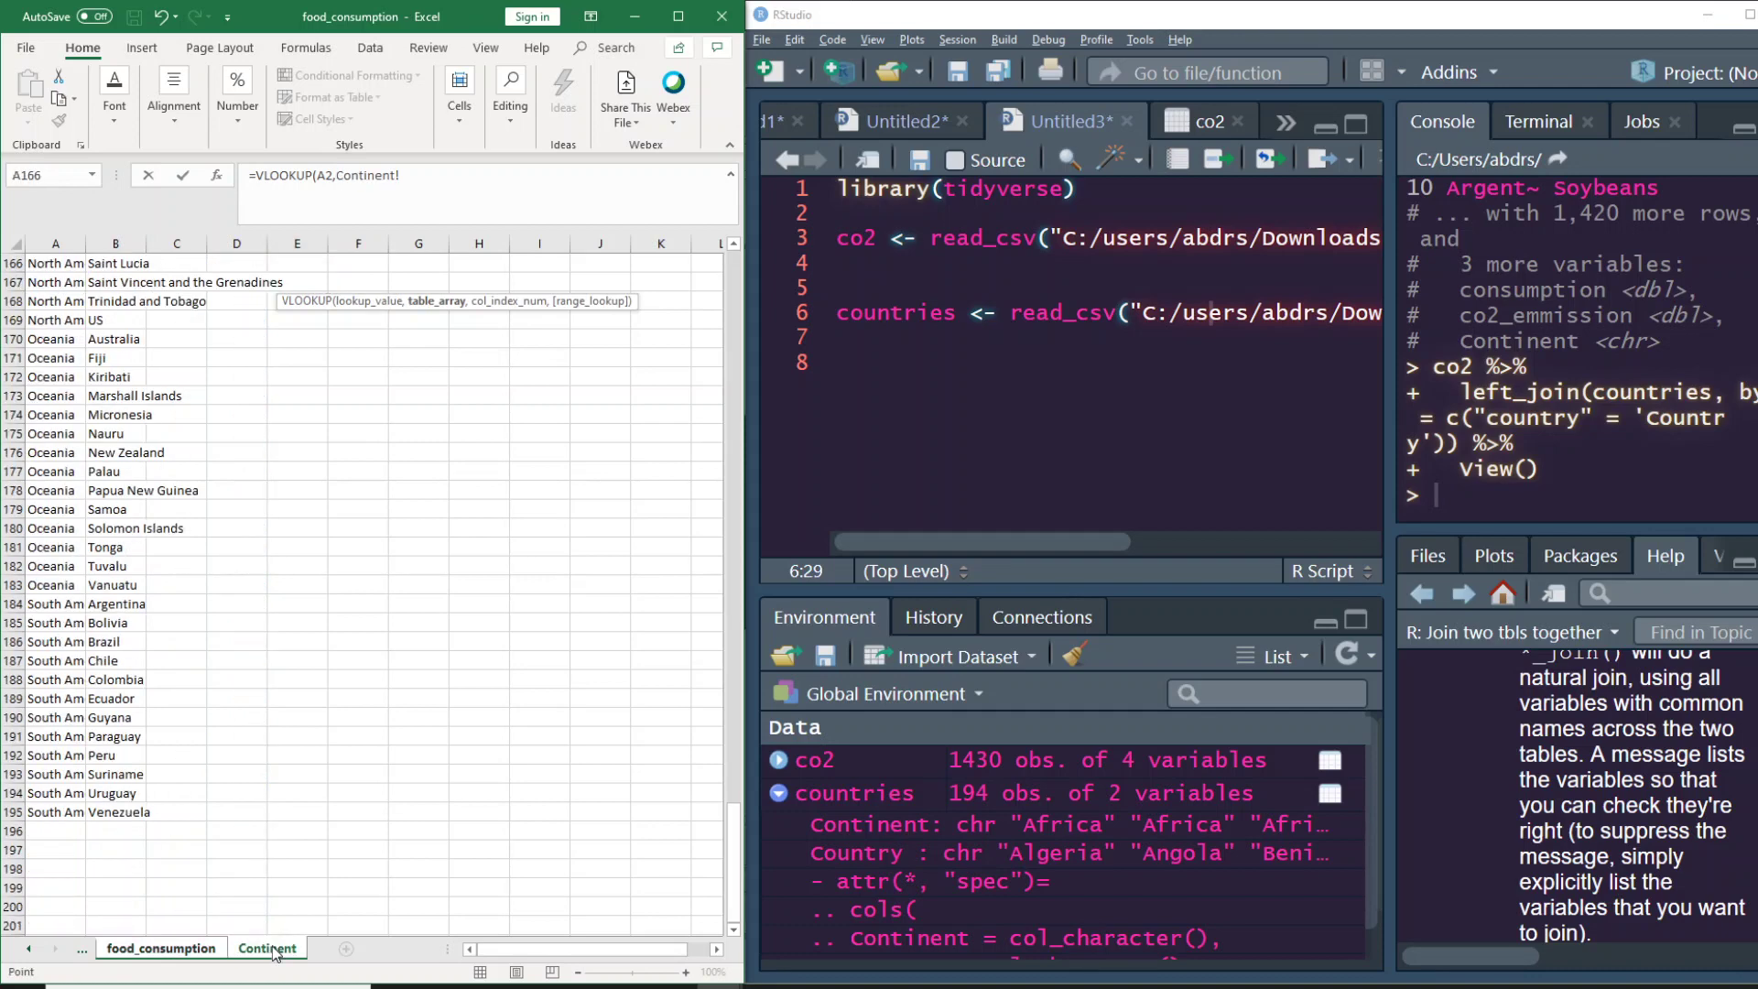
left_click(117, 243)
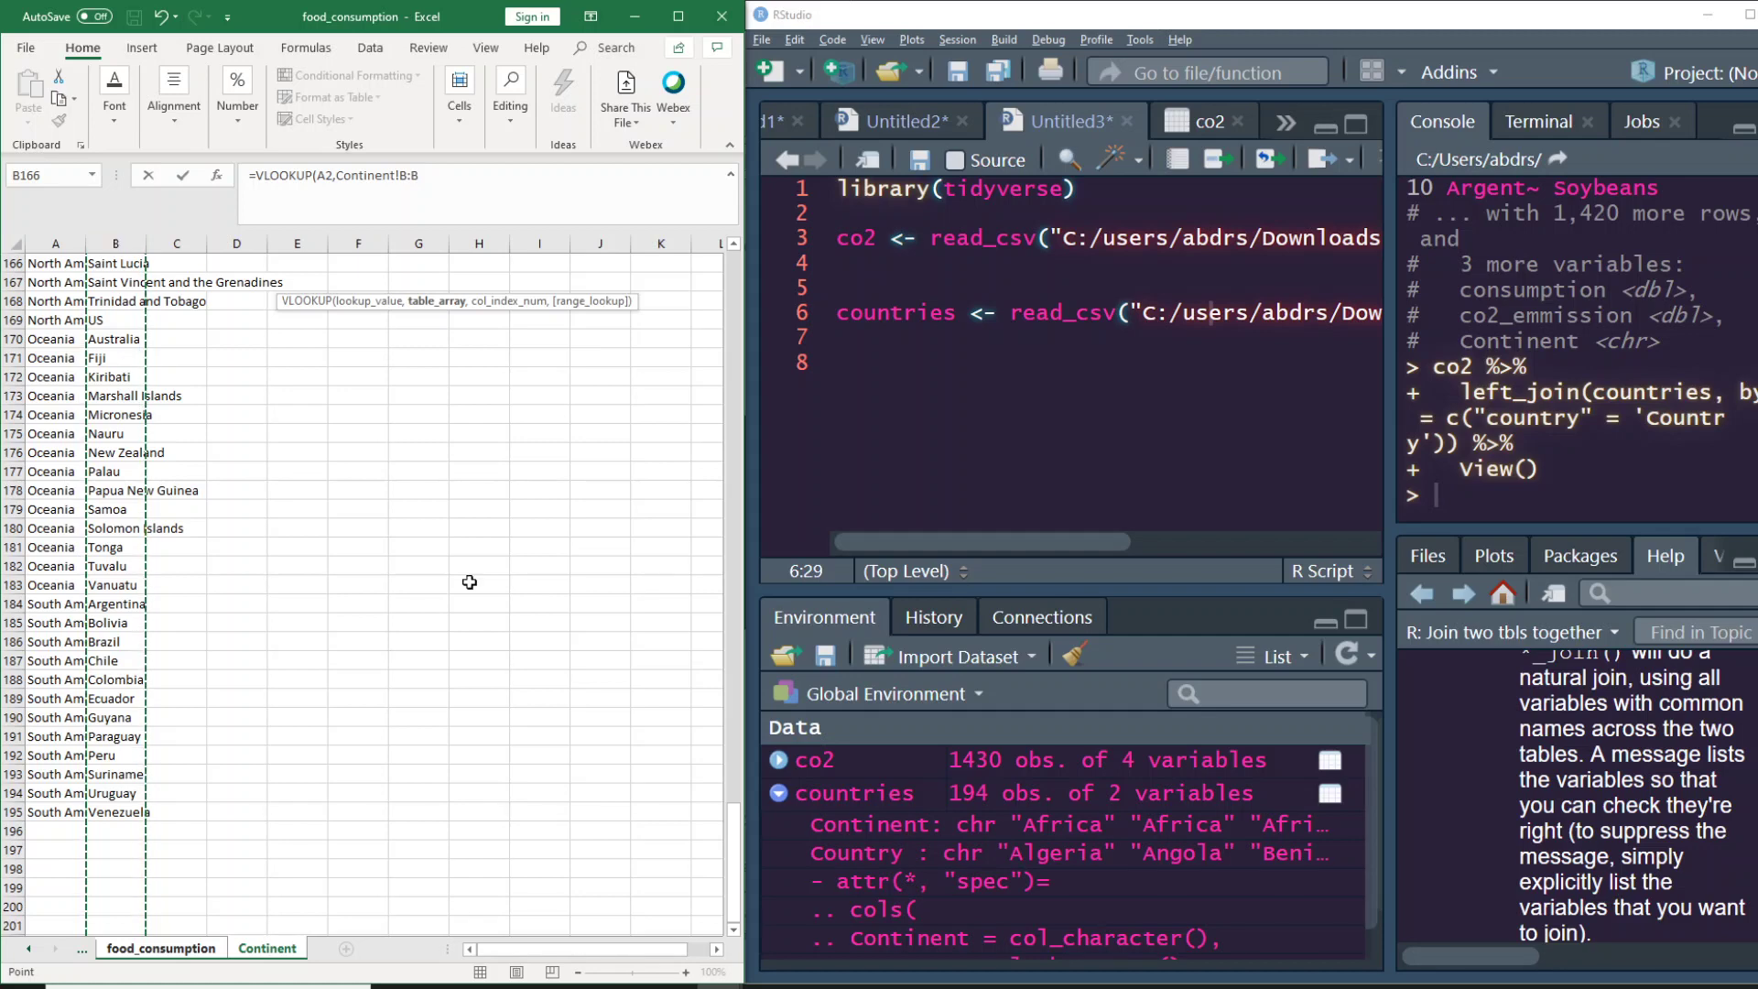
scroll(469, 582, "up", 20)
scroll(469, 582, "up", 20)
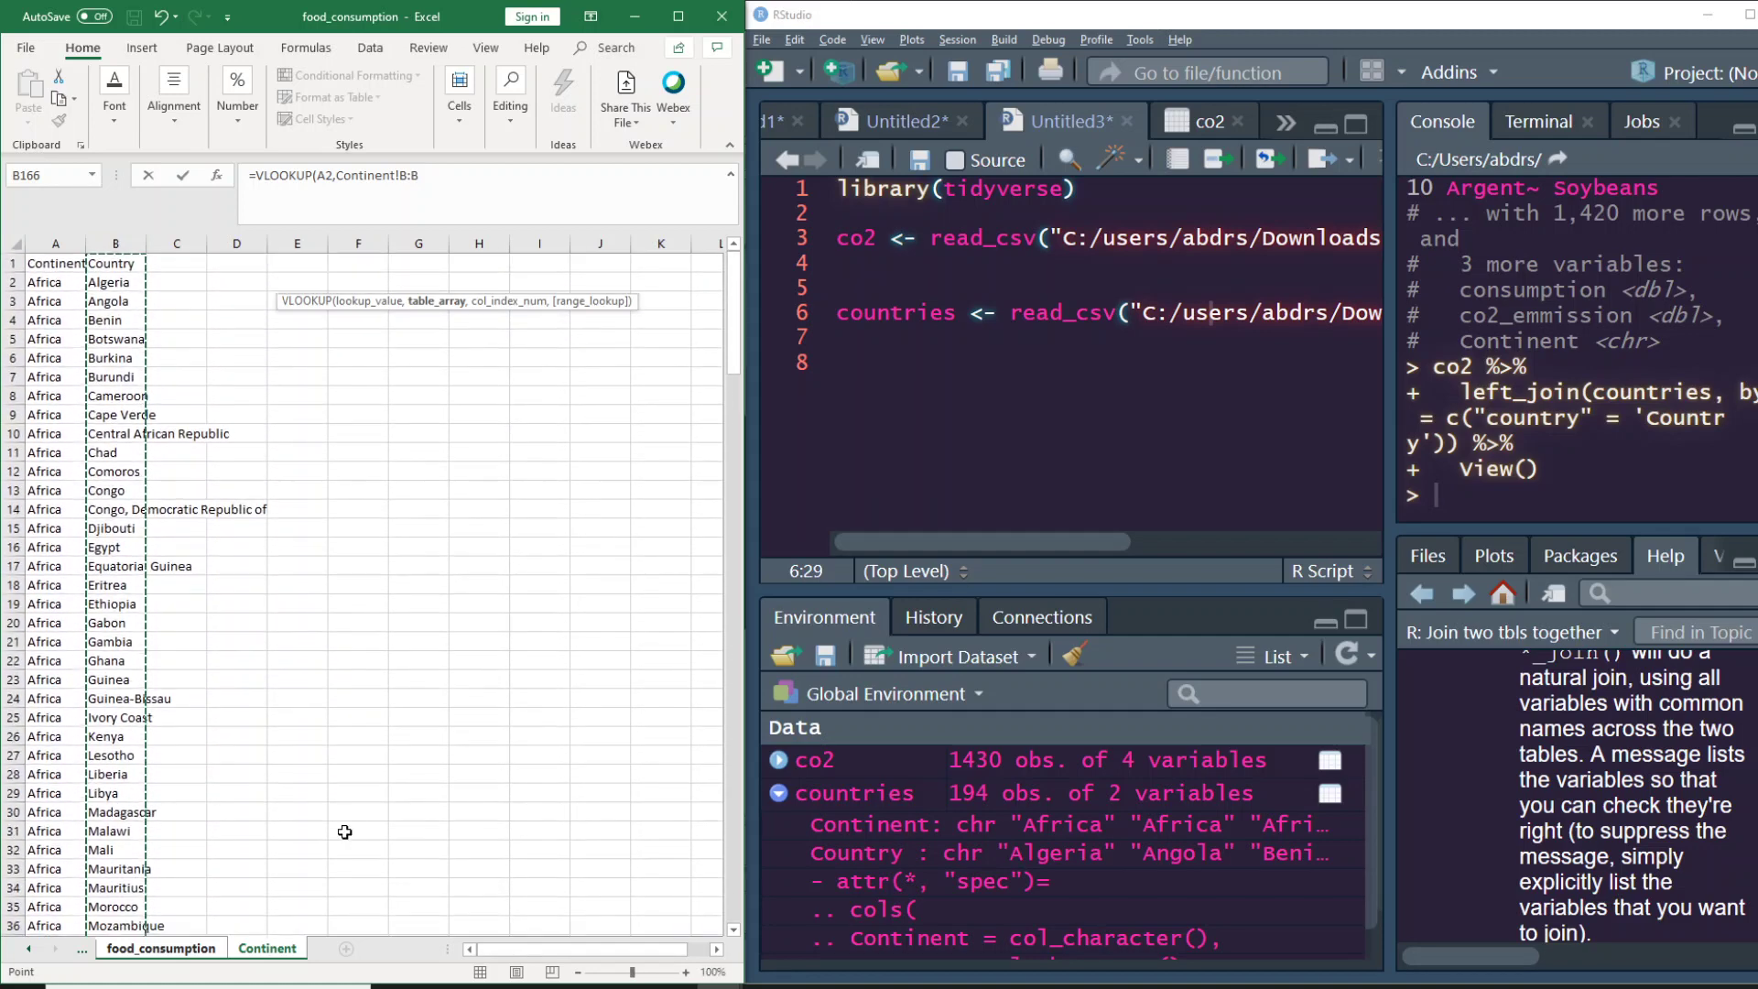
left_click(465, 183)
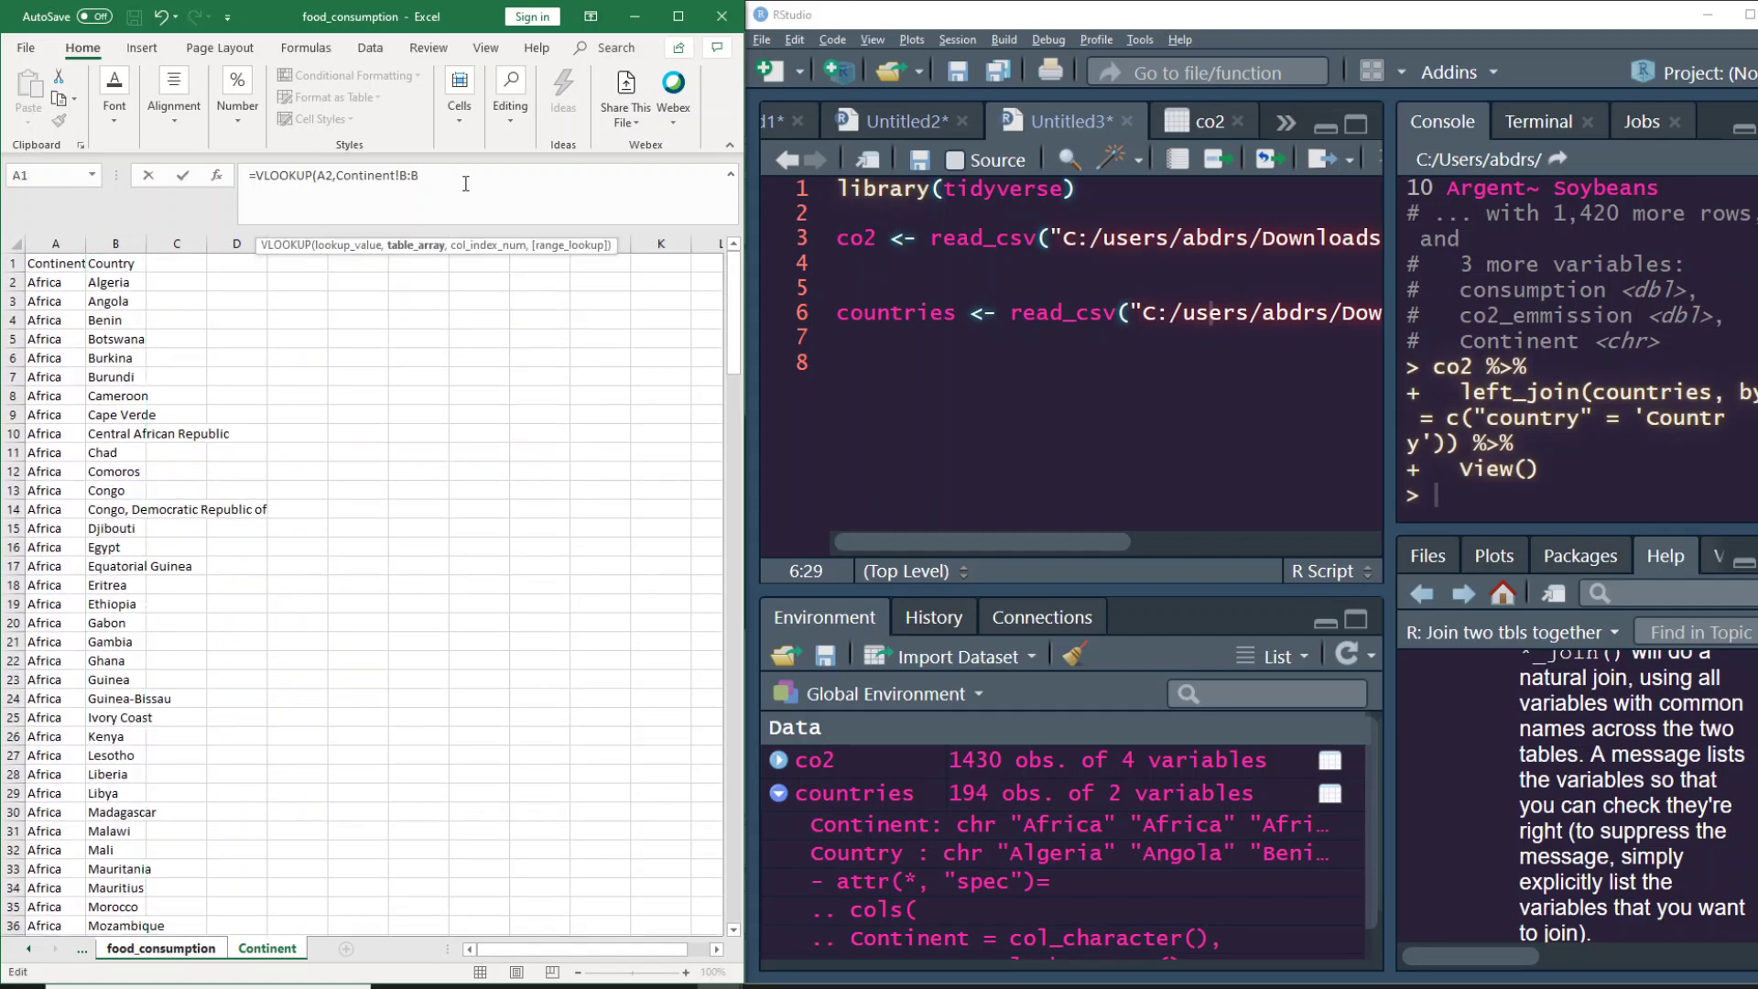
type(",")
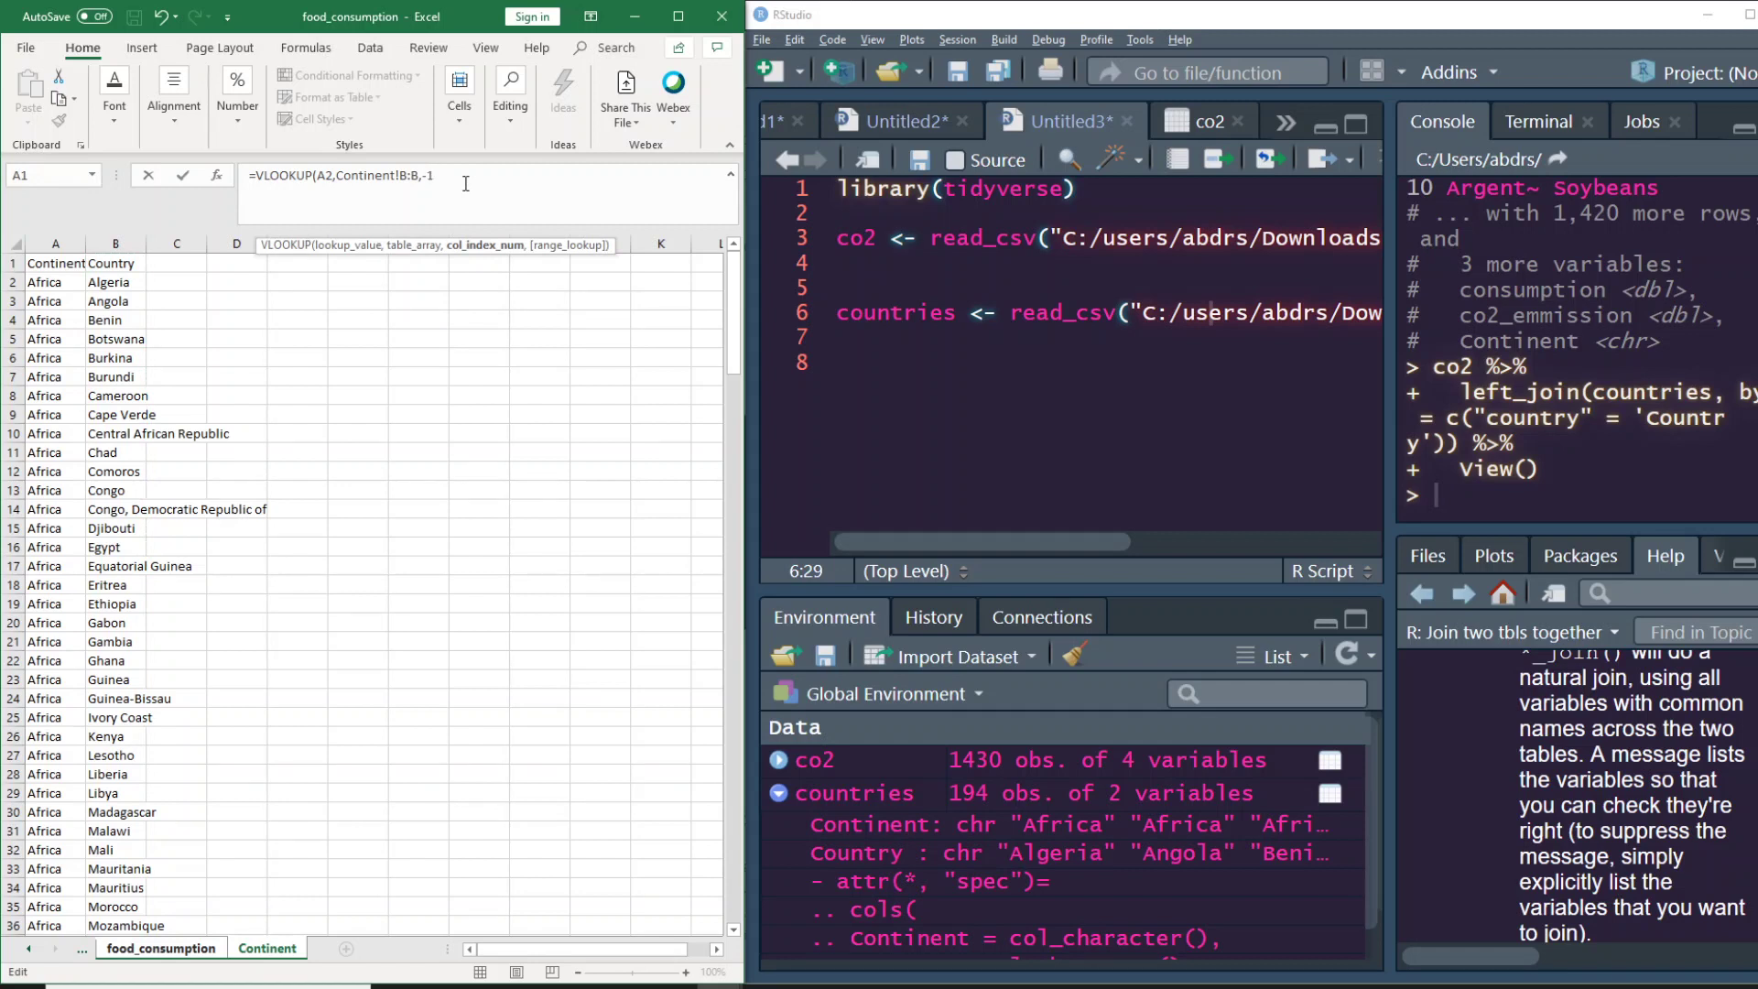
type("-1,")
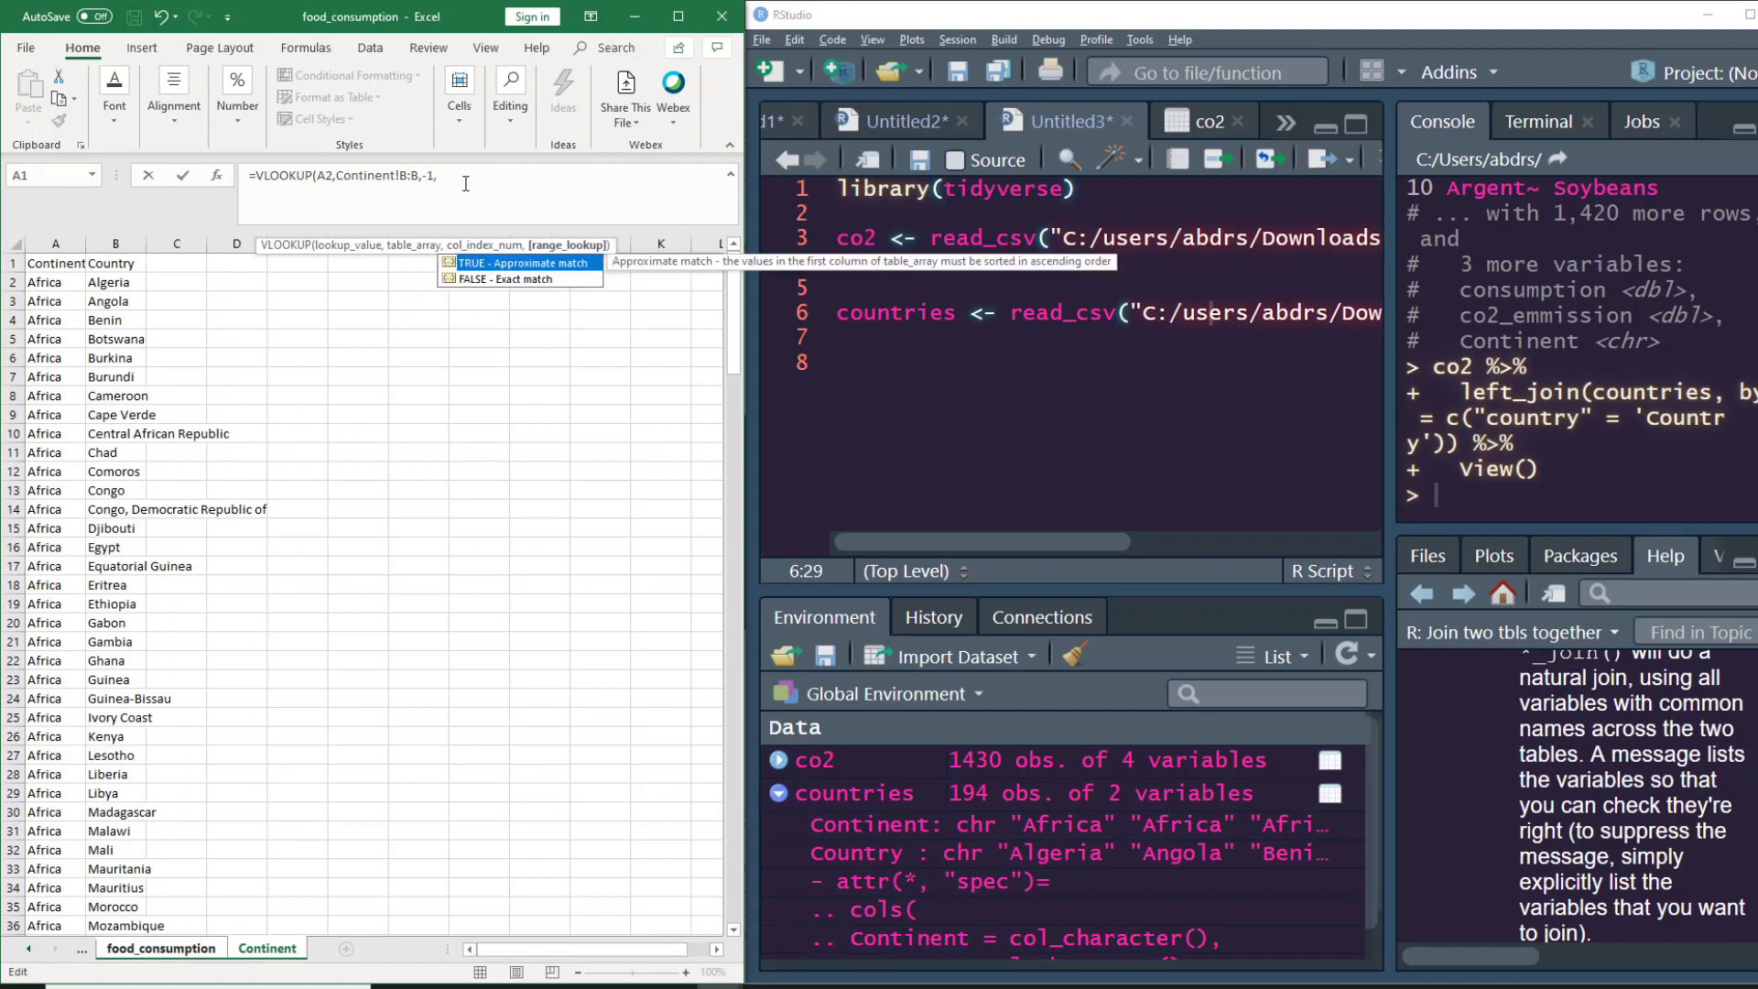
double_click(524, 279)
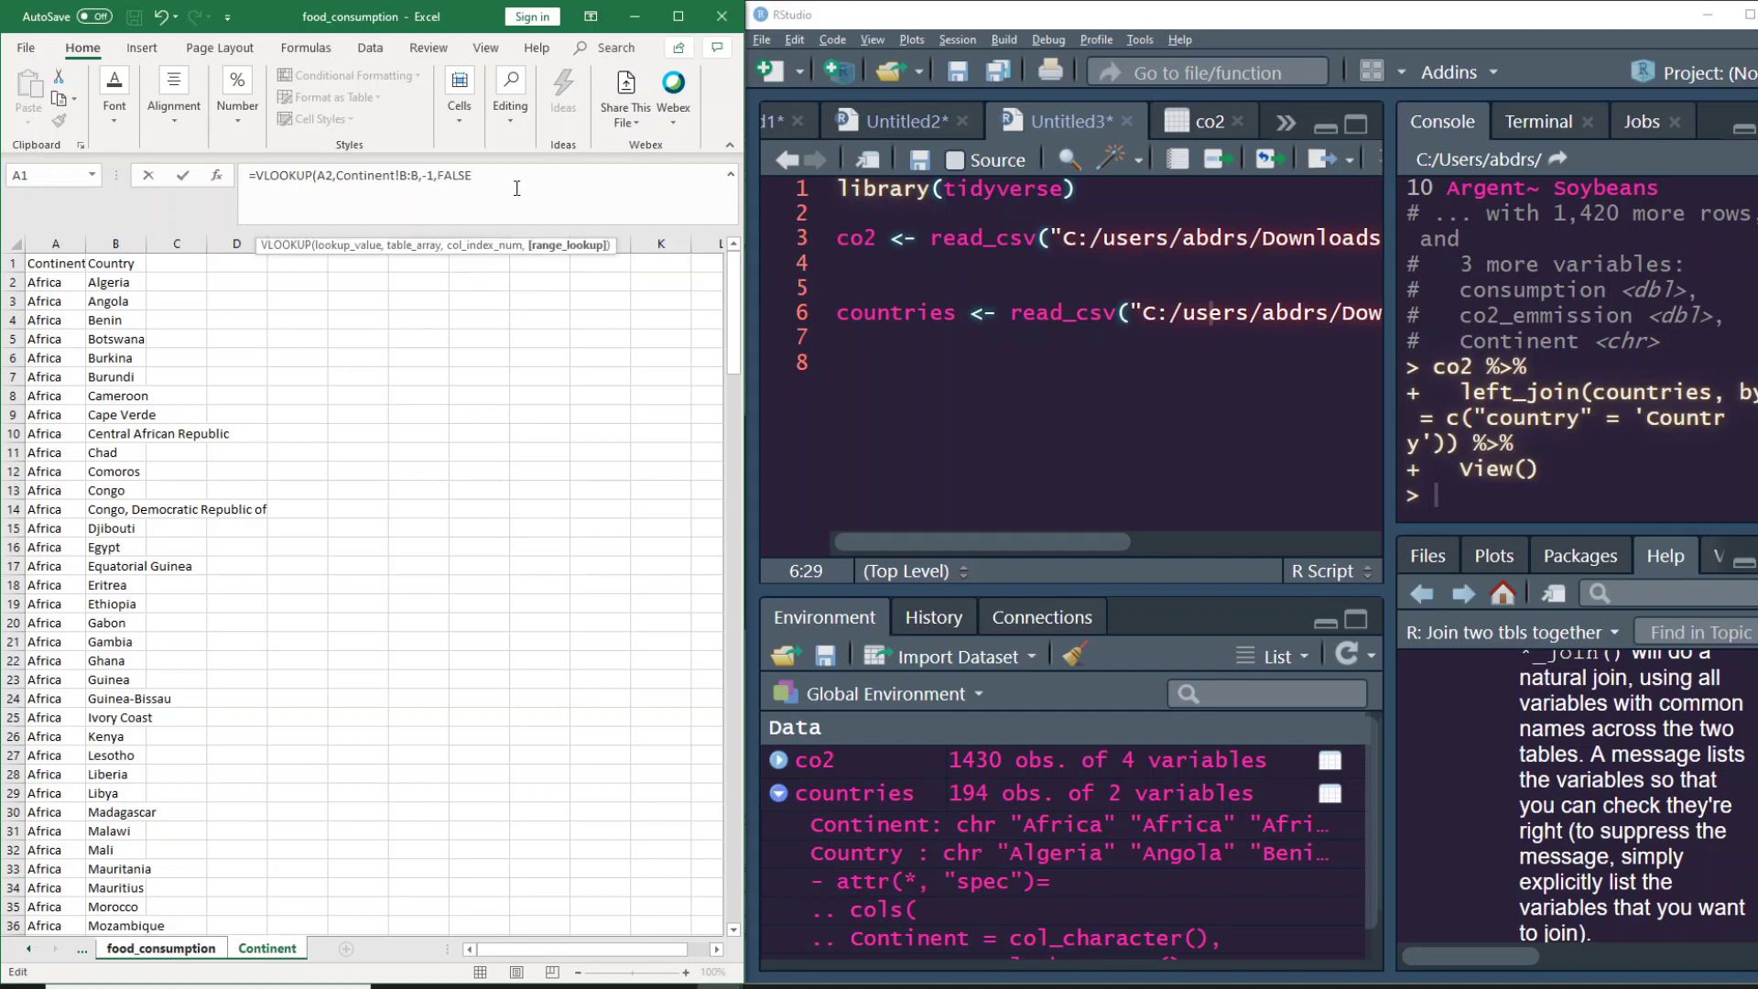
key("Return")
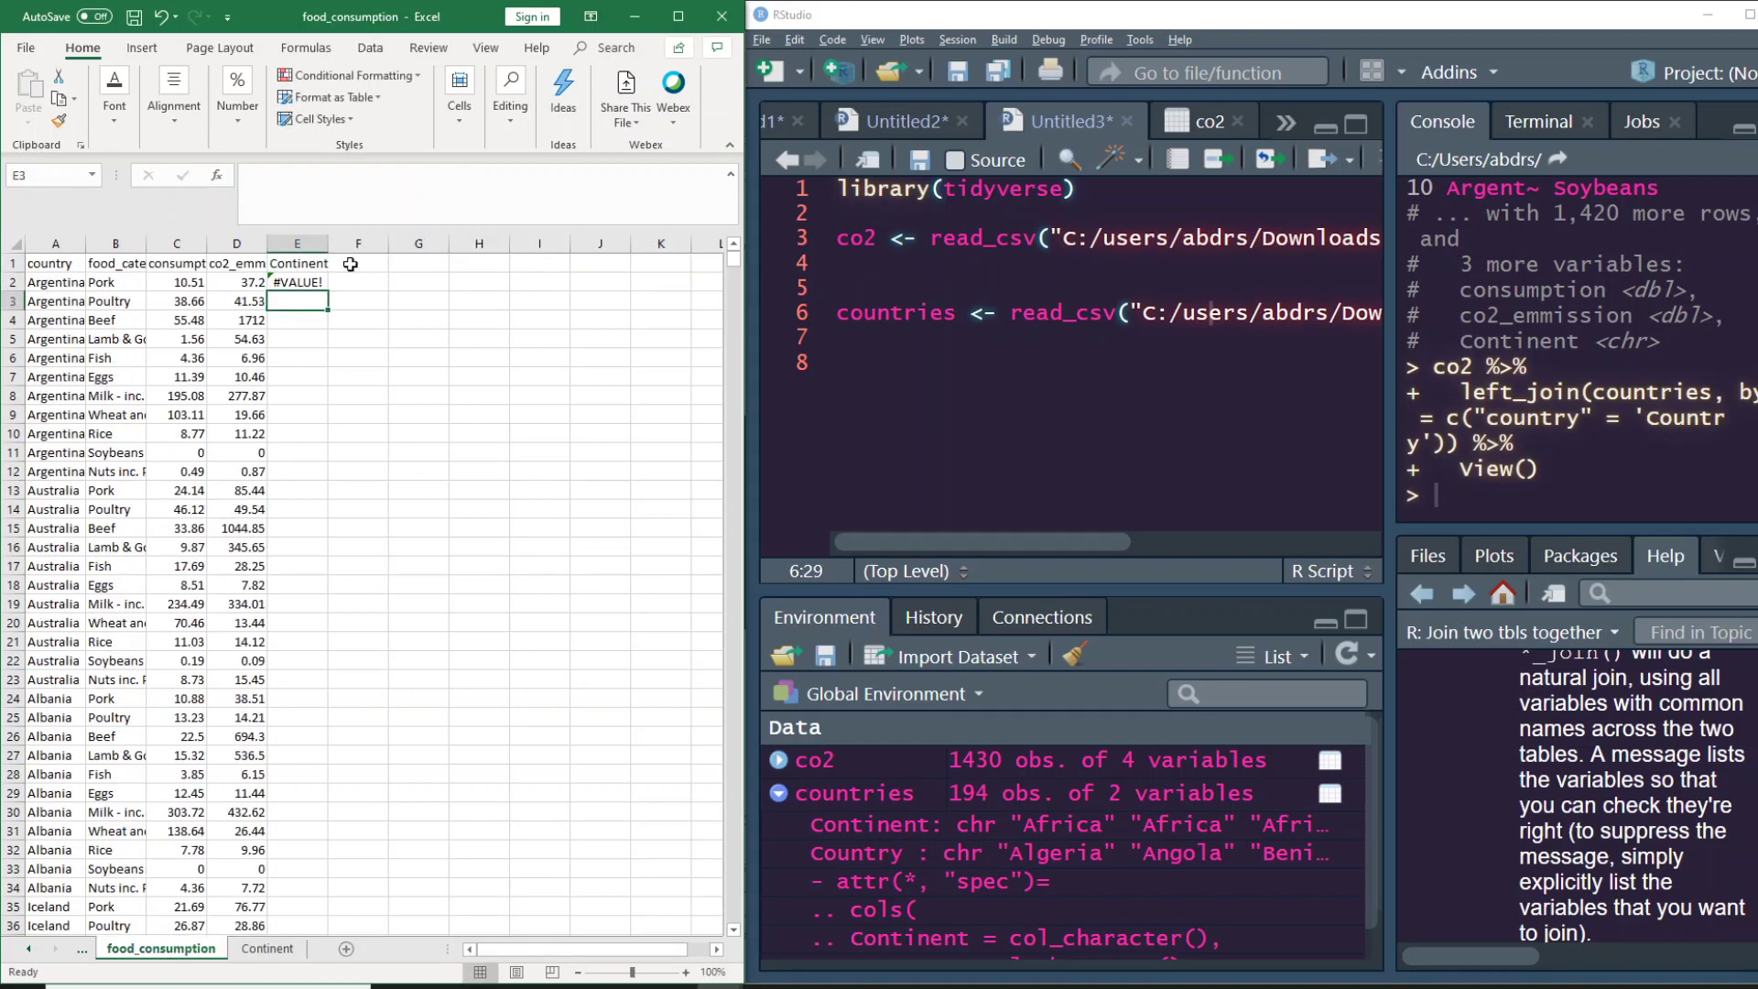
Change the VLOOKUP column index in E2 from -1 to 0
left_click(297, 282)
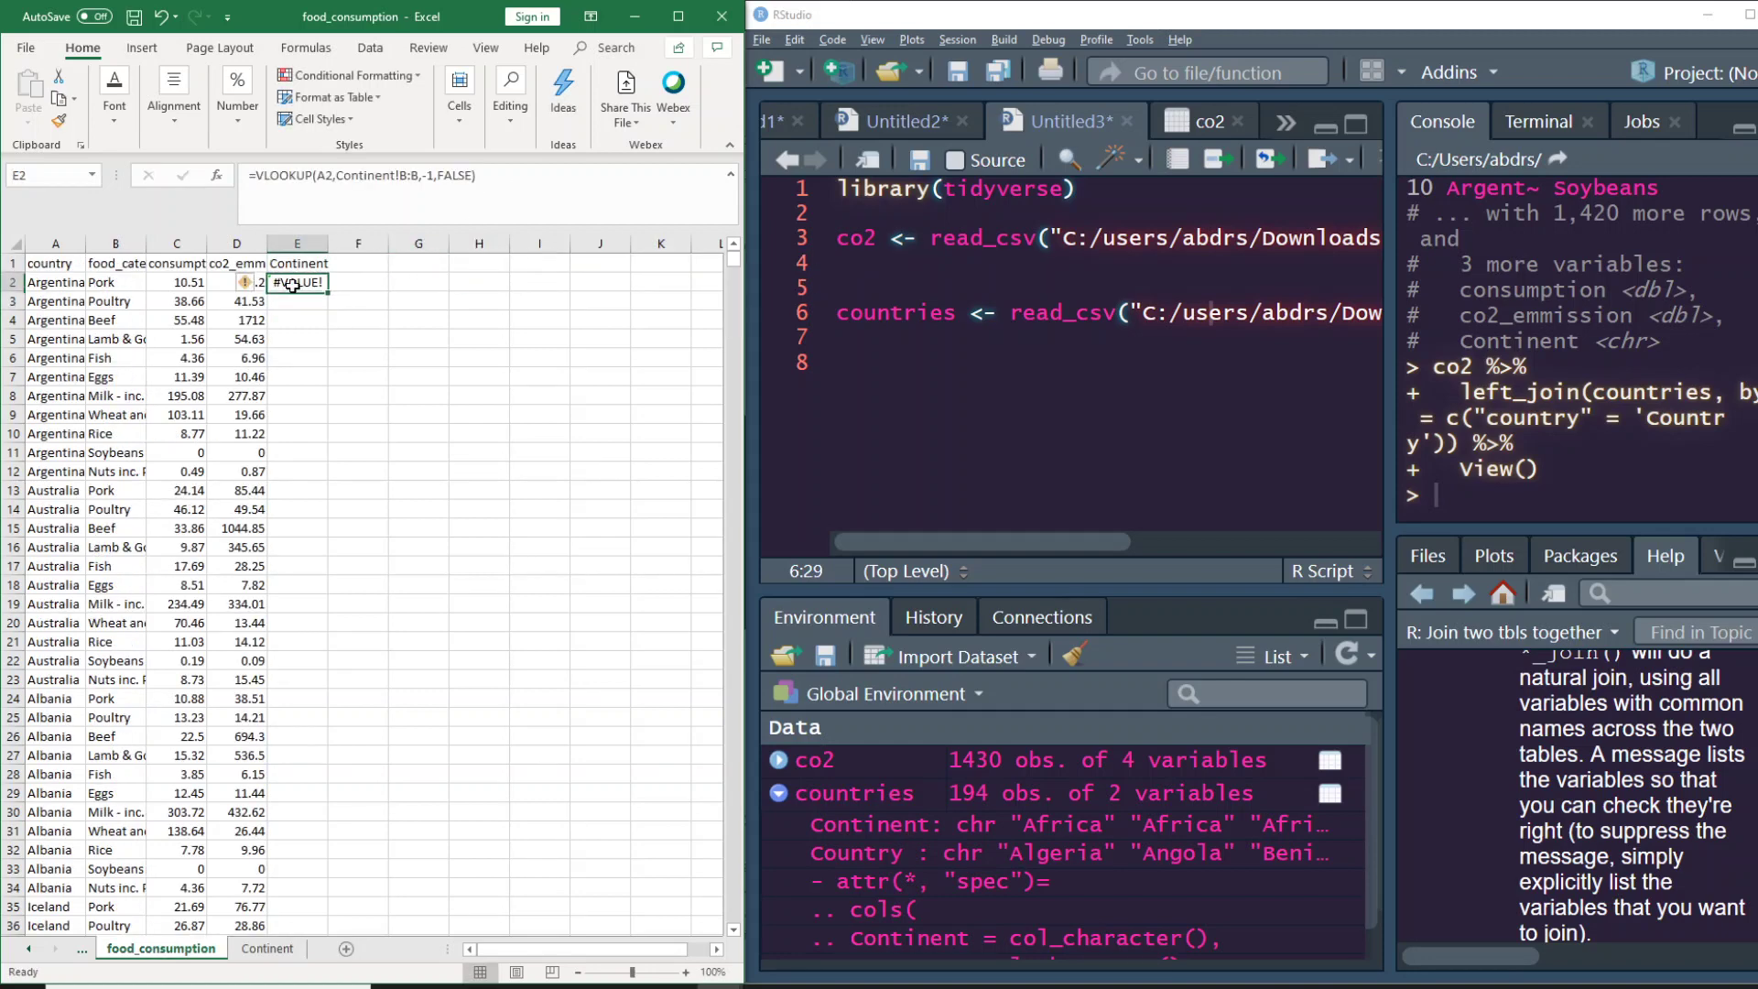
left_click(437, 175)
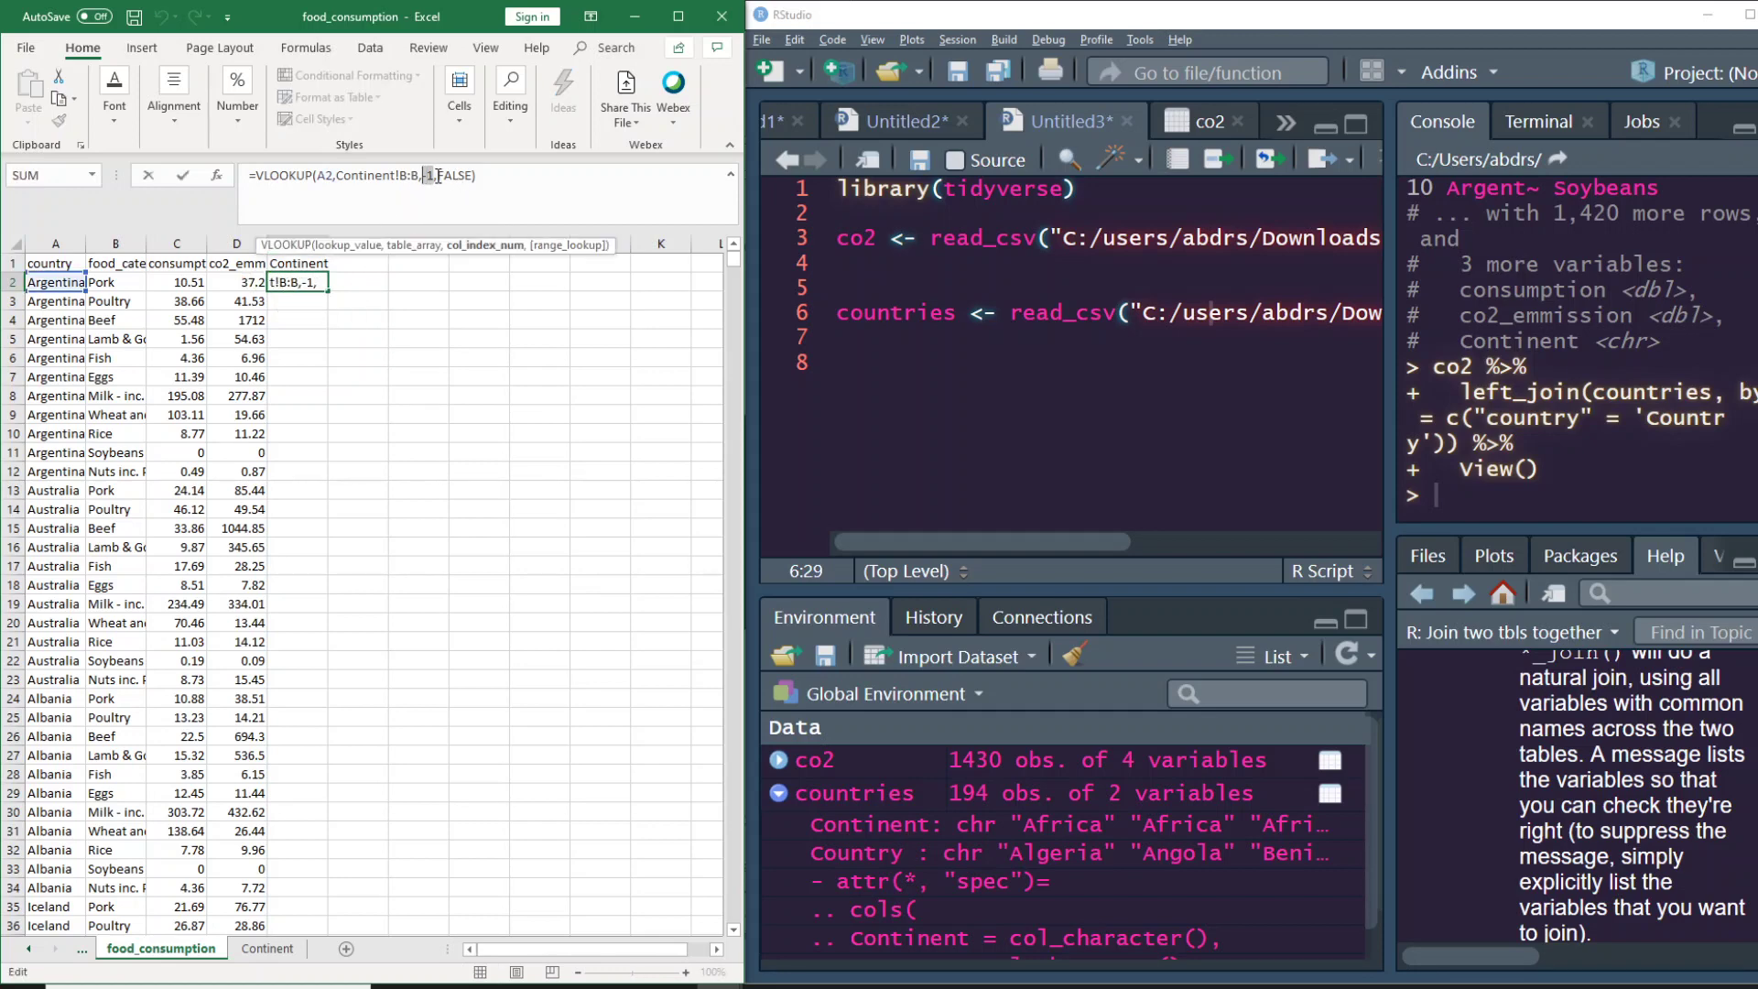
key("BackSpace")
key("BackSpace")
type("0")
key("Return")
key("Up")
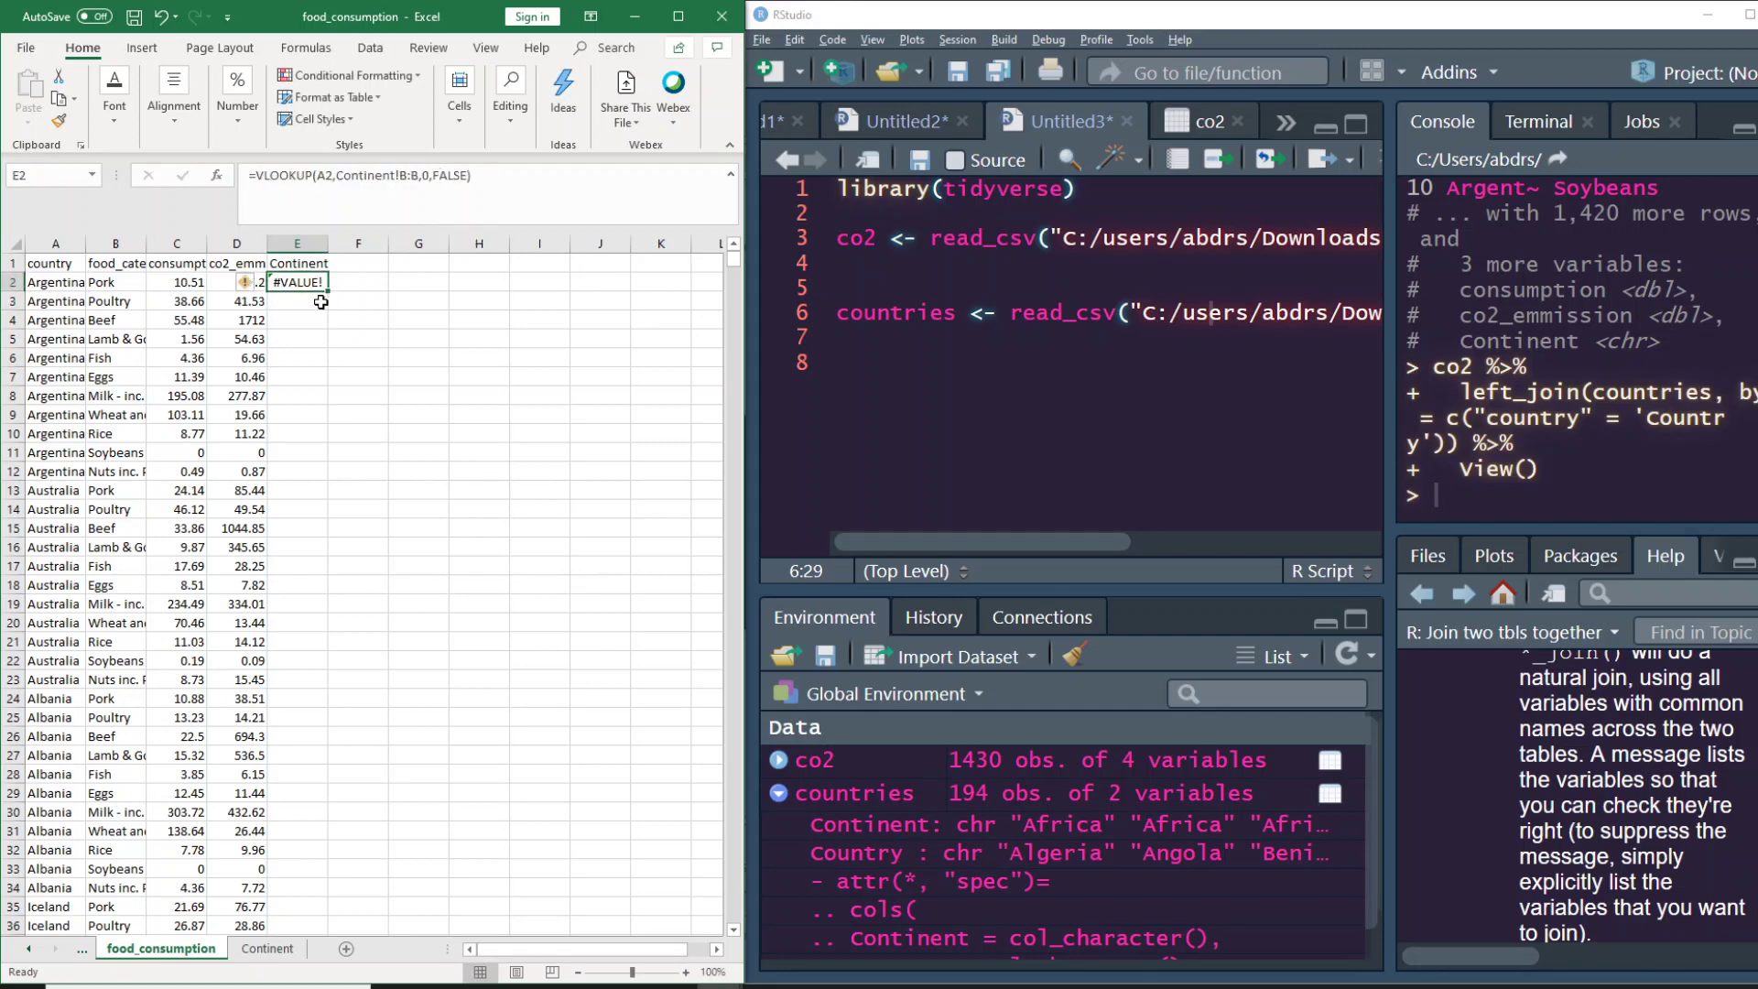
Set the column index to 1 so E2 returns Argentina, and autofit column E
left_click(284, 953)
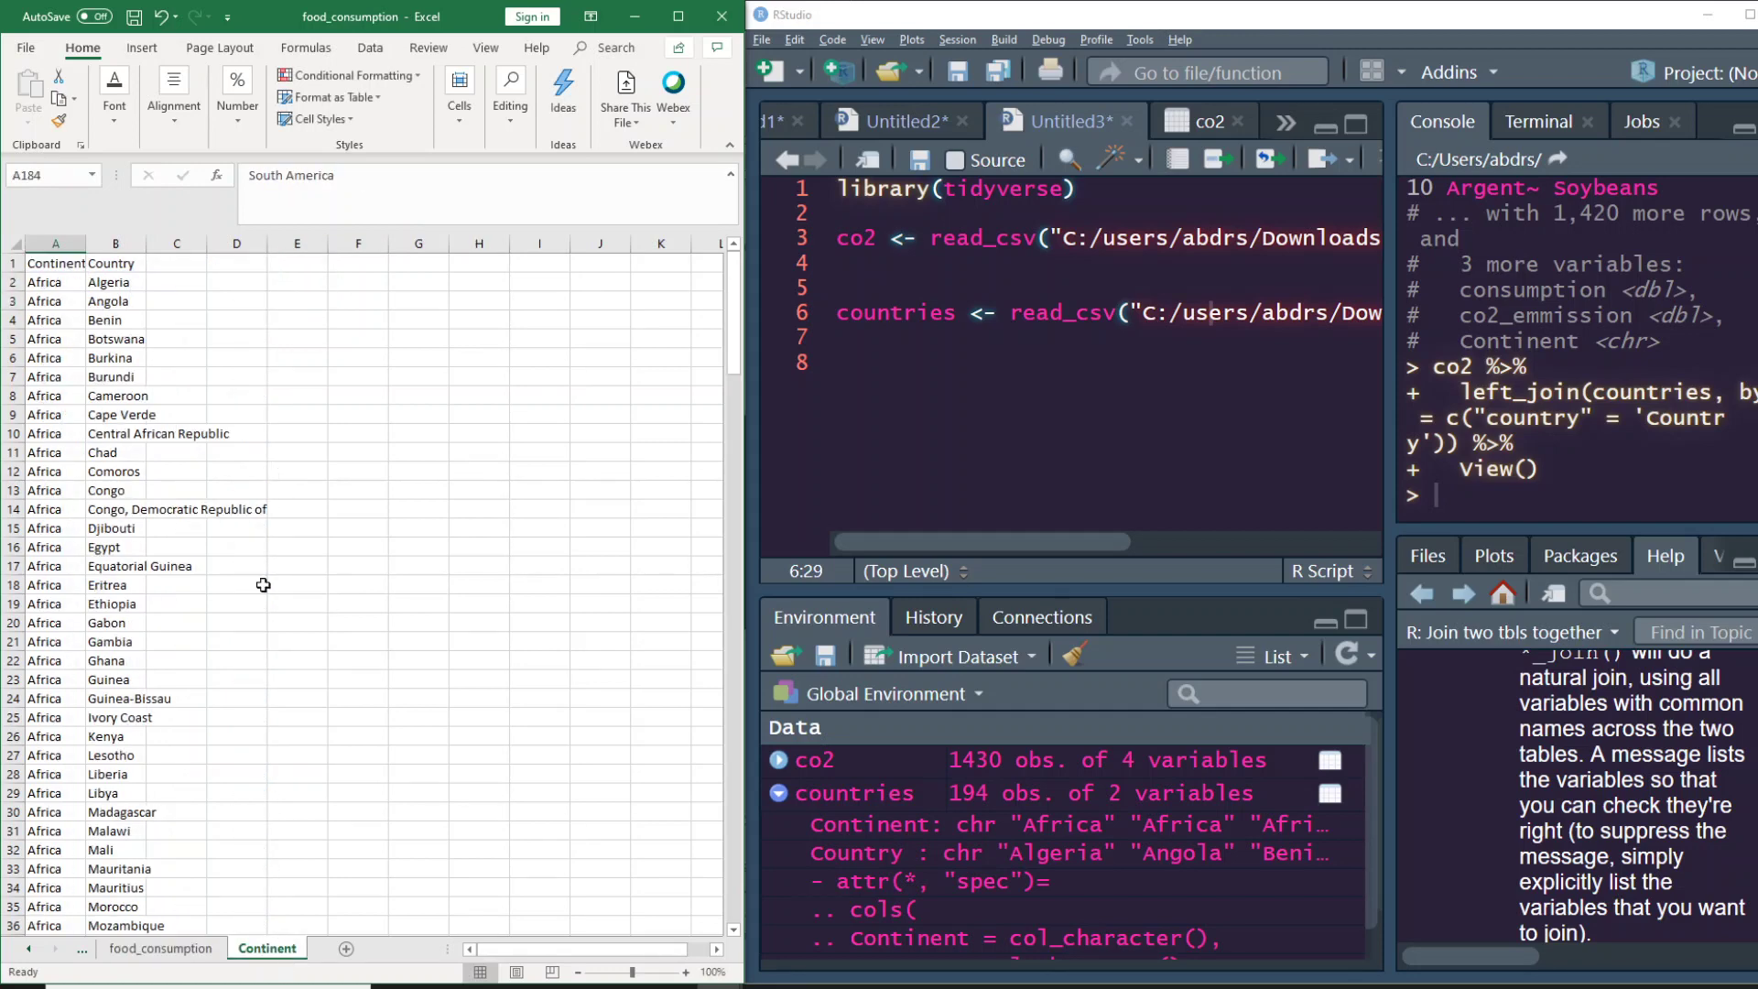
left_click(173, 956)
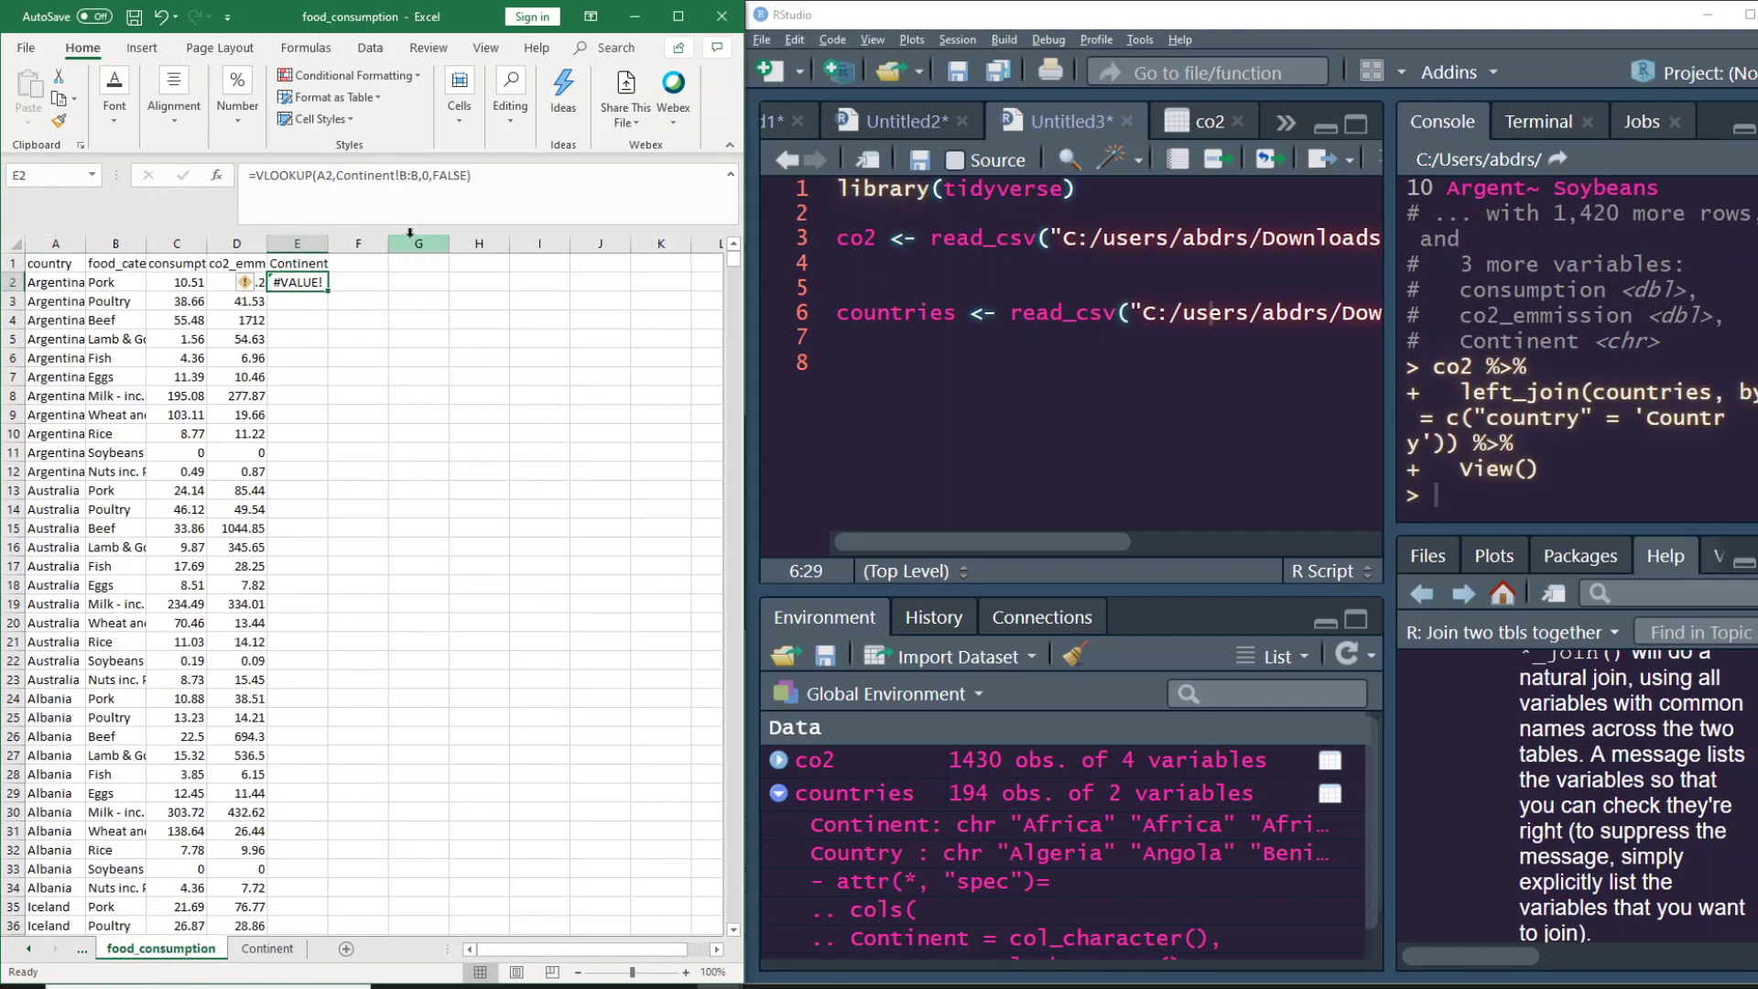
left_click(431, 179)
key("BackSpace")
type("1")
key("Return")
key("Up")
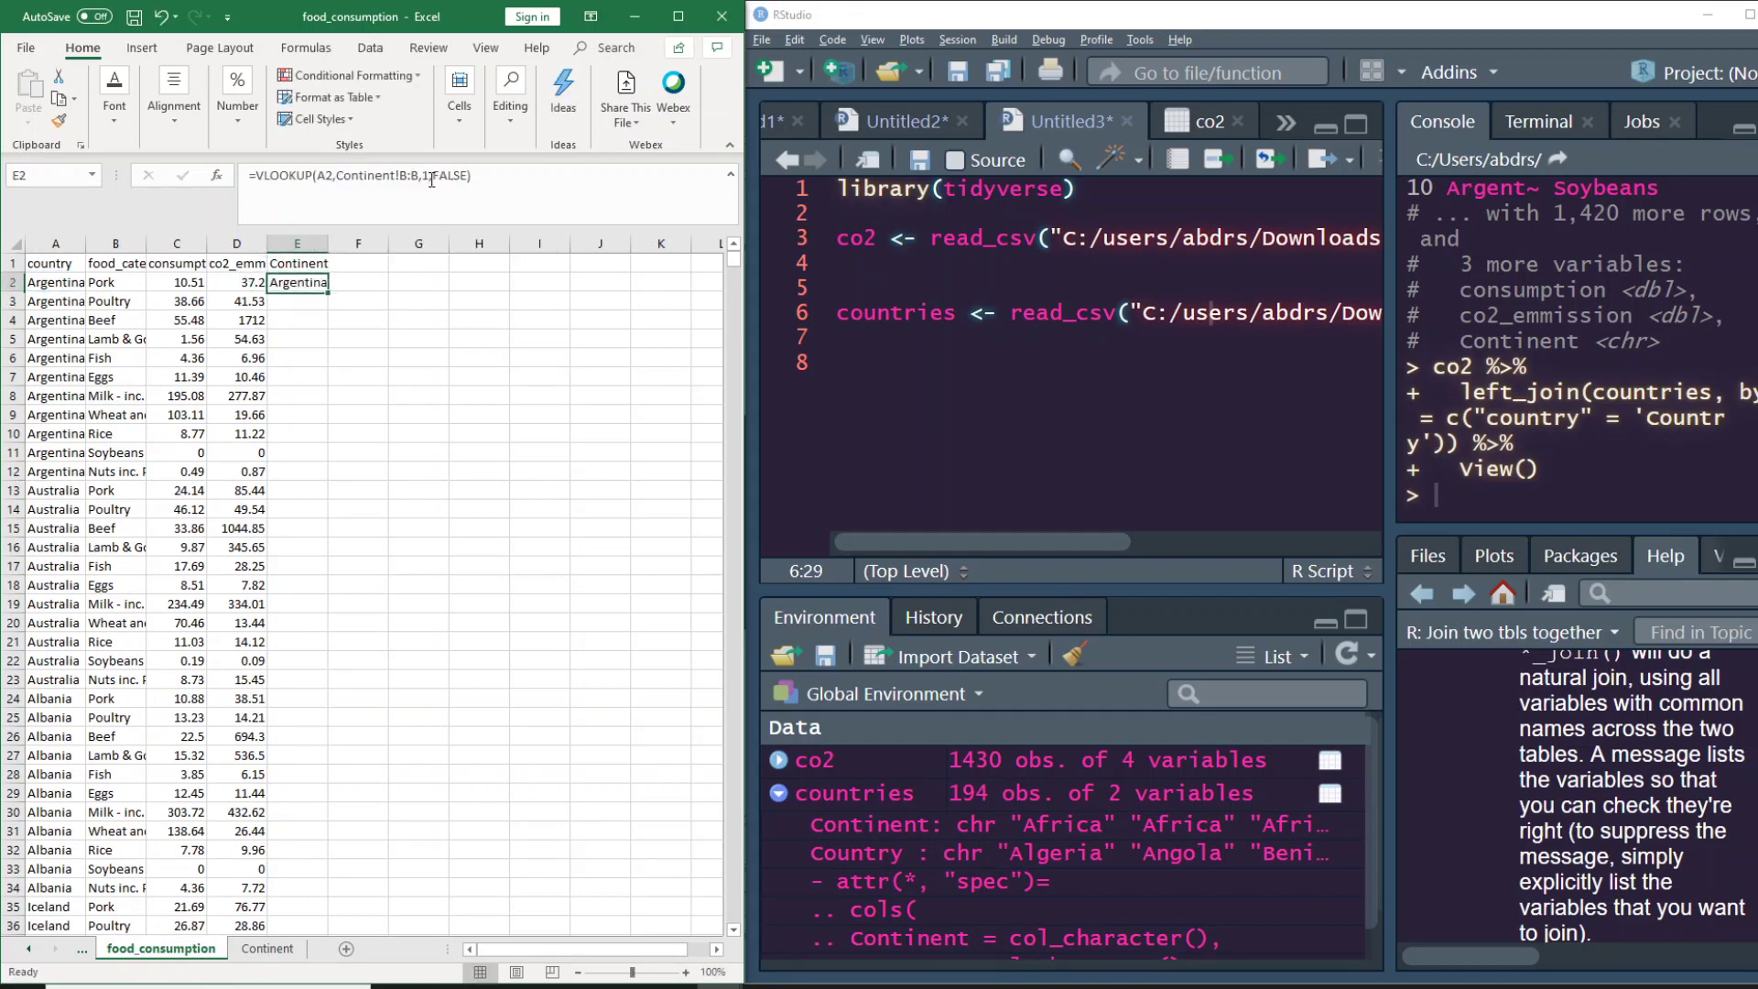
double_click(326, 244)
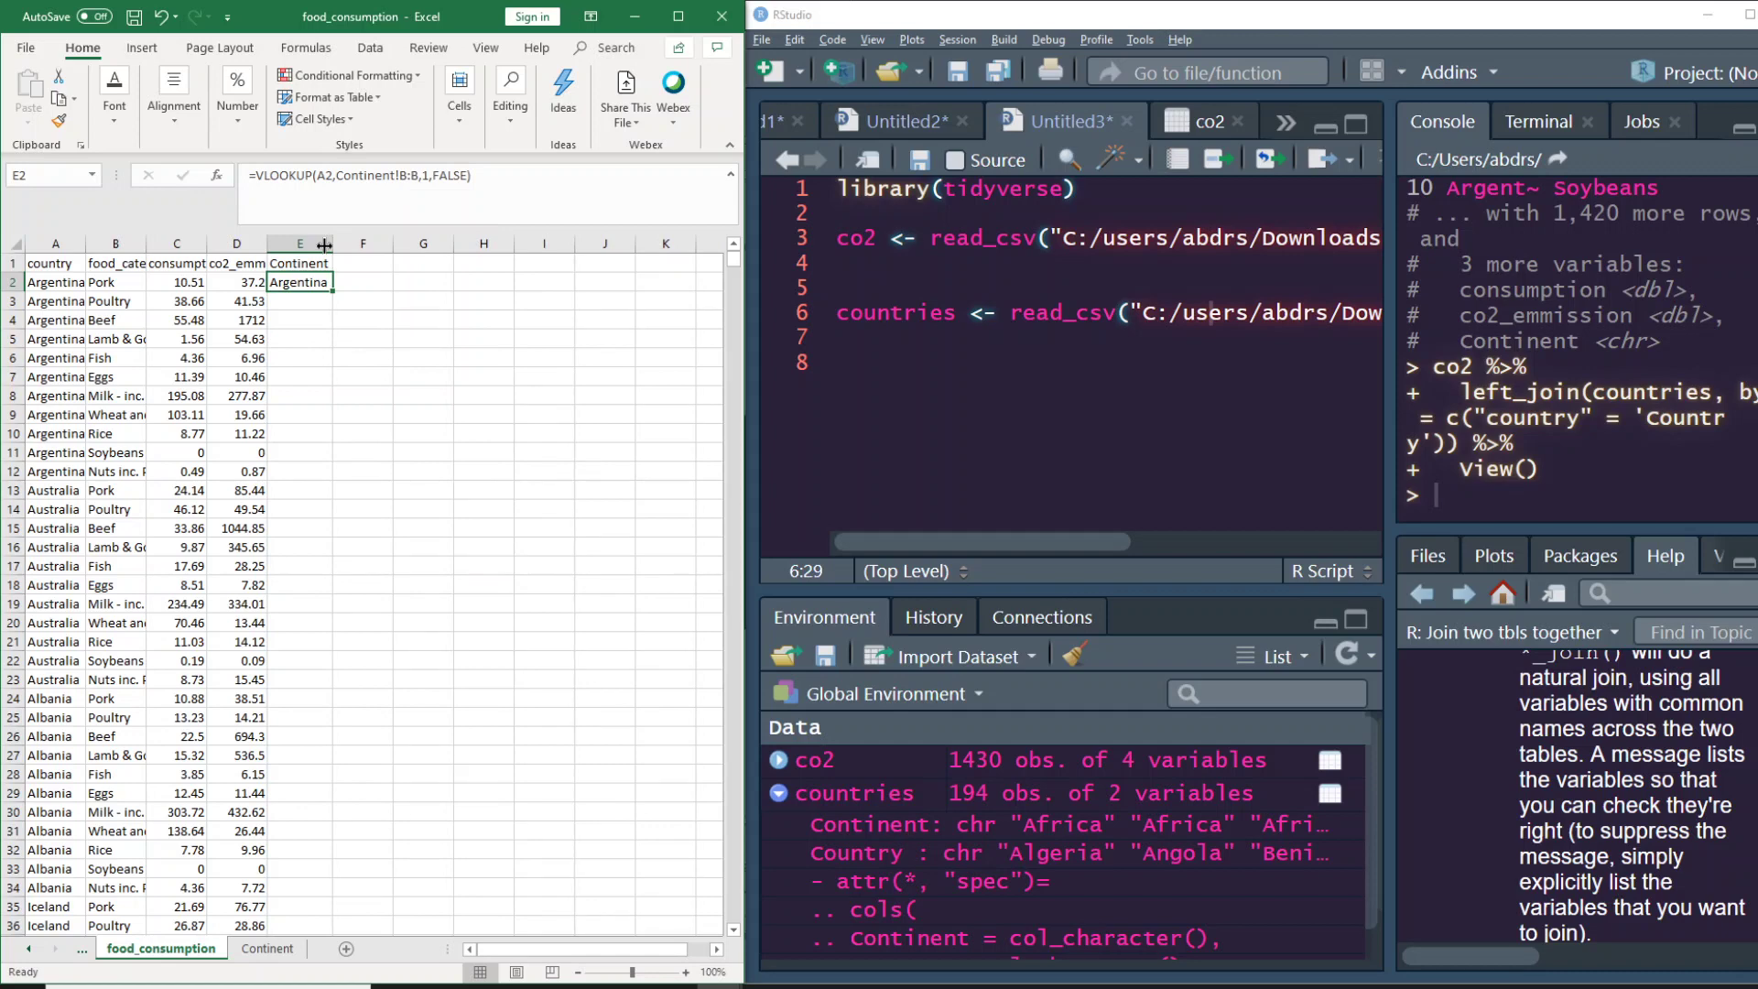
Look over the Continent sheet beside the country list and return to food_consumption
left_click(266, 949)
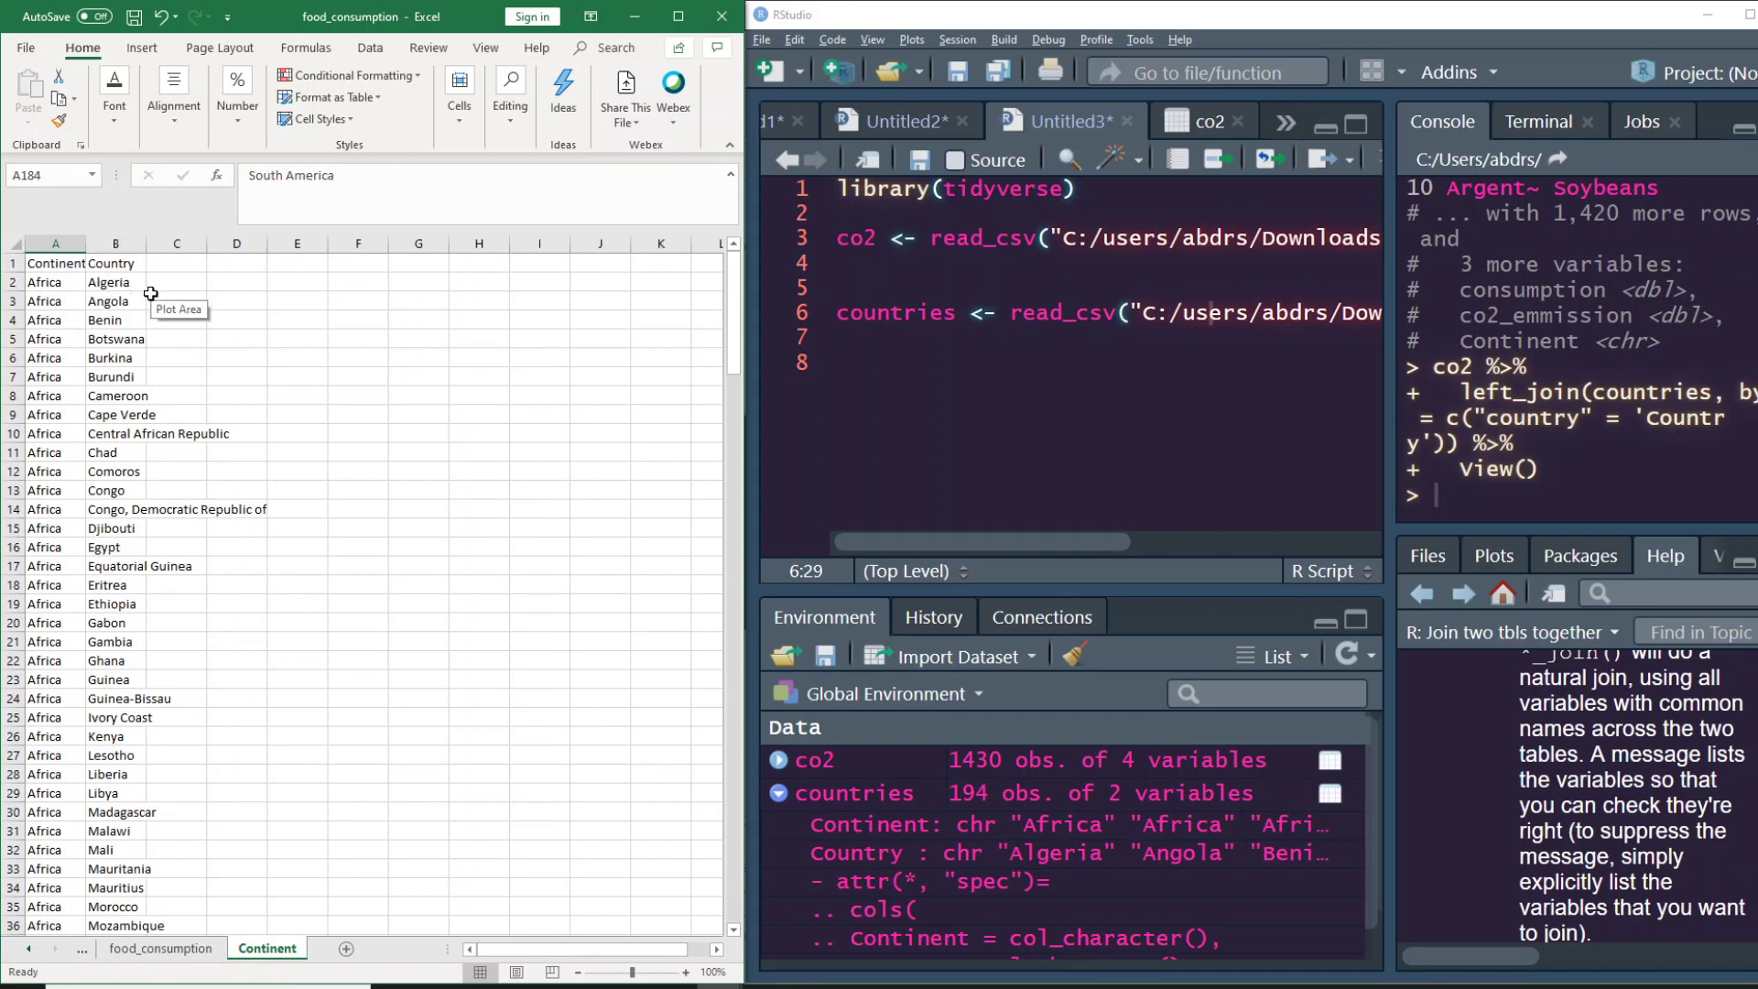
left_click(188, 283)
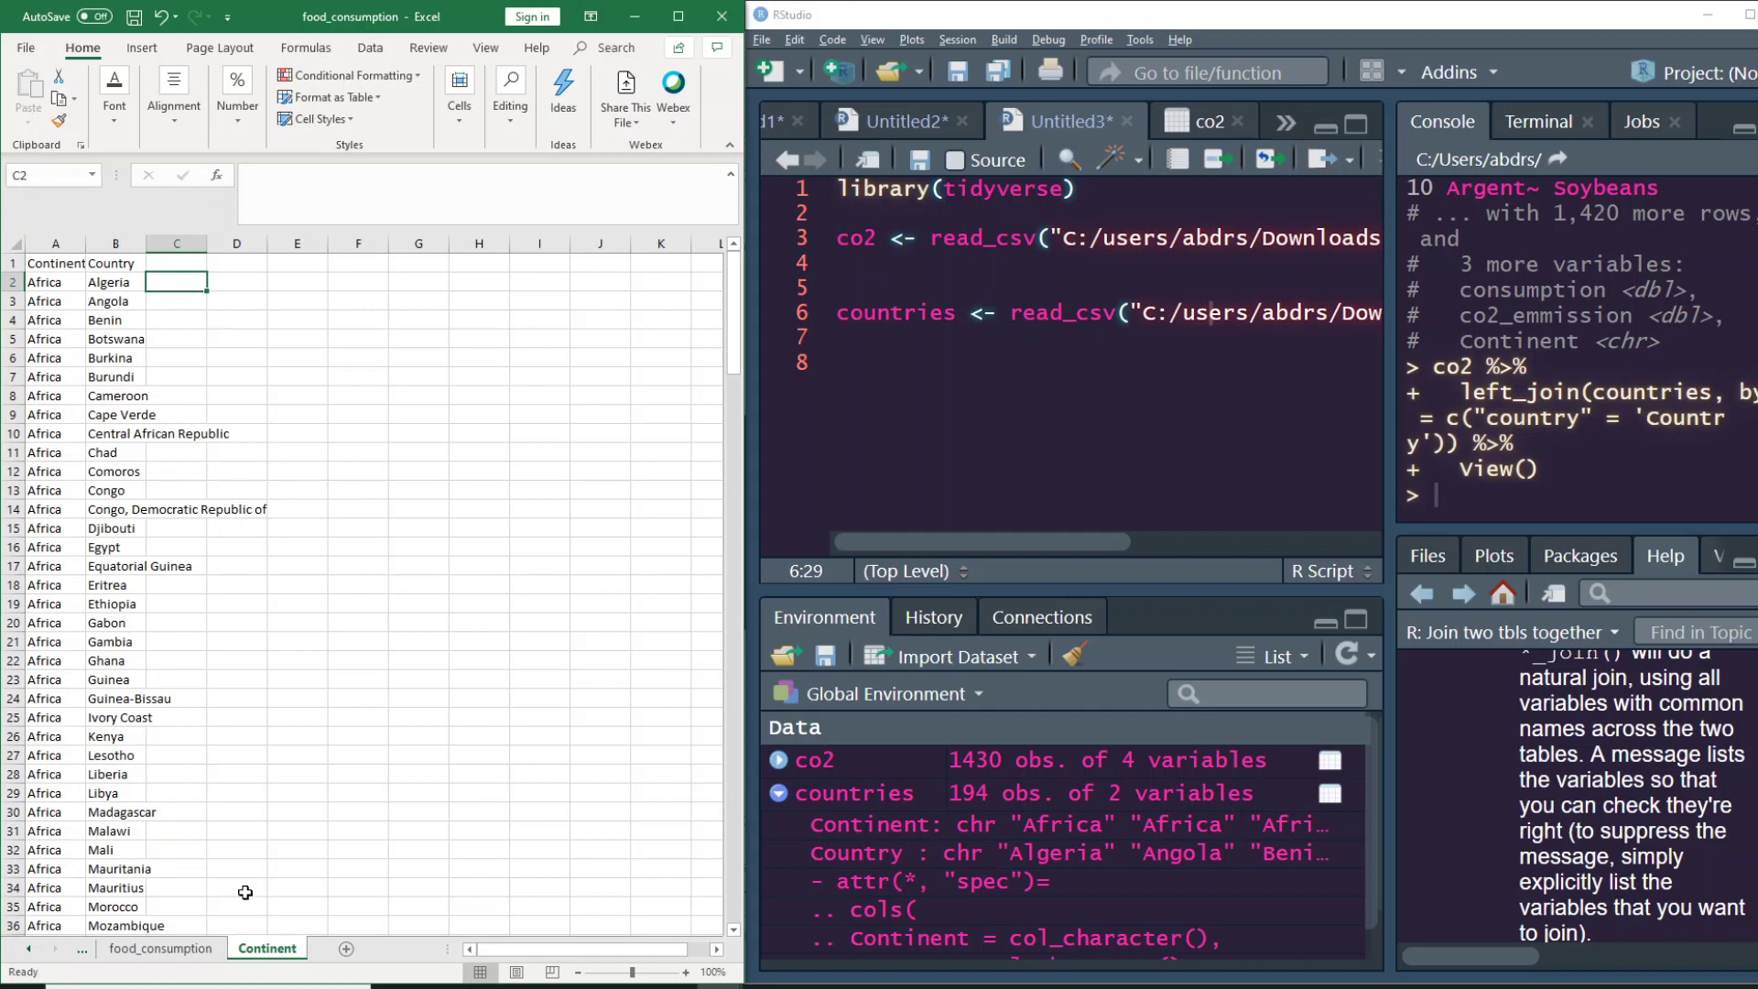
left_click(161, 951)
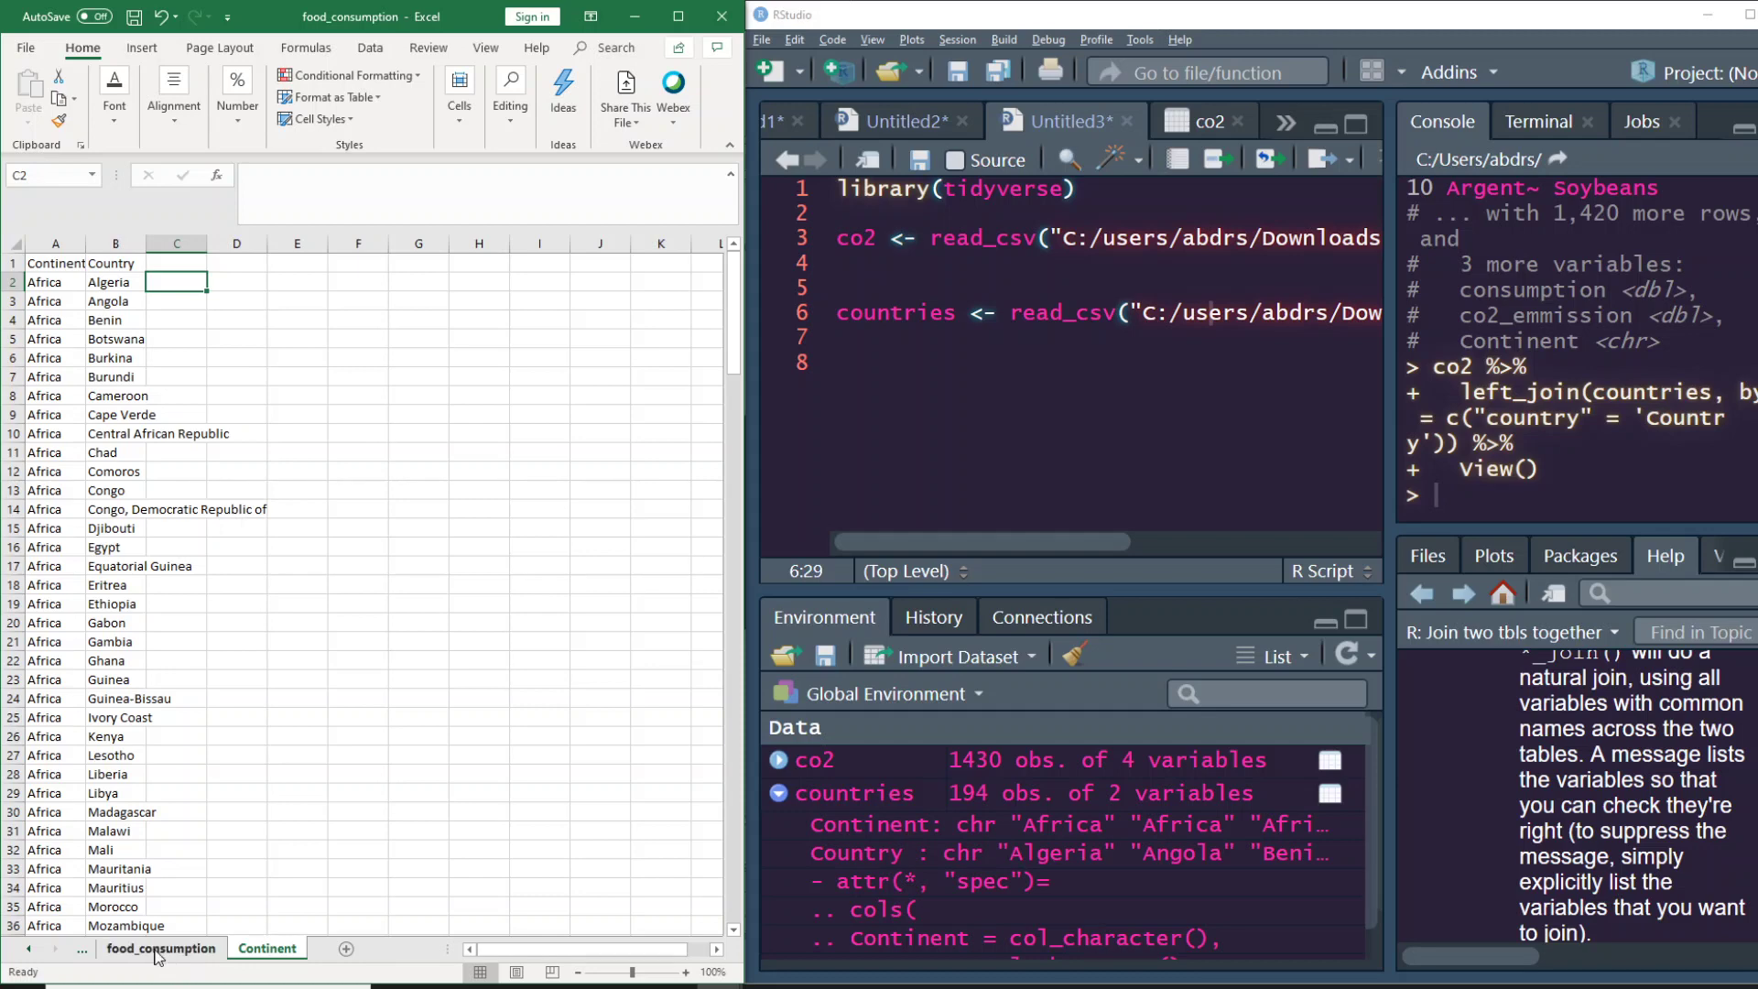
right_click(273, 947)
key("Escape")
Cut the Continent column A and insert it before column C, putting Country first
right_click(70, 242)
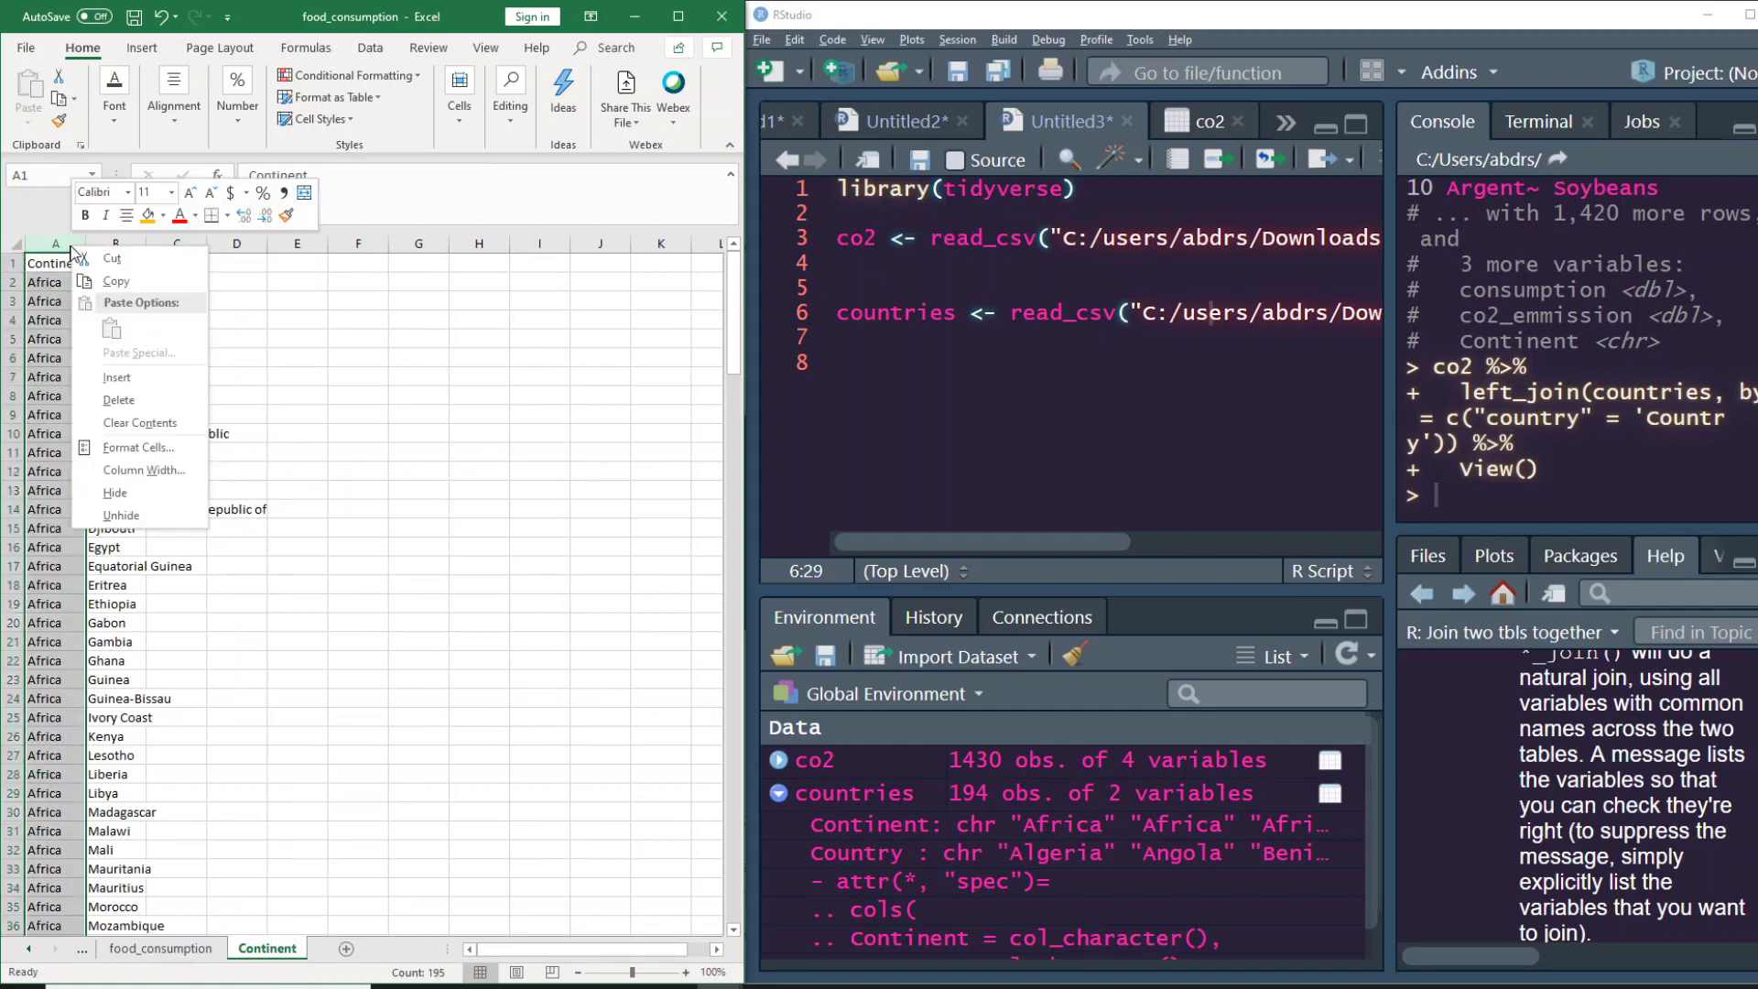
left_click(102, 281)
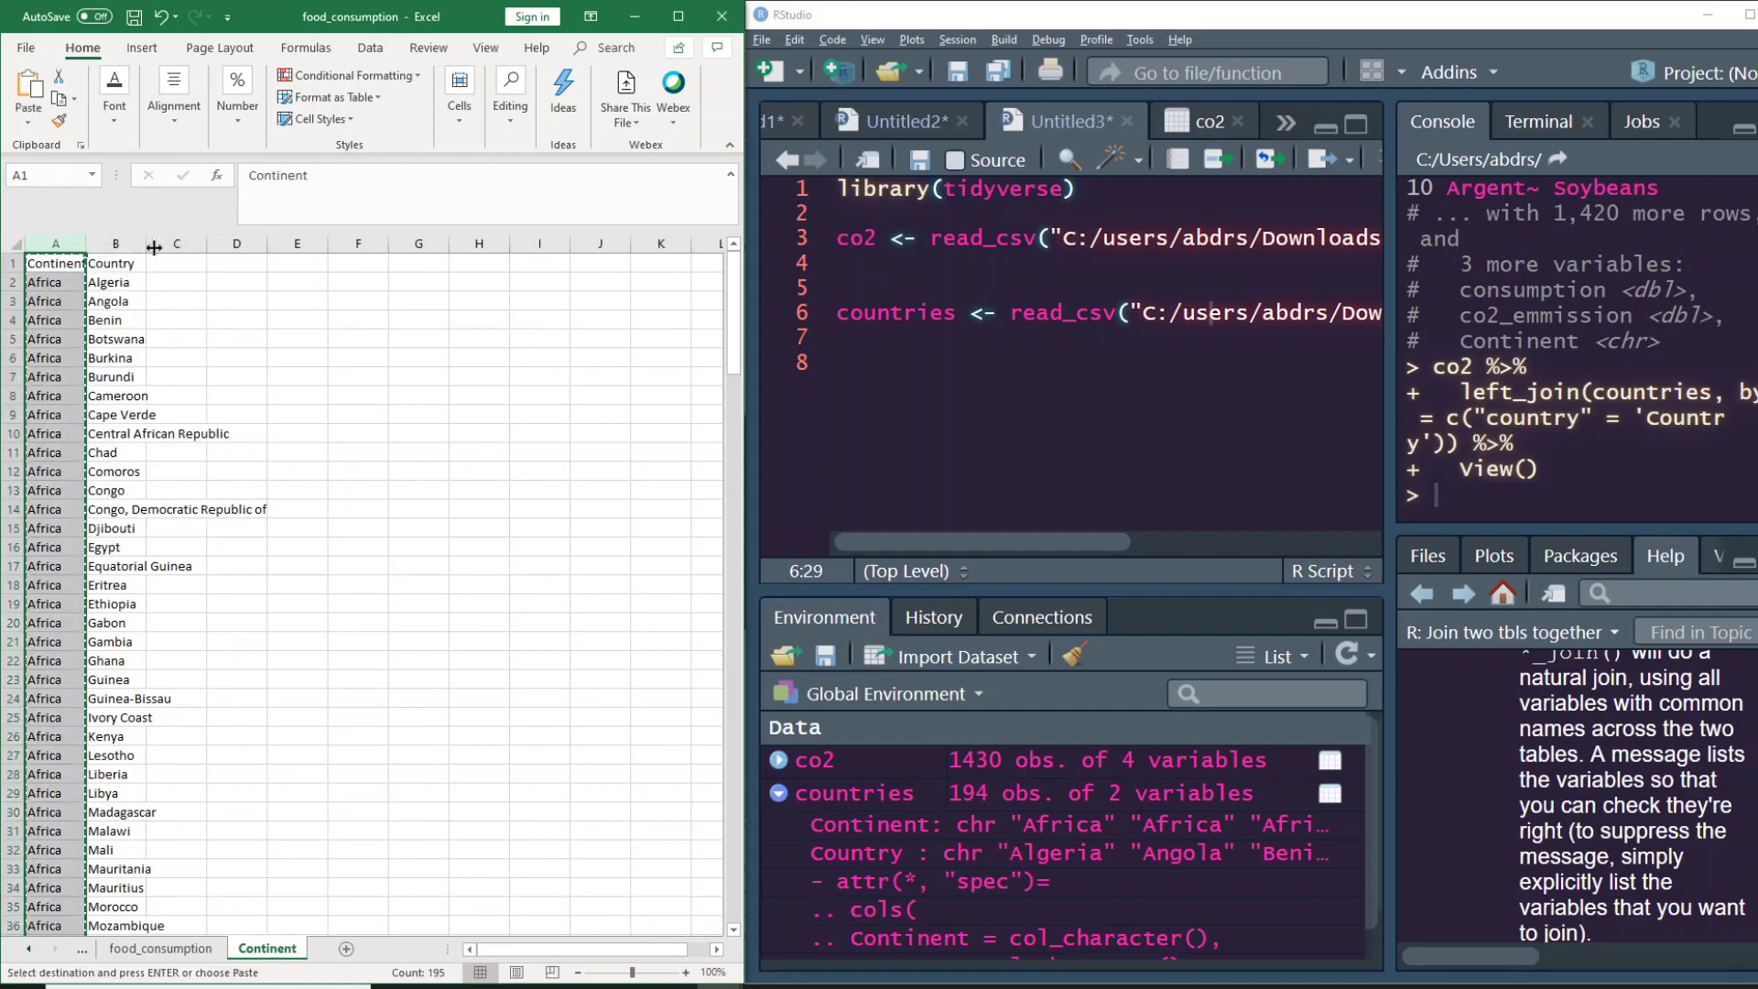
left_click(116, 242)
left_click(176, 243)
right_click(178, 244)
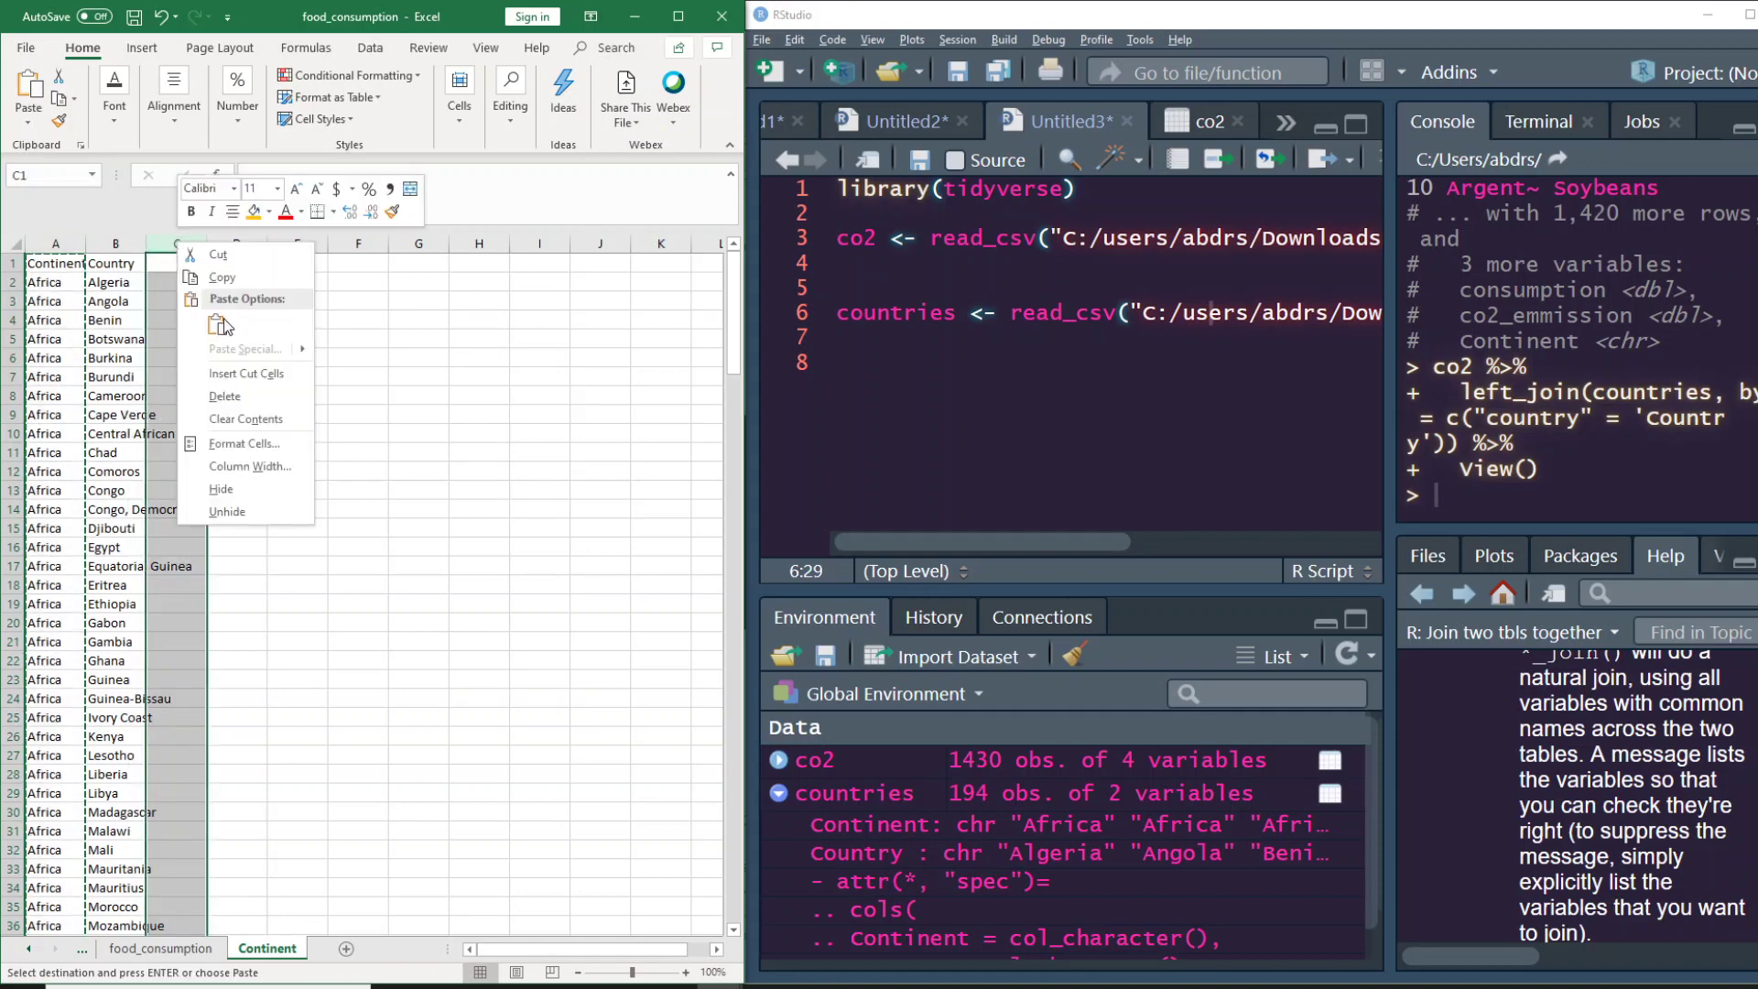
left_click(246, 373)
left_click(170, 364)
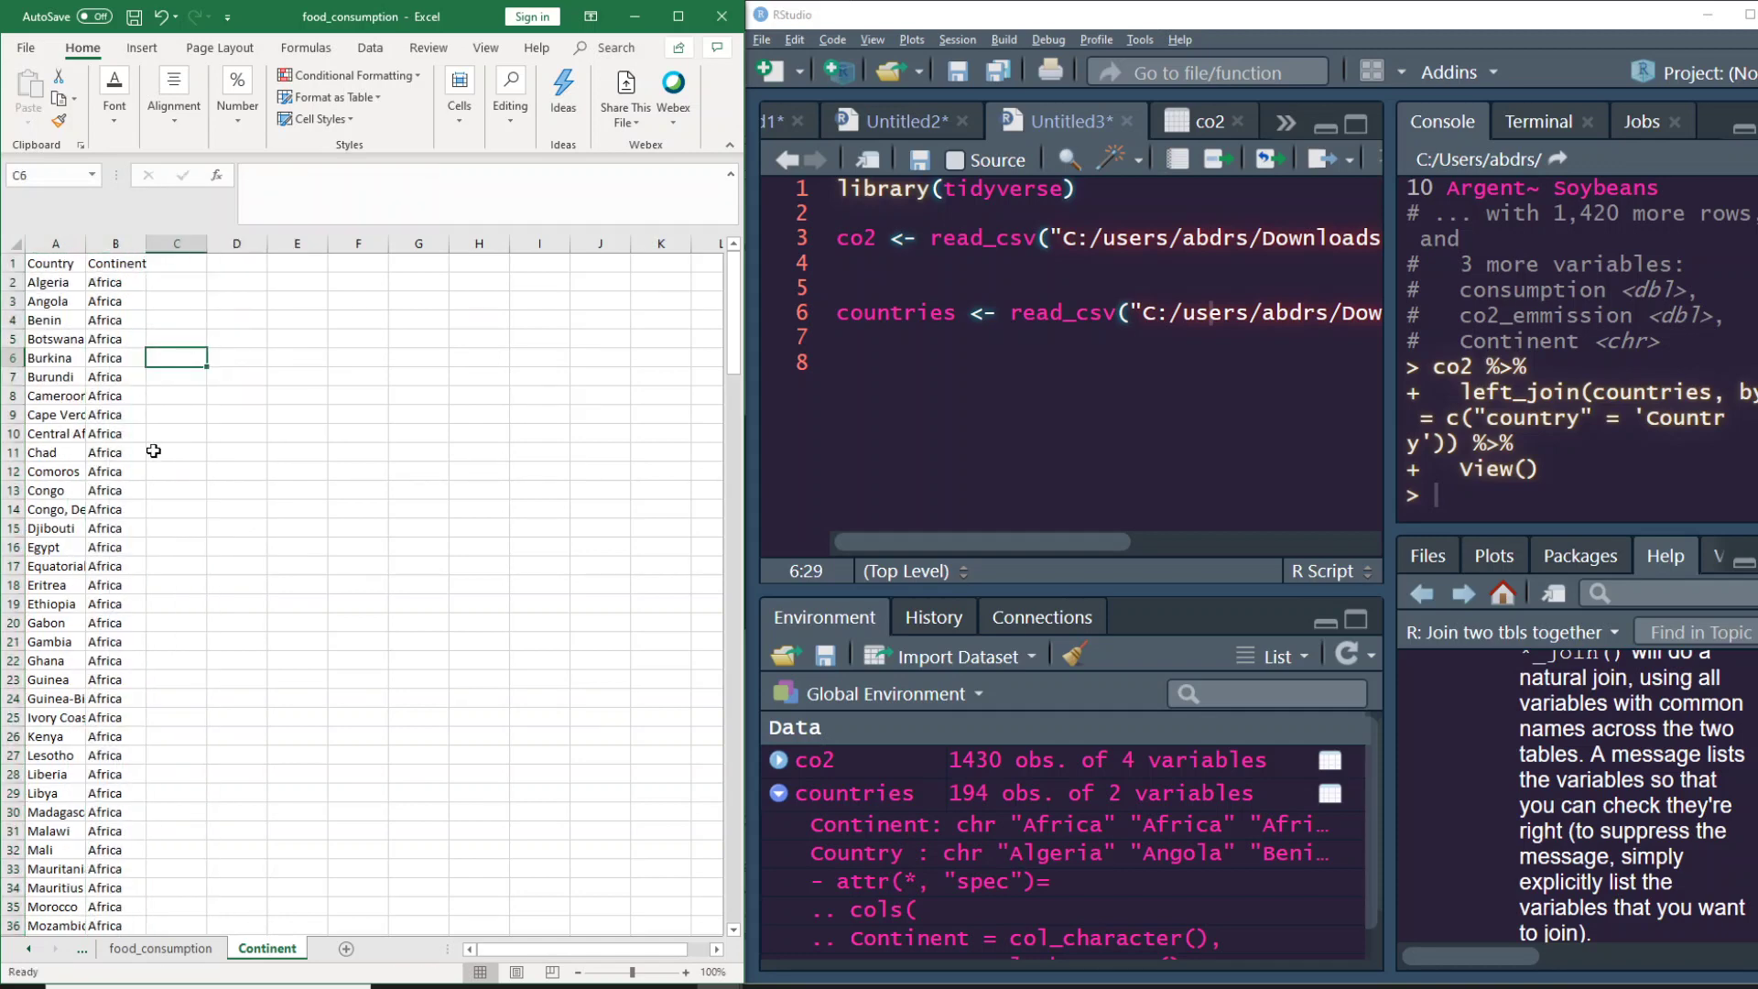
left_click(161, 948)
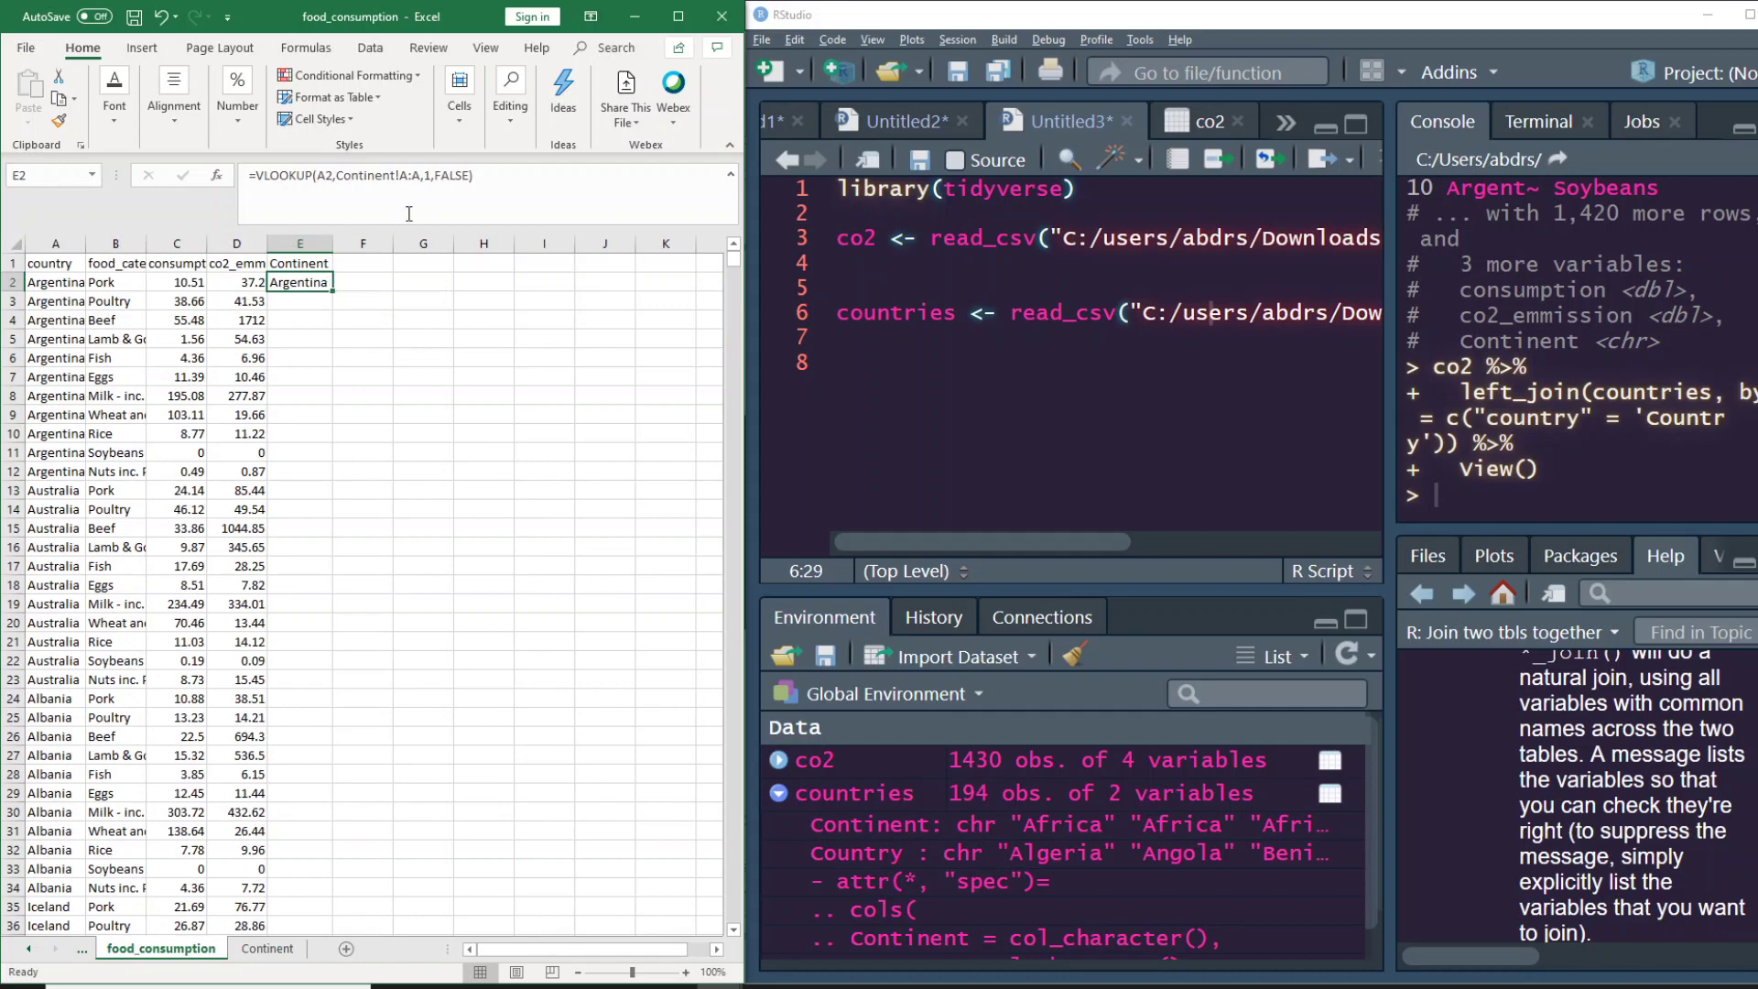
Try column index 2 in E2's VLOOKUP, then revert it to 1
left_click(432, 180)
key("BackSpace")
type("2")
key("Return")
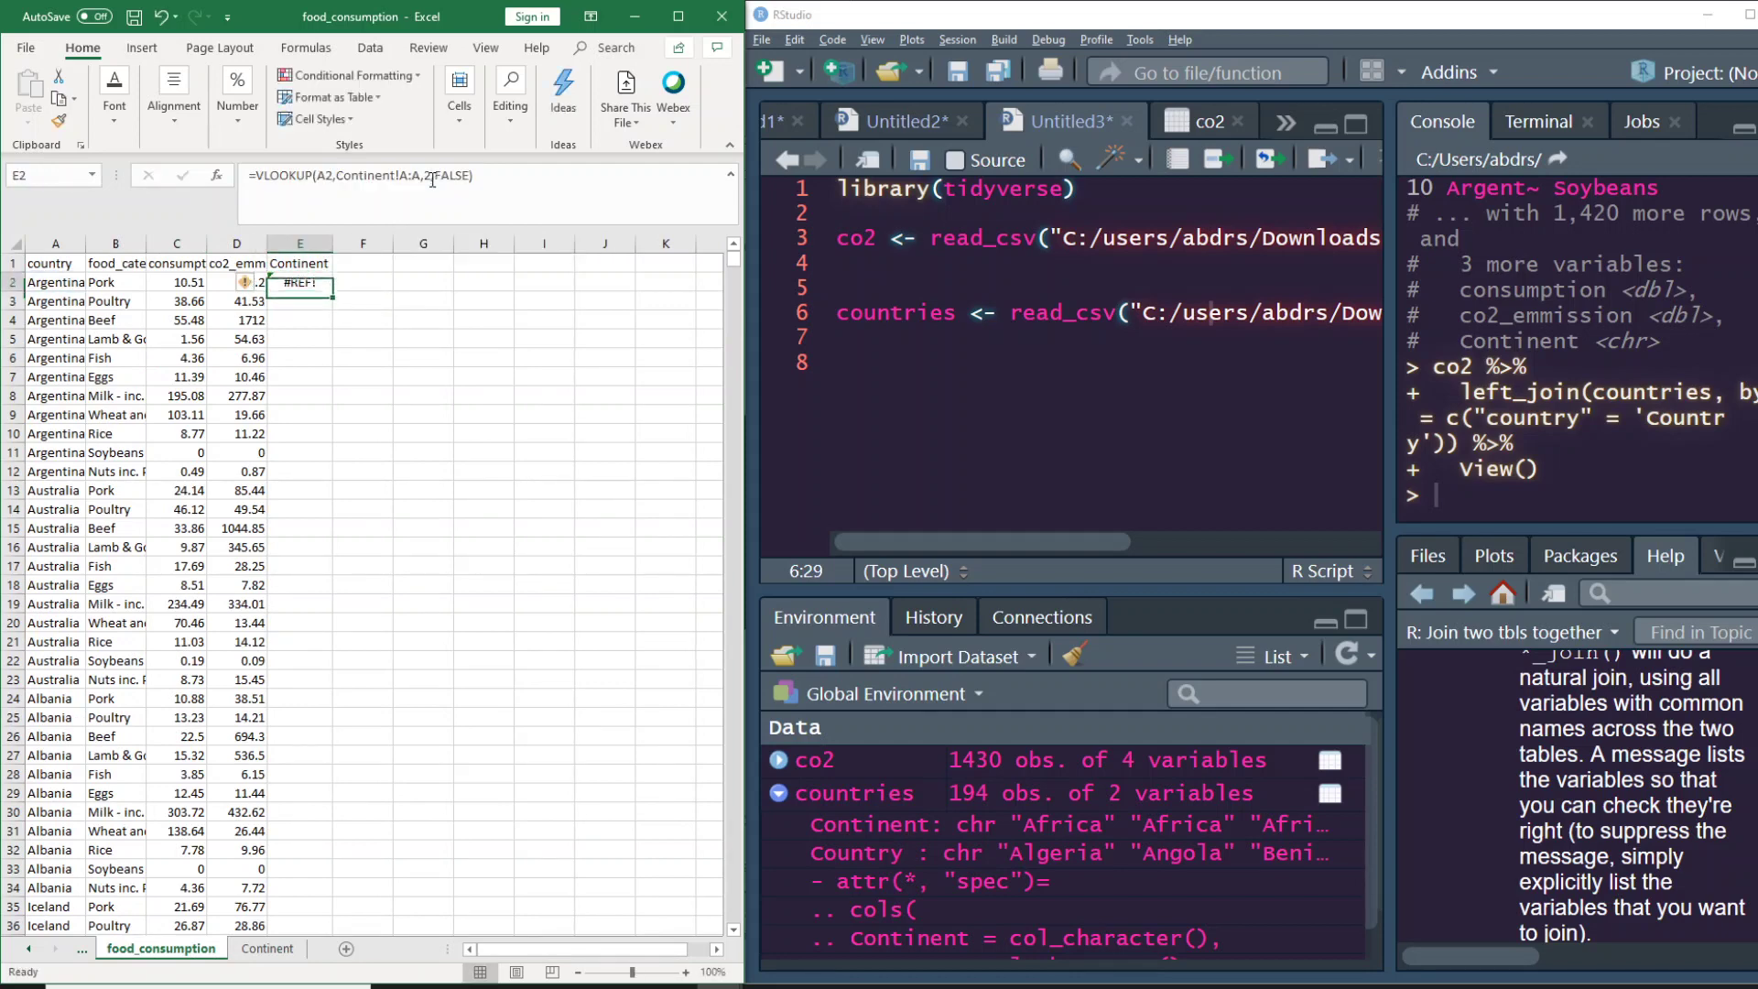
left_click(433, 180)
key("BackSpace")
type("1")
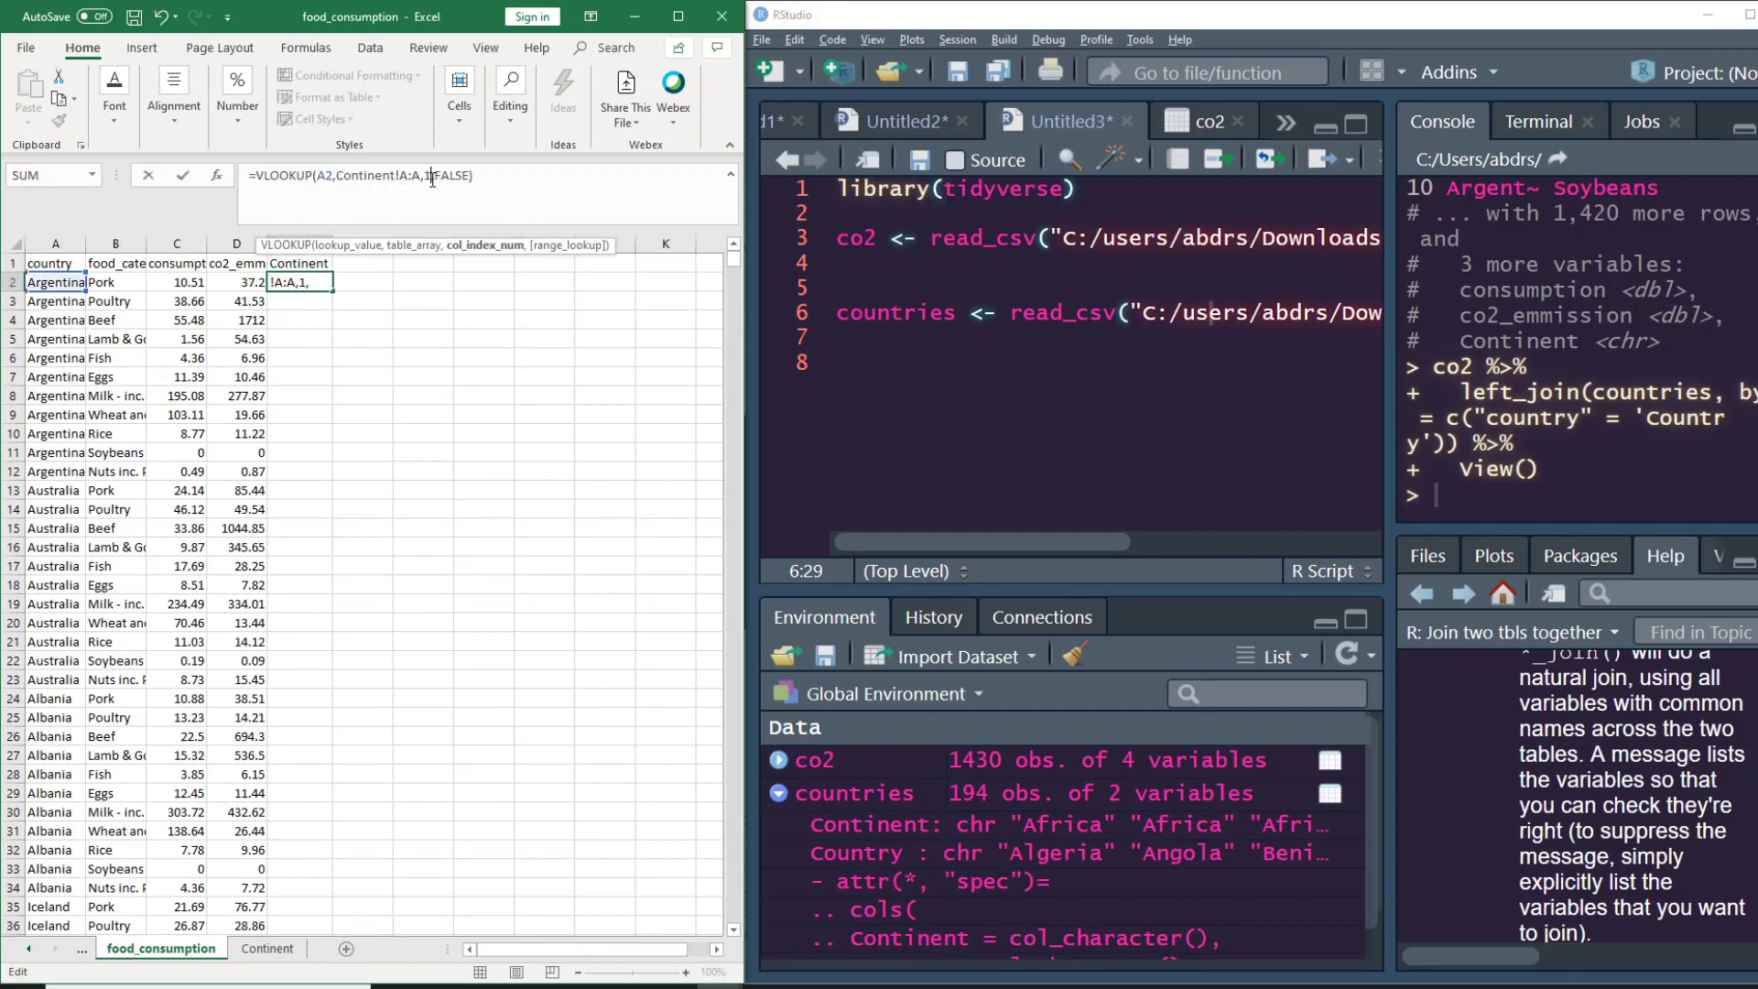
key("Return")
key("Up")
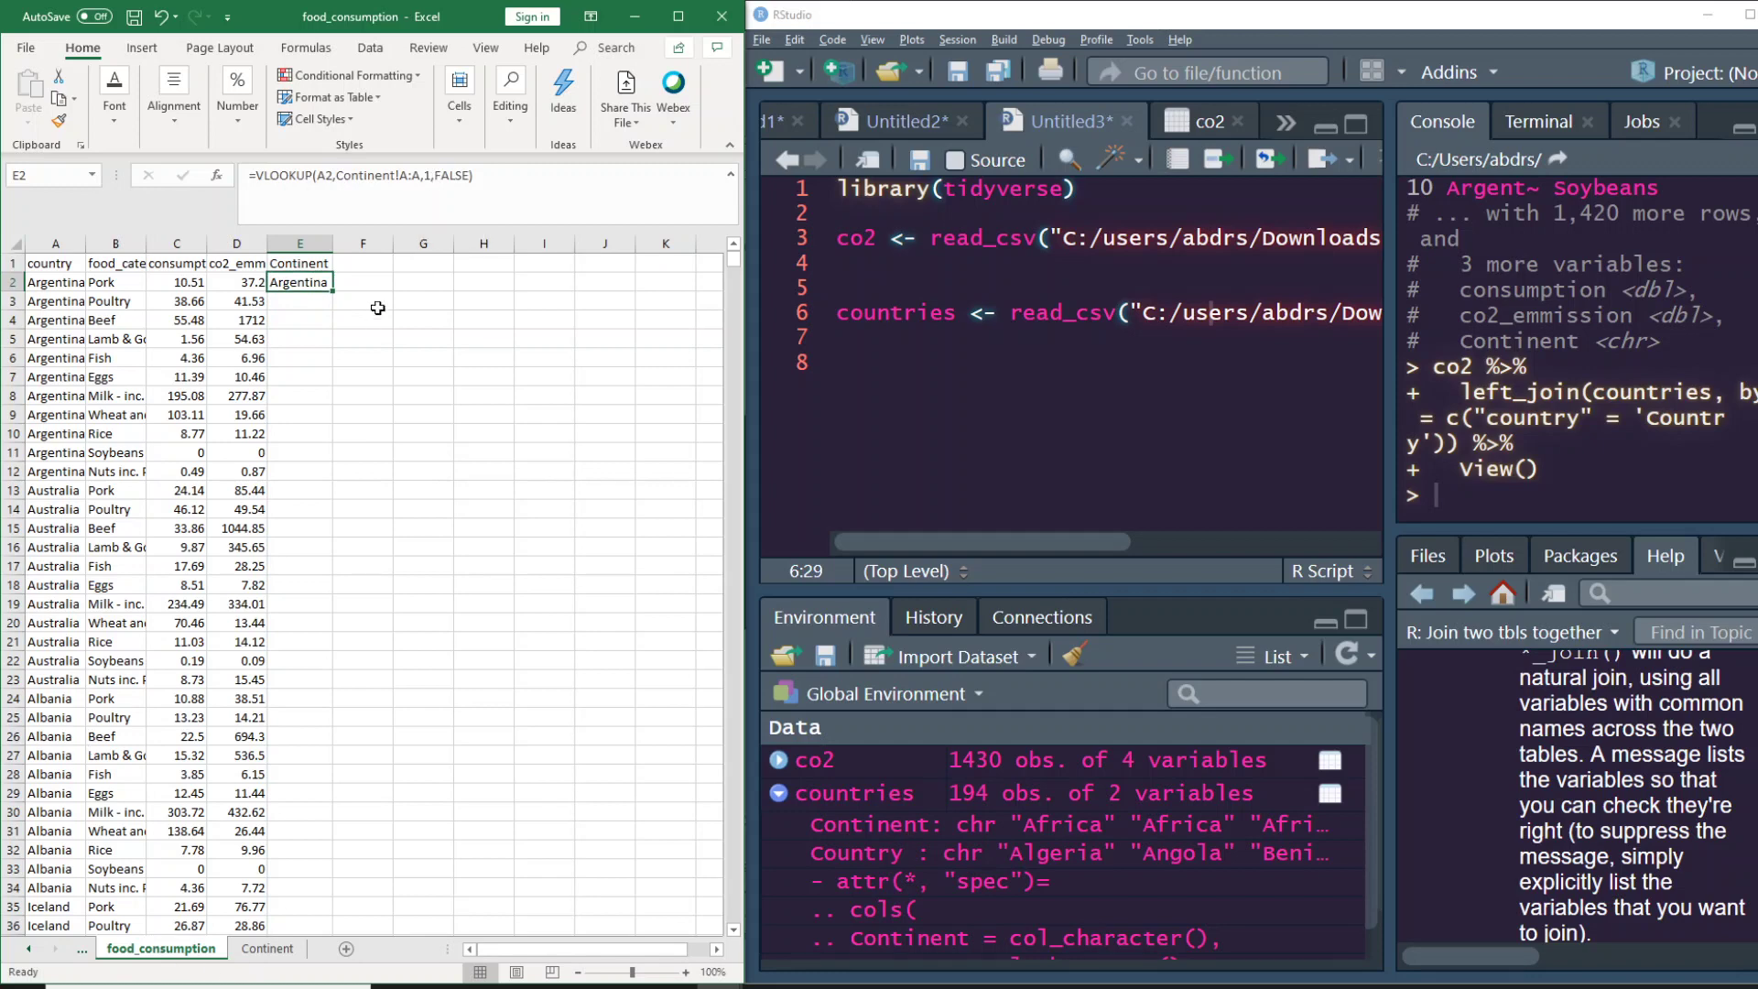
Change the lookup range to Continent!A:B and the column index to 2, returning South America
left_click(421, 175)
key("BackSpace")
type("B")
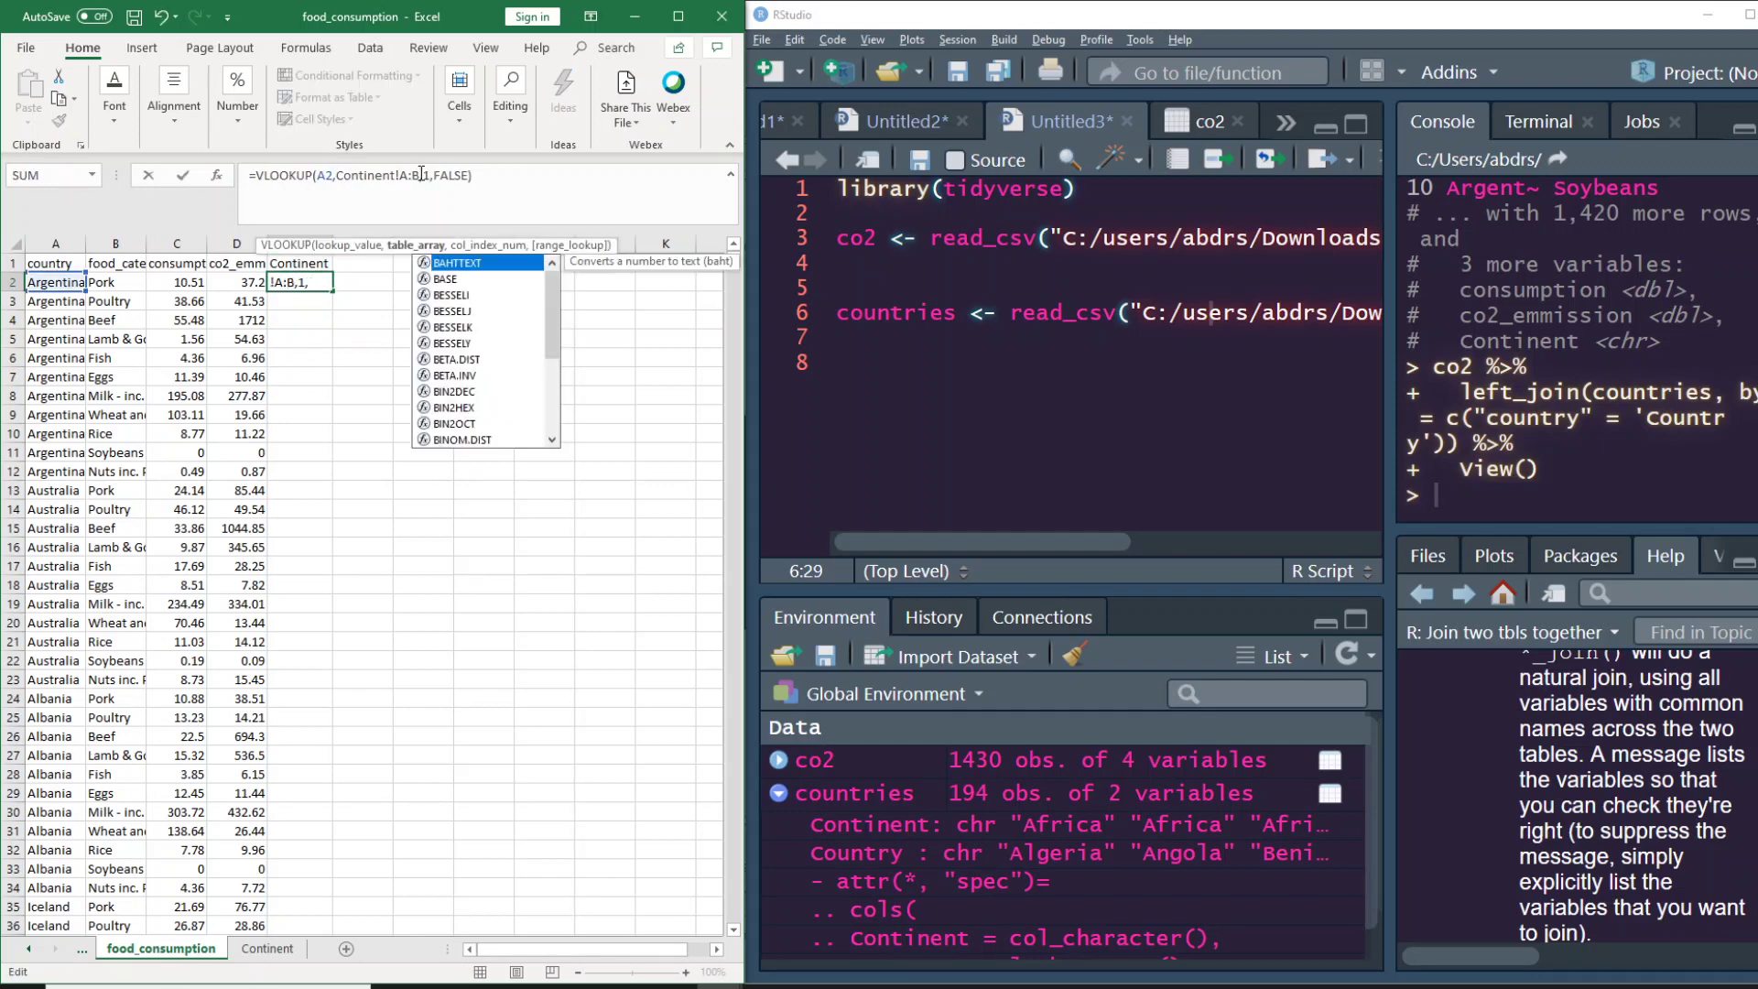
key("Return")
key("Up")
left_click(422, 175)
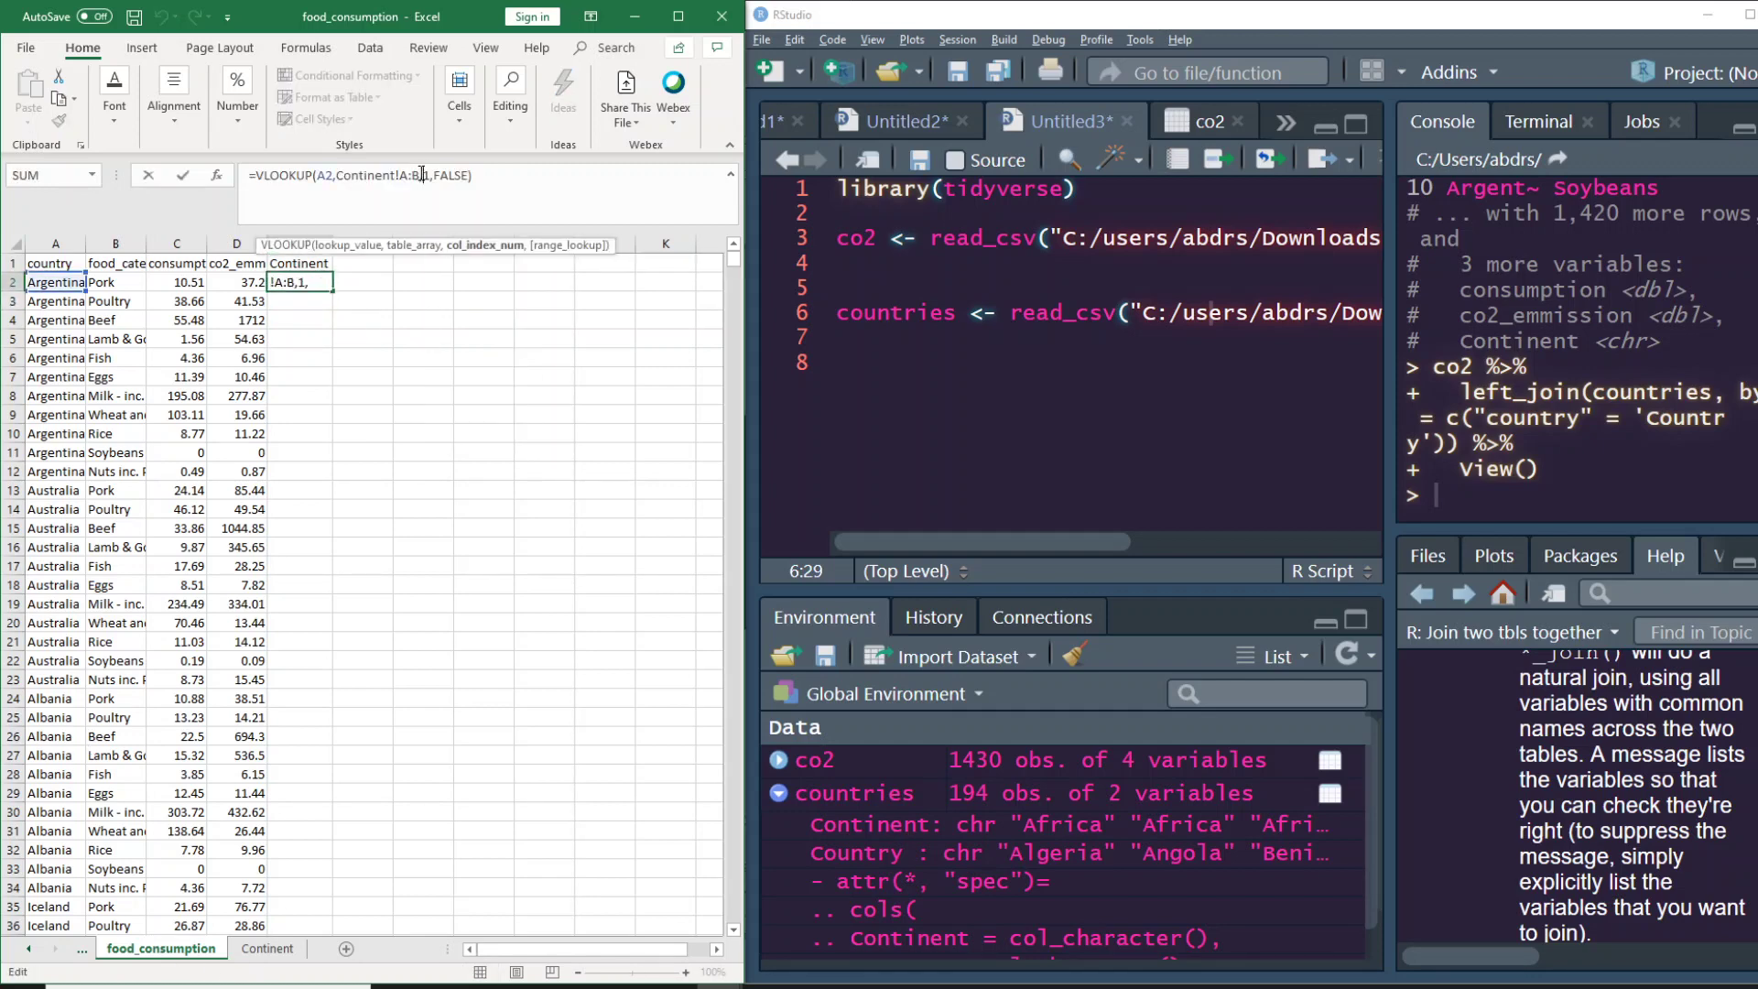
key("BackSpace")
type("2")
key("Return")
key("Up")
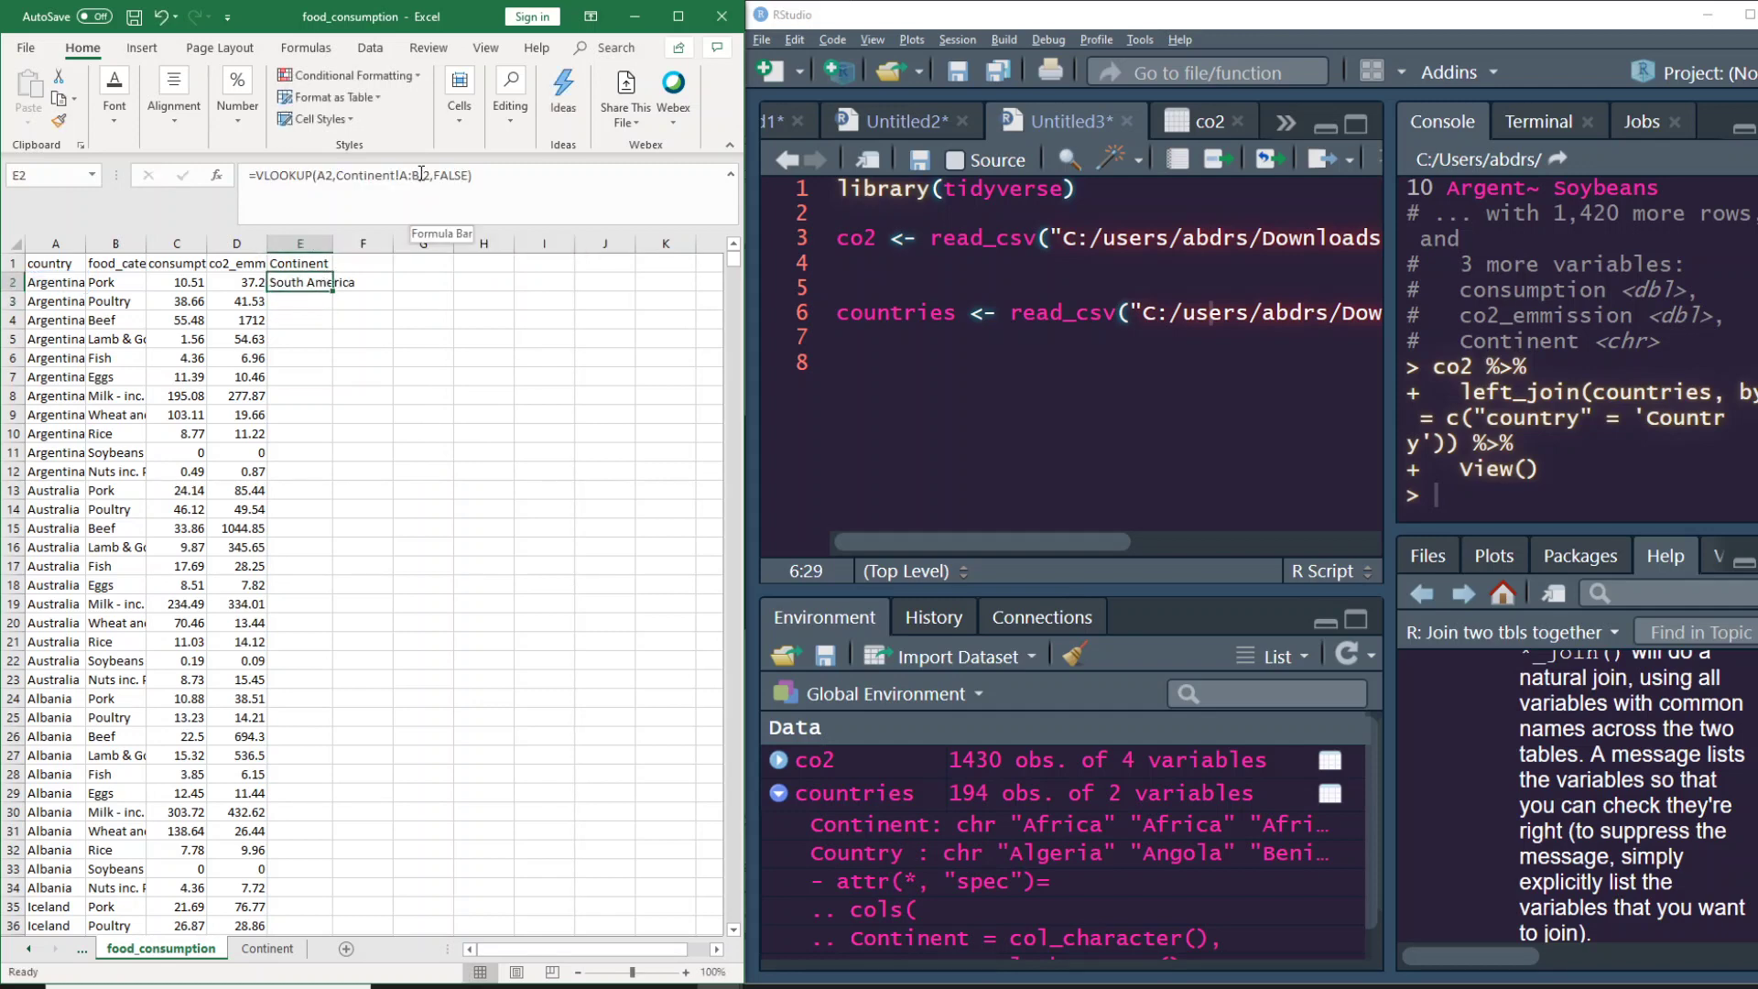
Fill E2's VLOOKUP down all rows and check unmatched countries like Bermuda against the Continent sheet
double_click(333, 291)
scroll(499, 502, "down", 20)
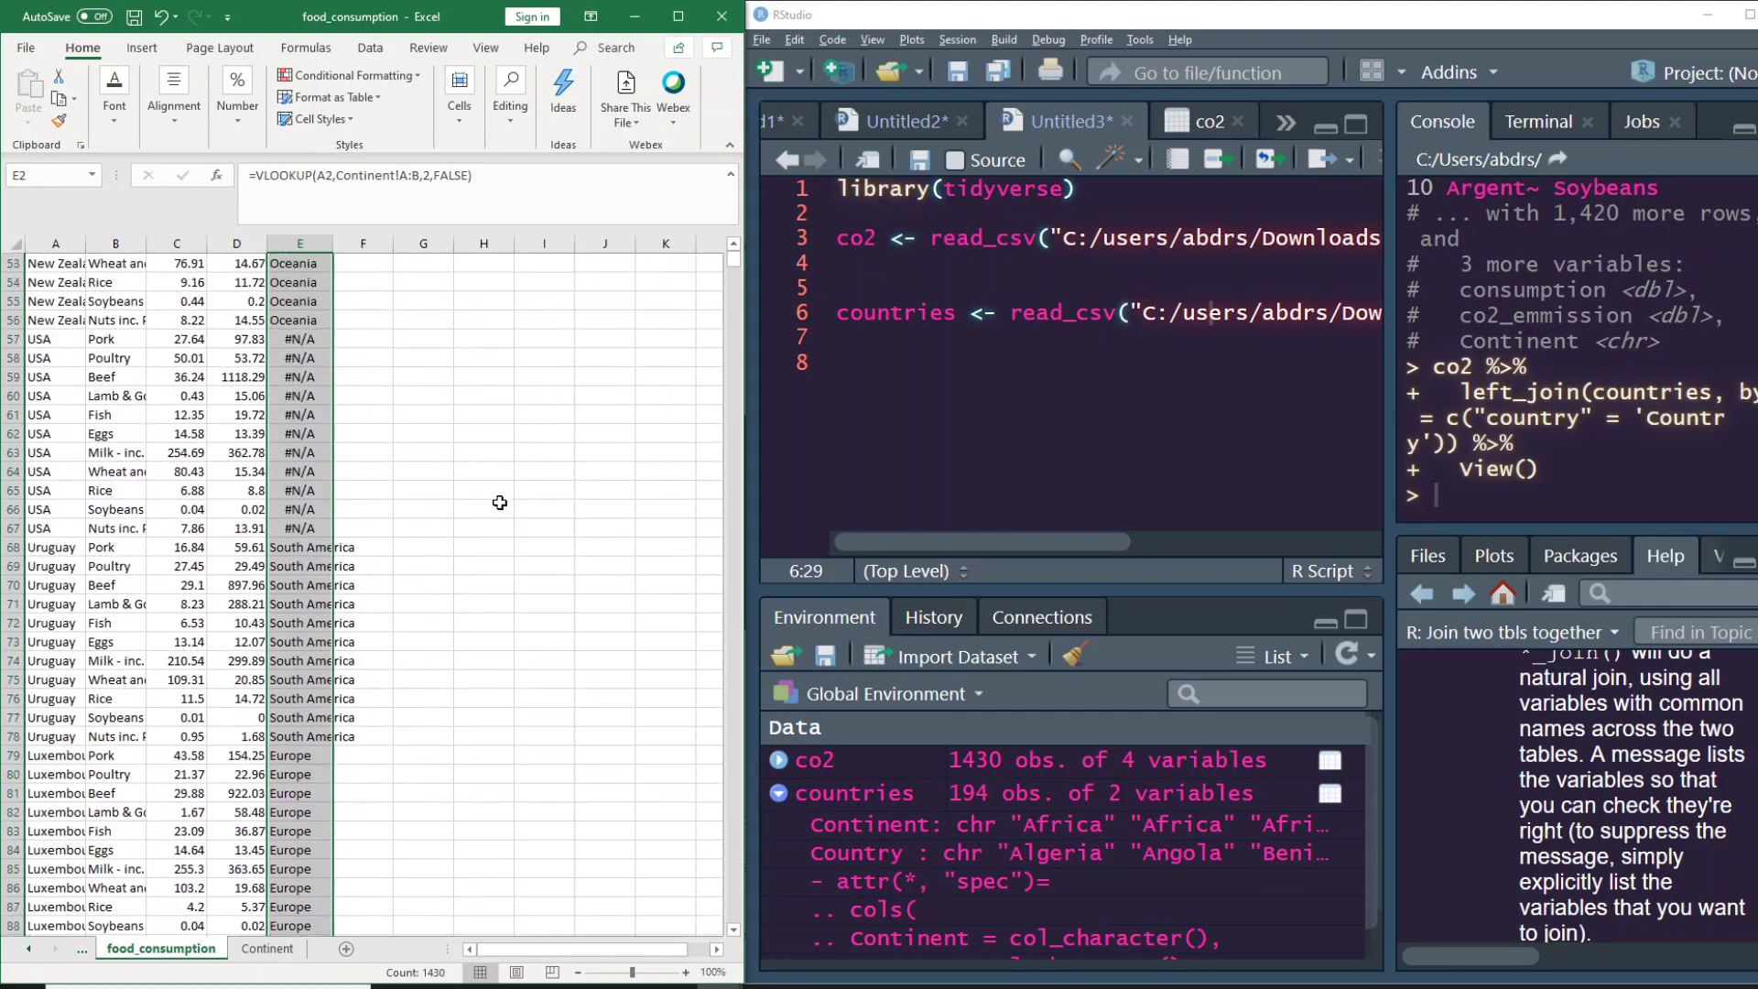
scroll(499, 503, "up", 2)
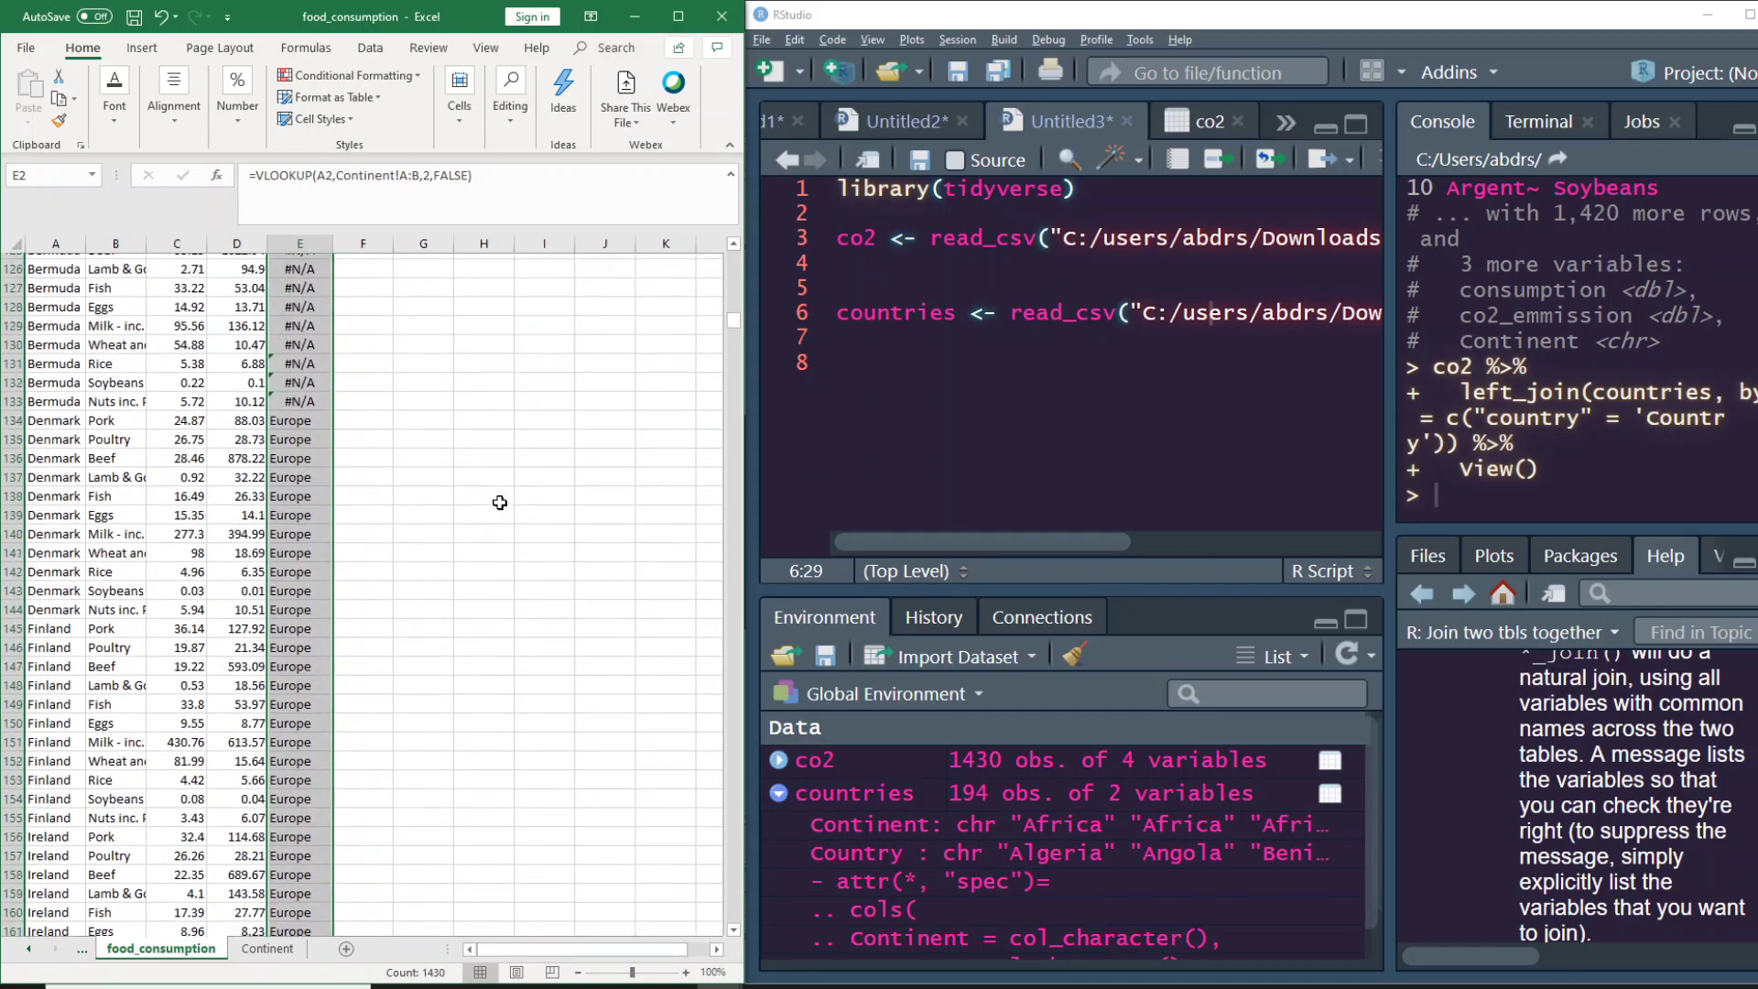
left_click(45, 394)
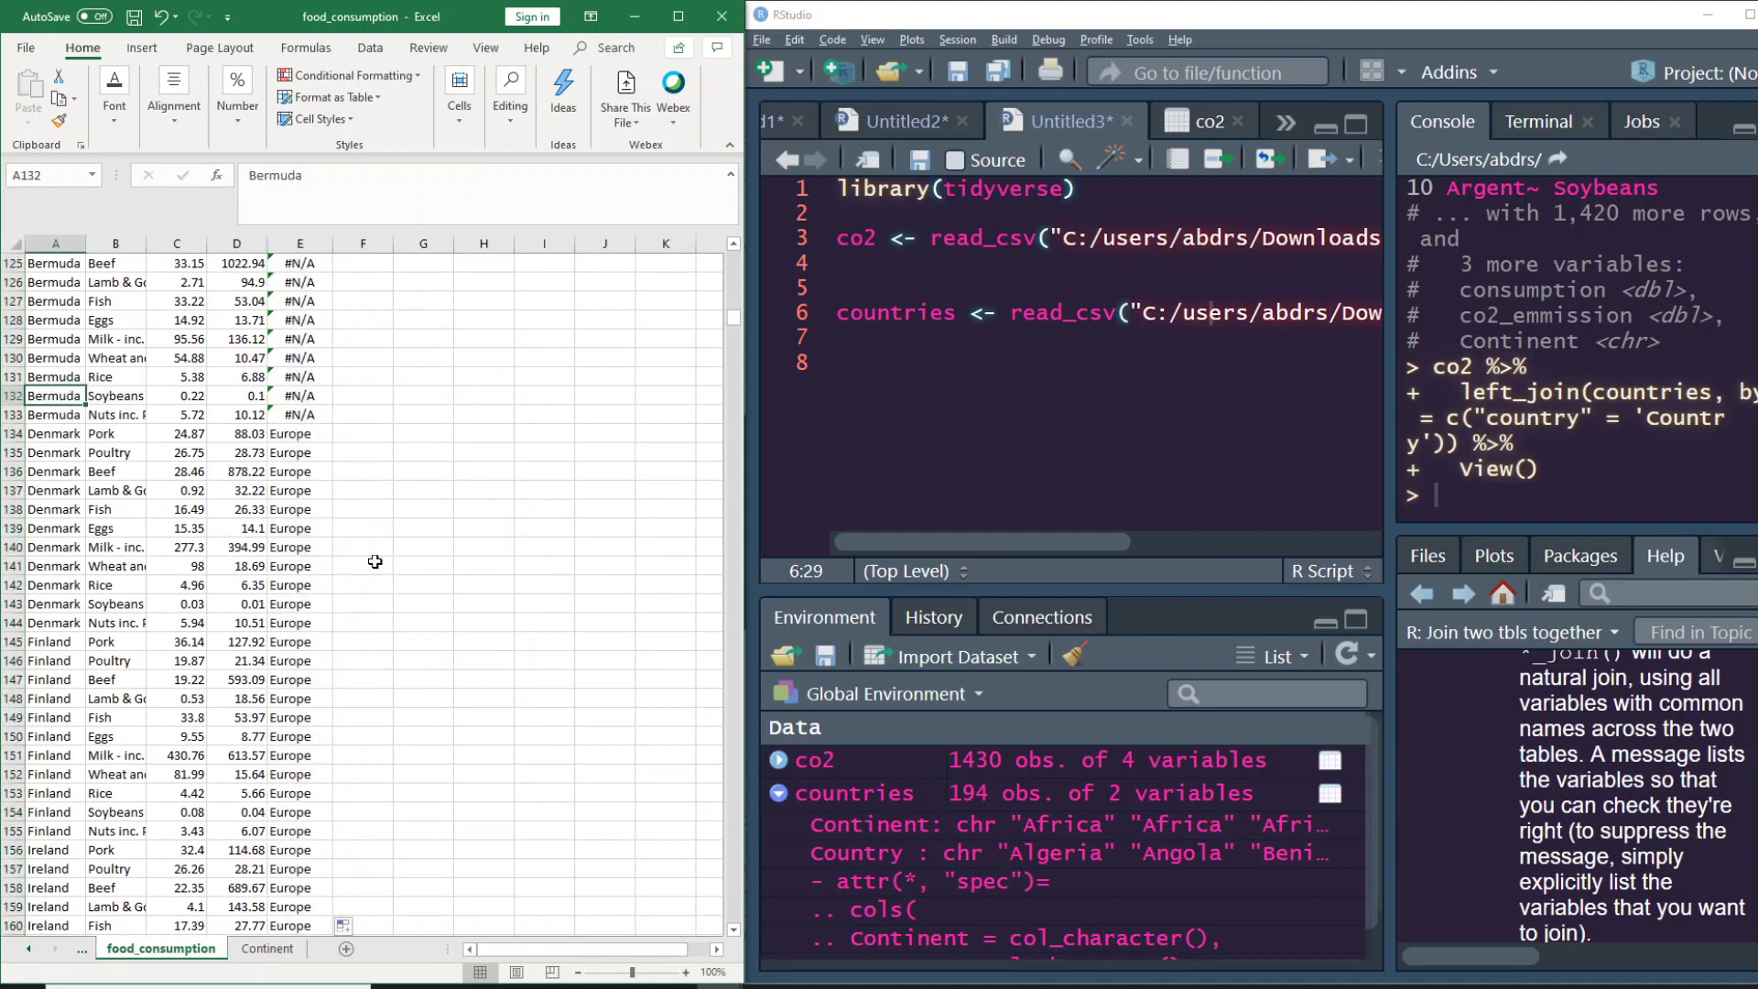
scroll(501, 809, "down", 20)
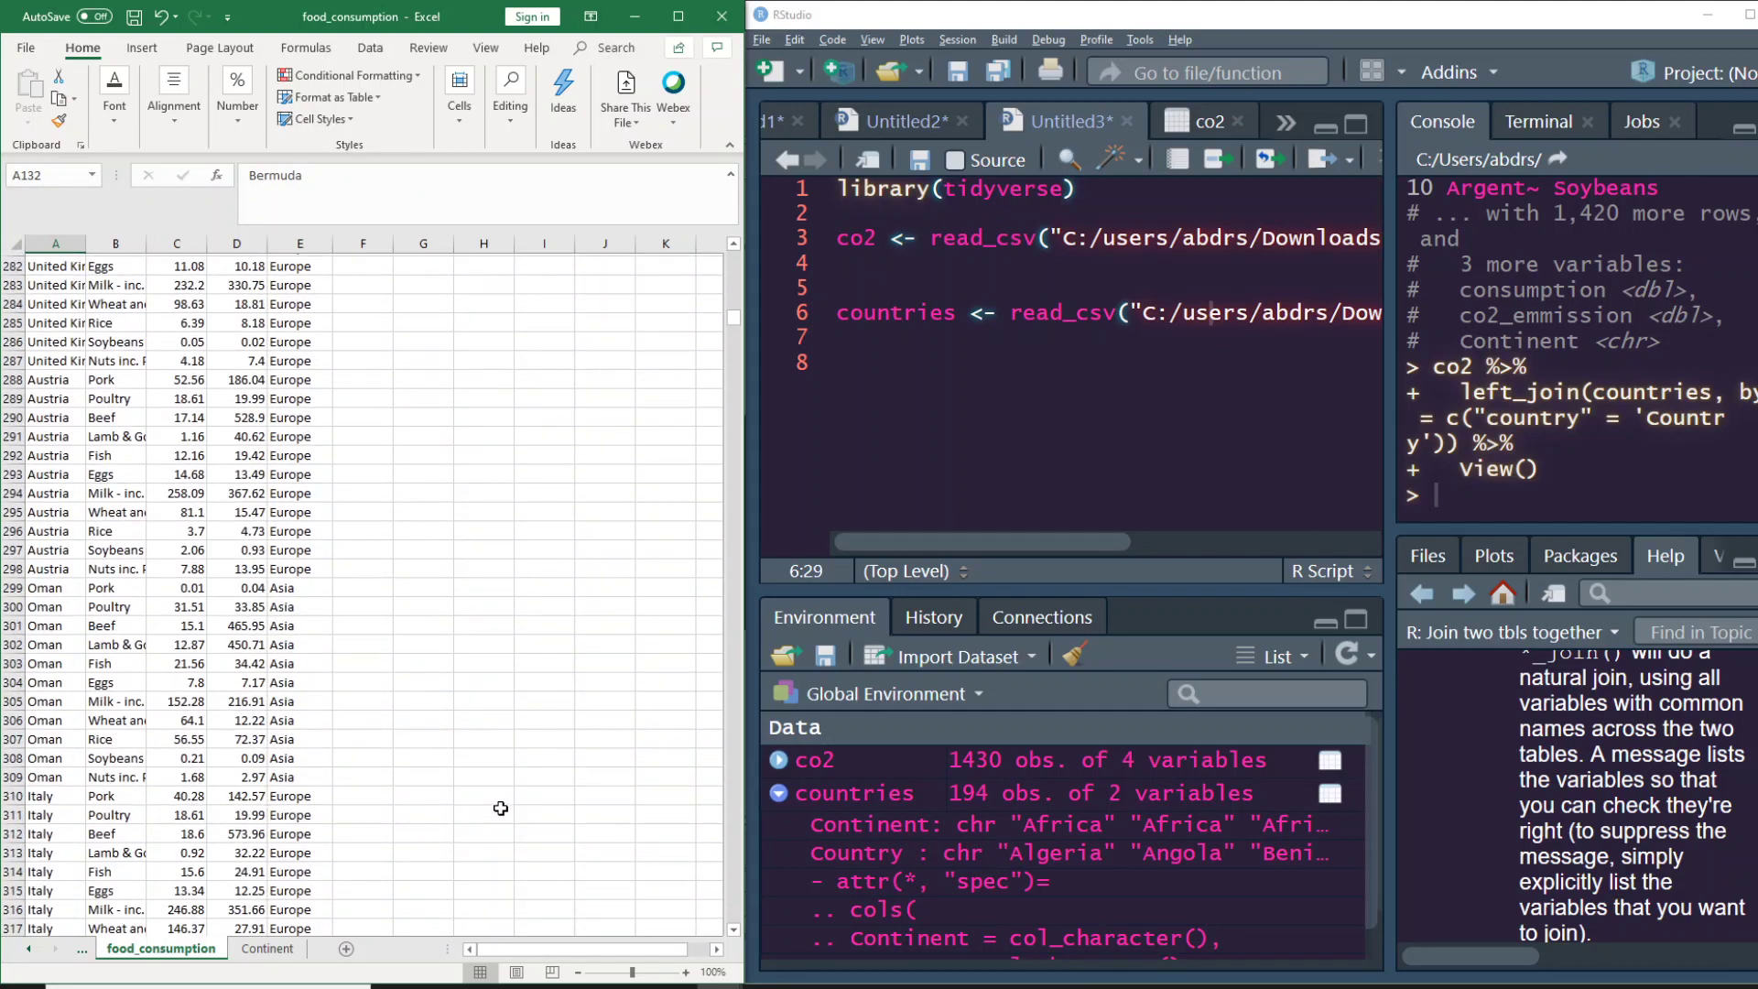
scroll(501, 808, "up", 20)
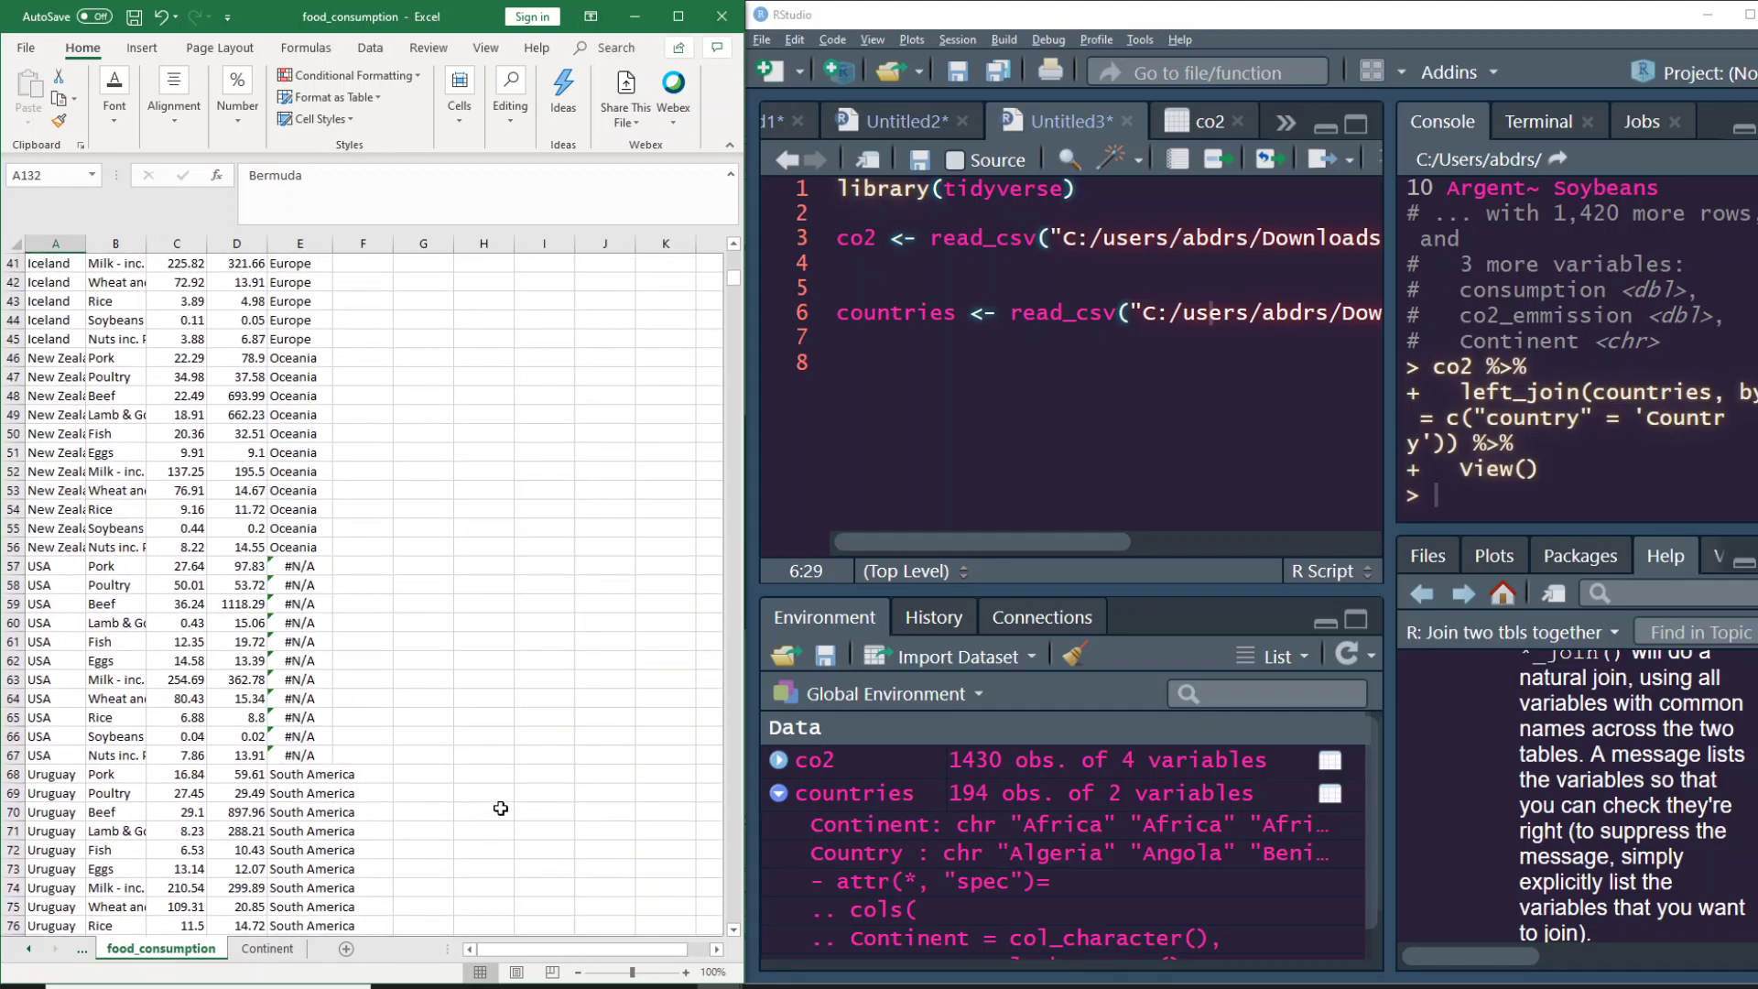
scroll(501, 809, "up", 13)
left_click(268, 950)
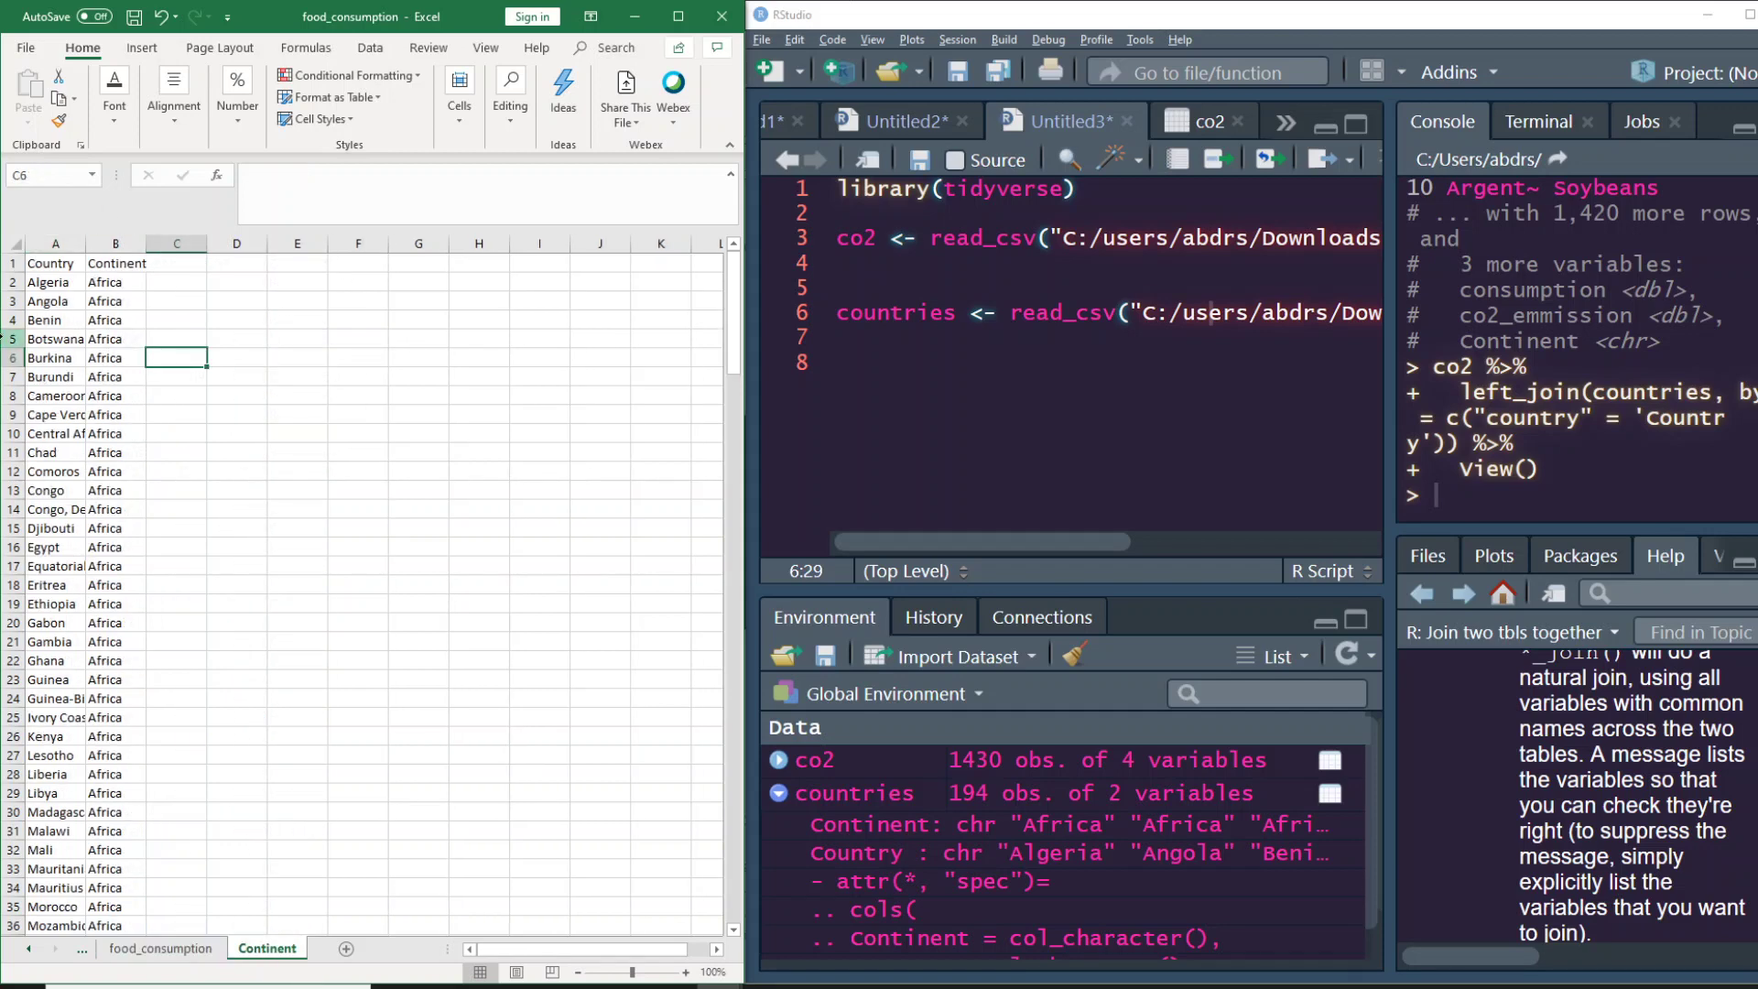
left_click(160, 948)
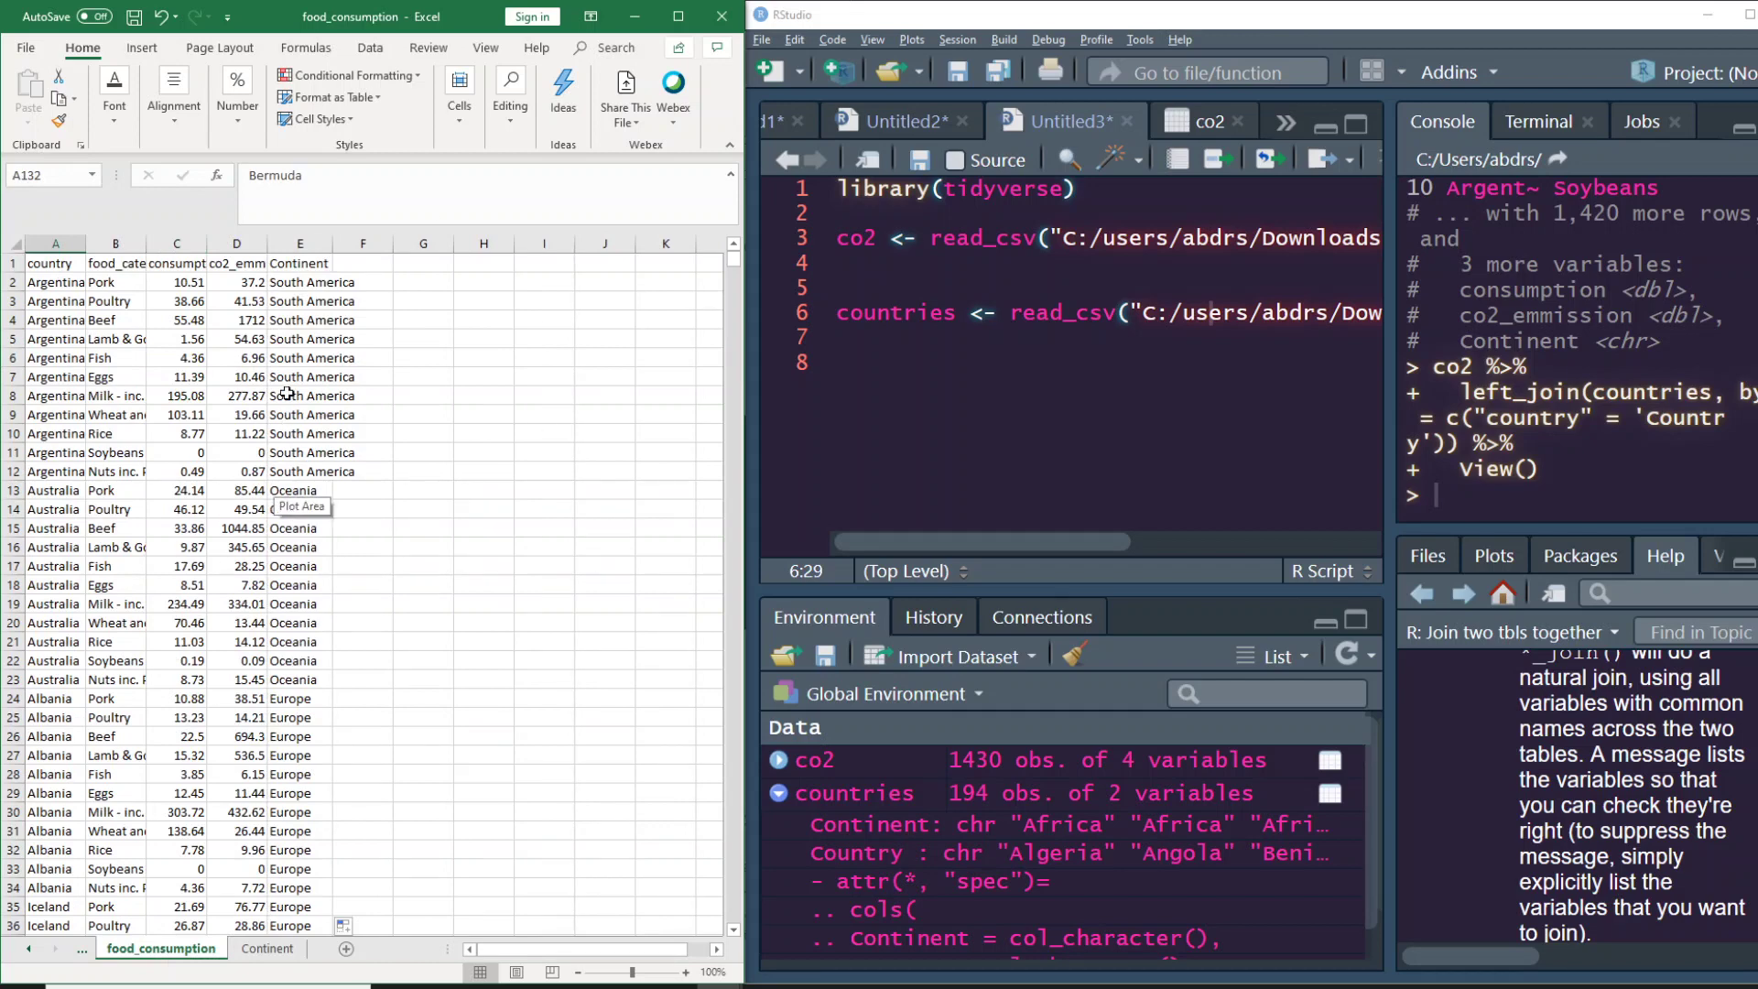
In RStudio, clear the console and widen the script editor pane
key("alt+Tab")
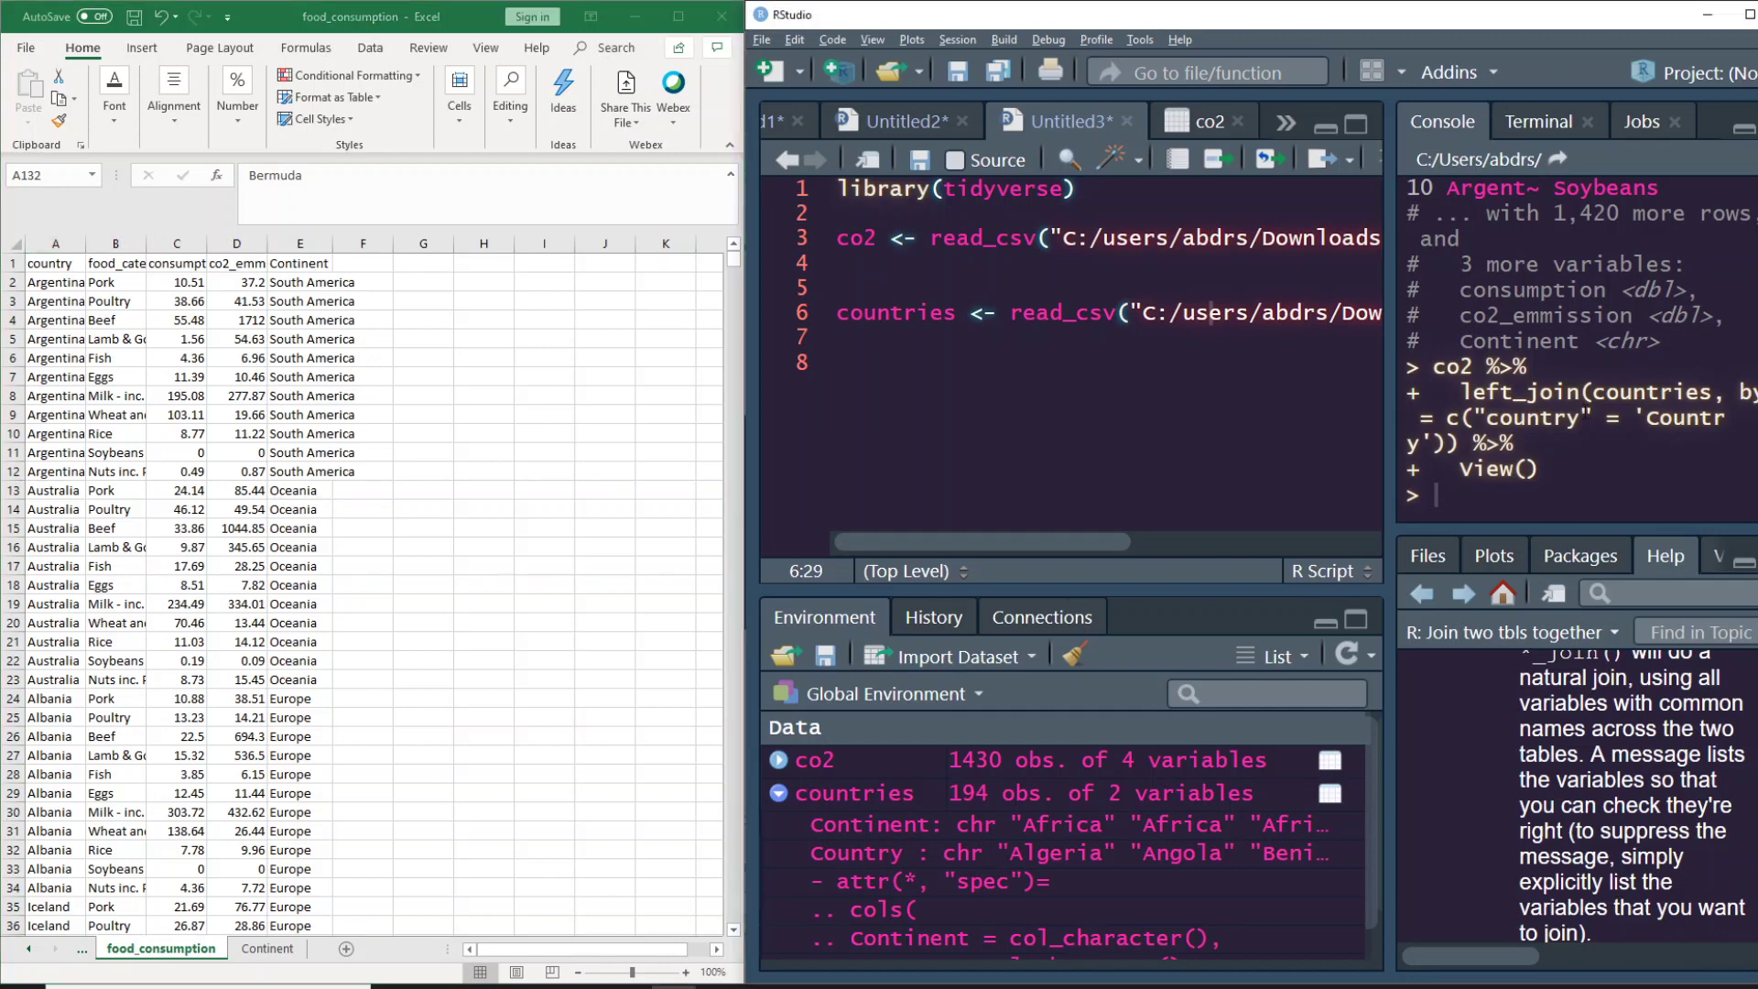
key("ctrl+l")
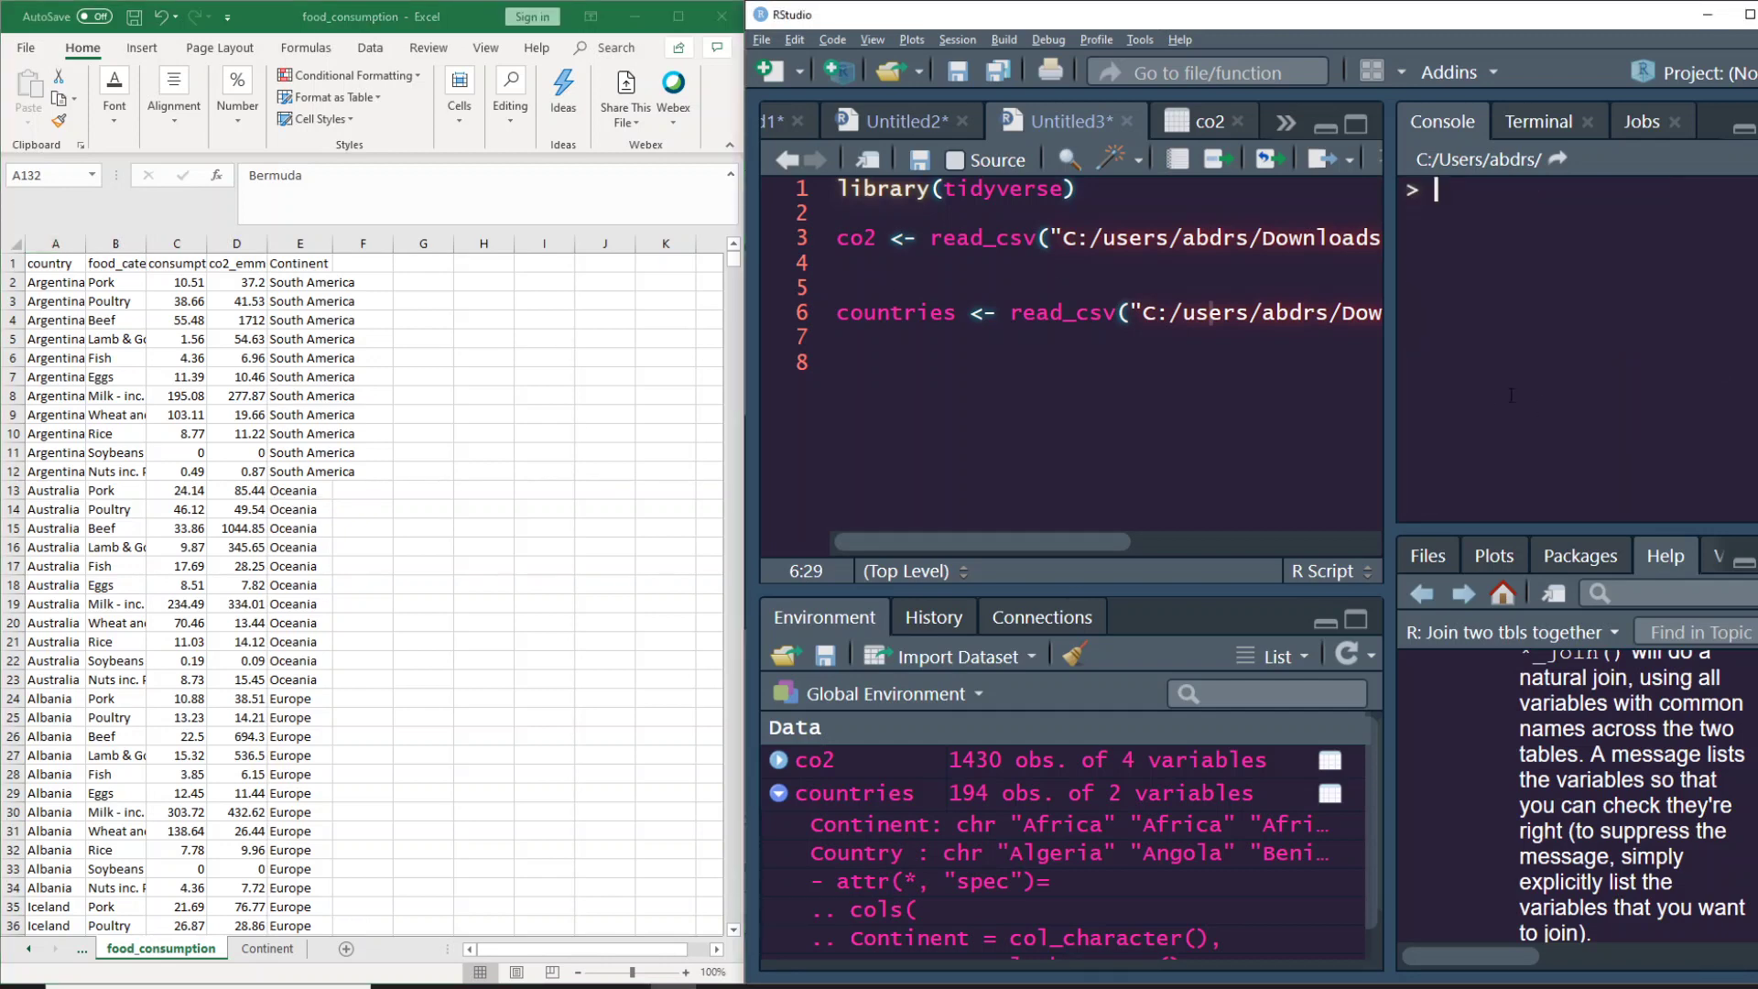
left_click_drag(1390, 414, 1753, 414)
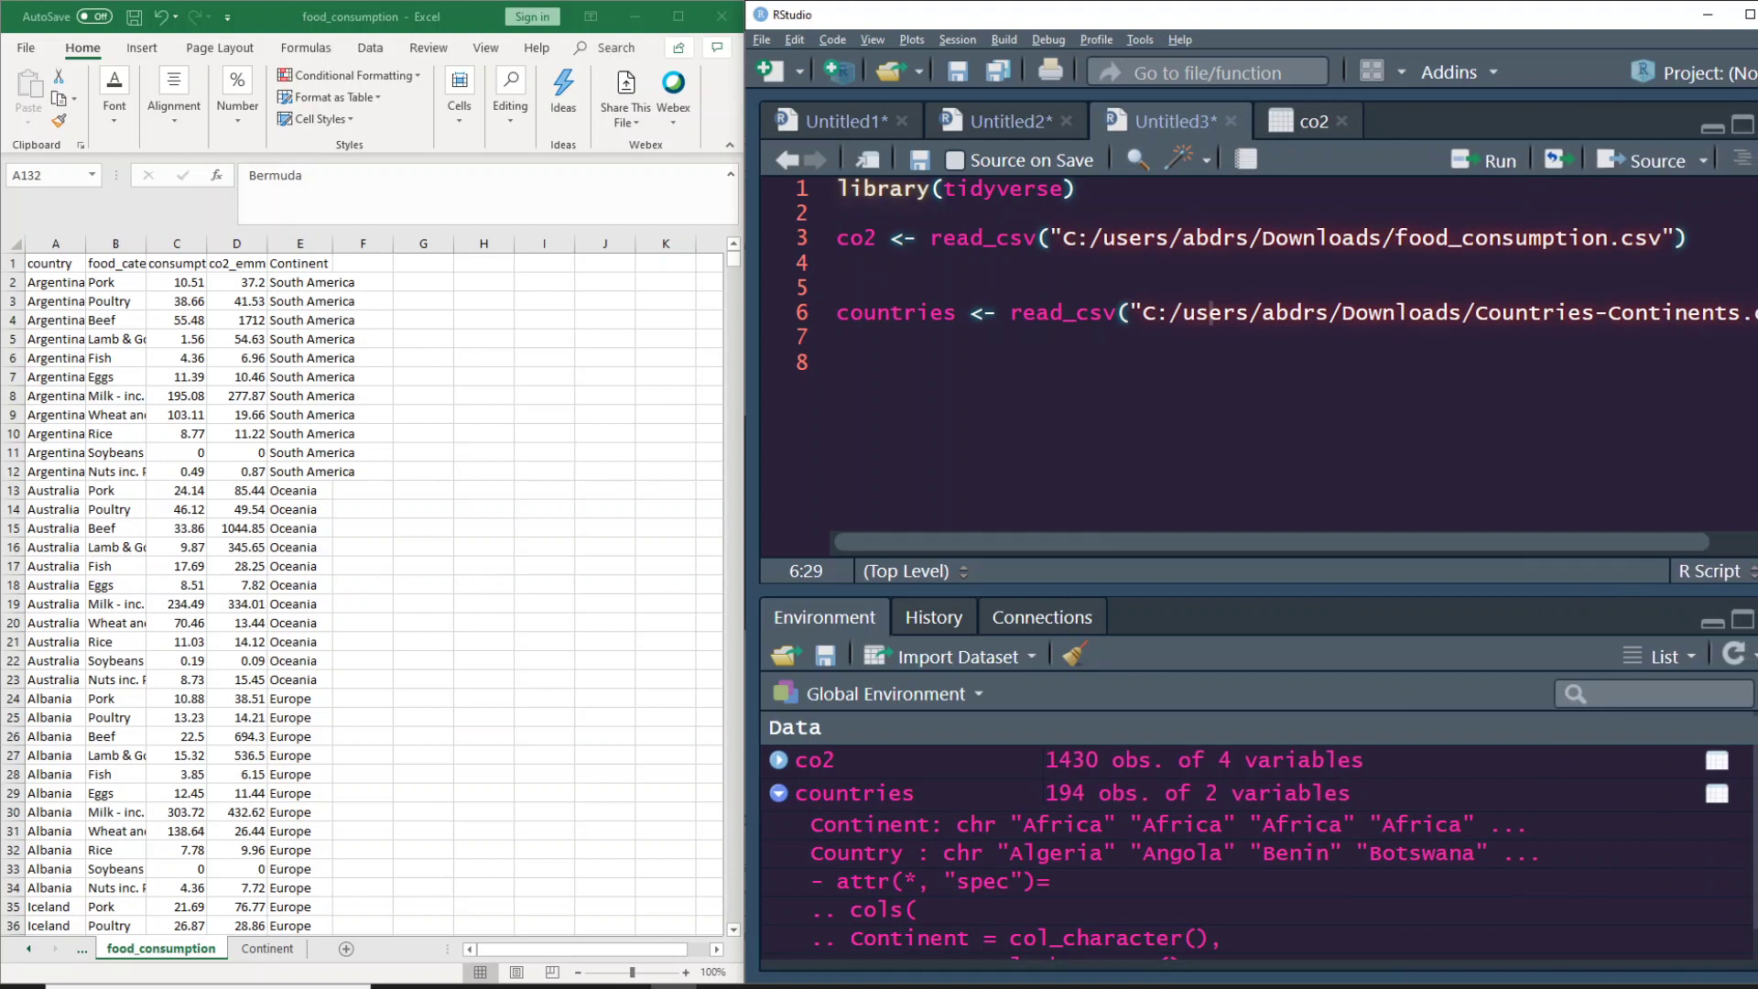
Add the comment '# library tidyverse for data manipulation and plot' above library(tidyverse)
left_click(1195, 195)
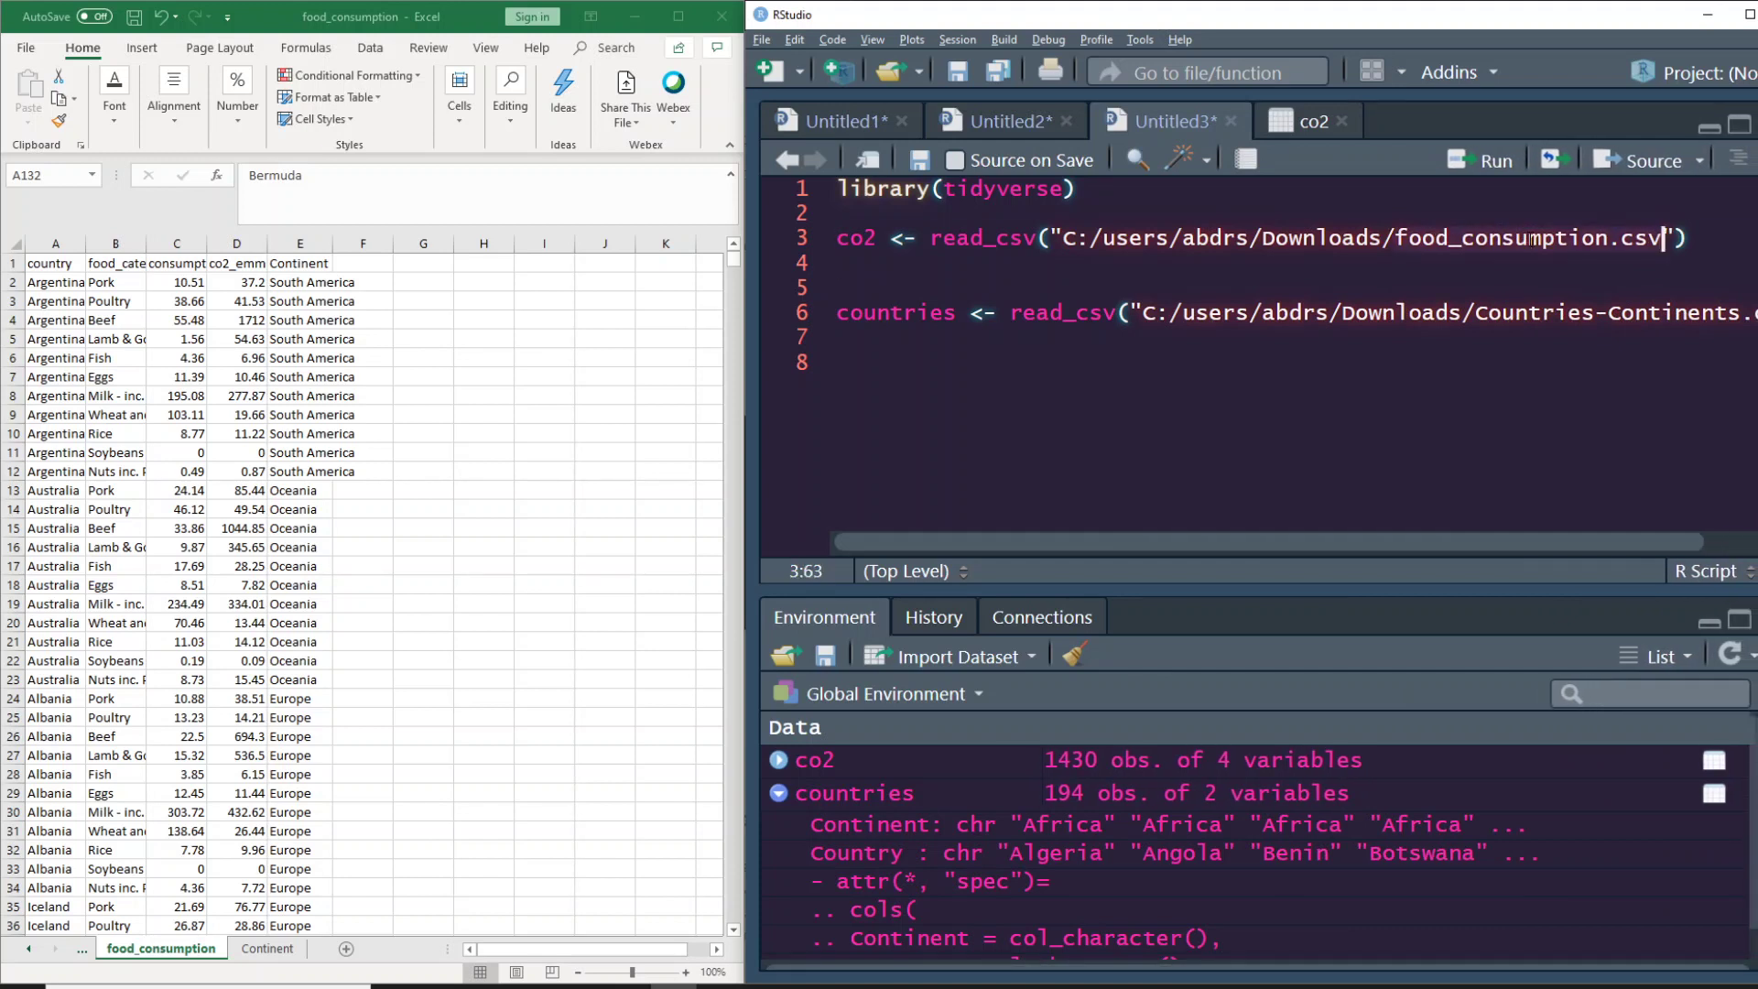
key("Return")
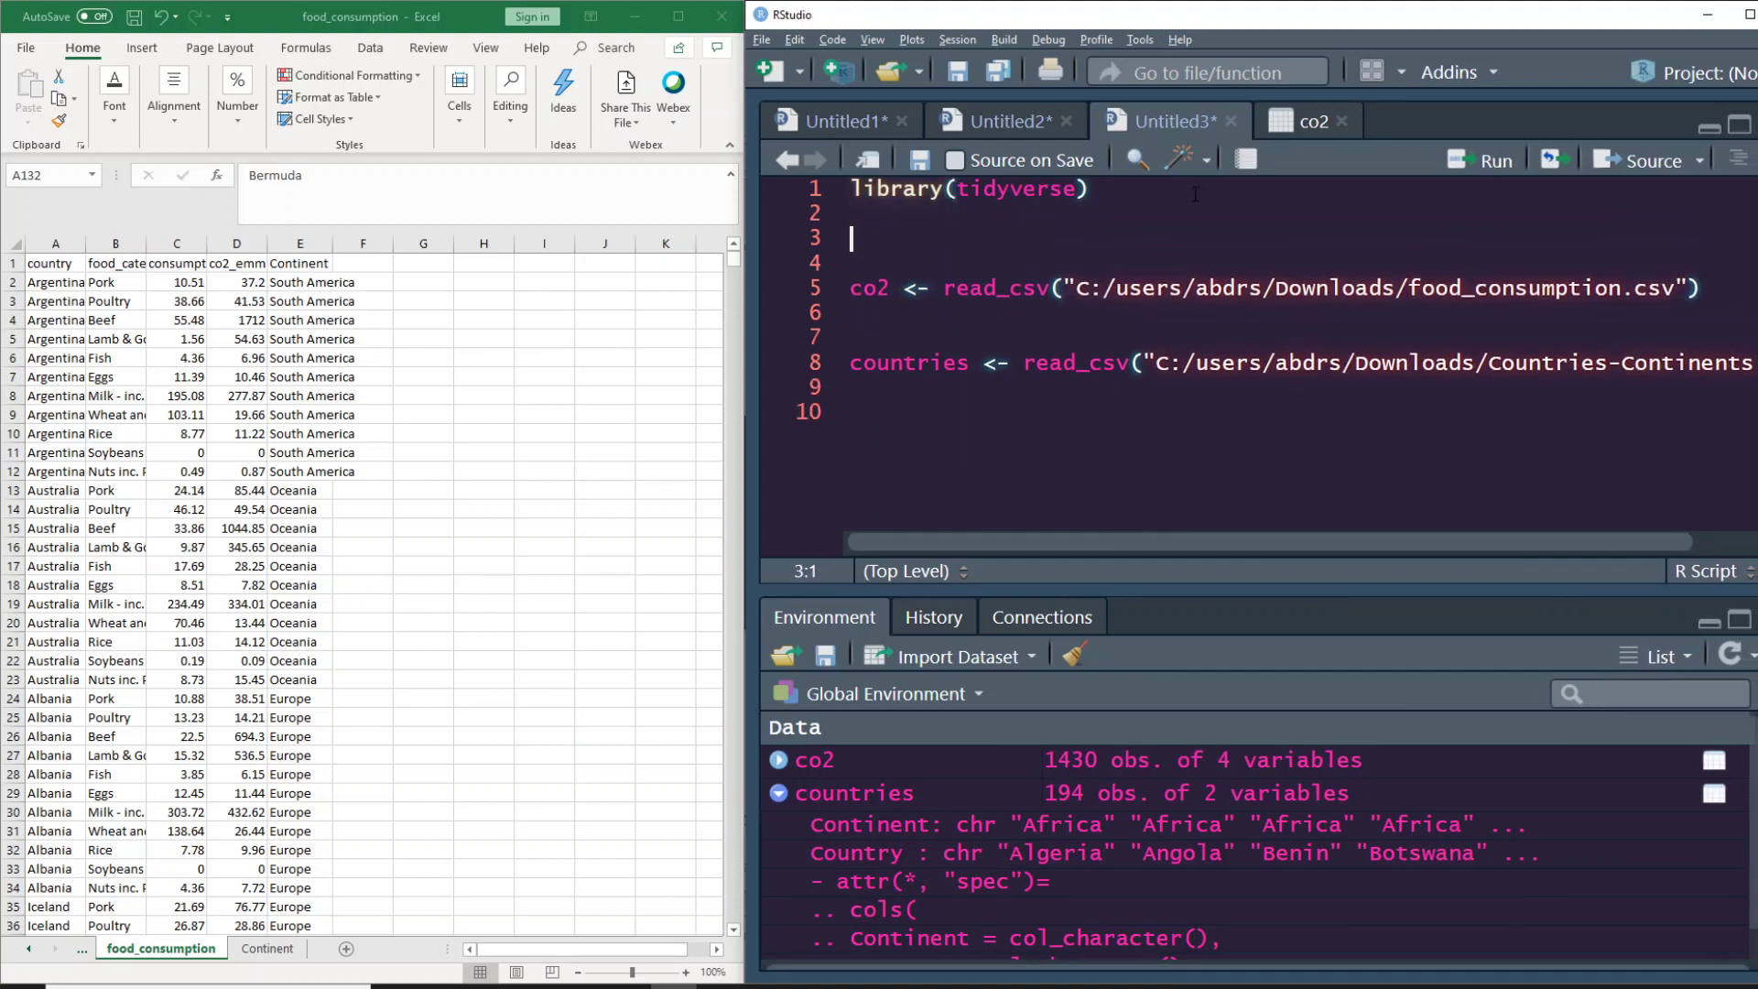
key("Up")
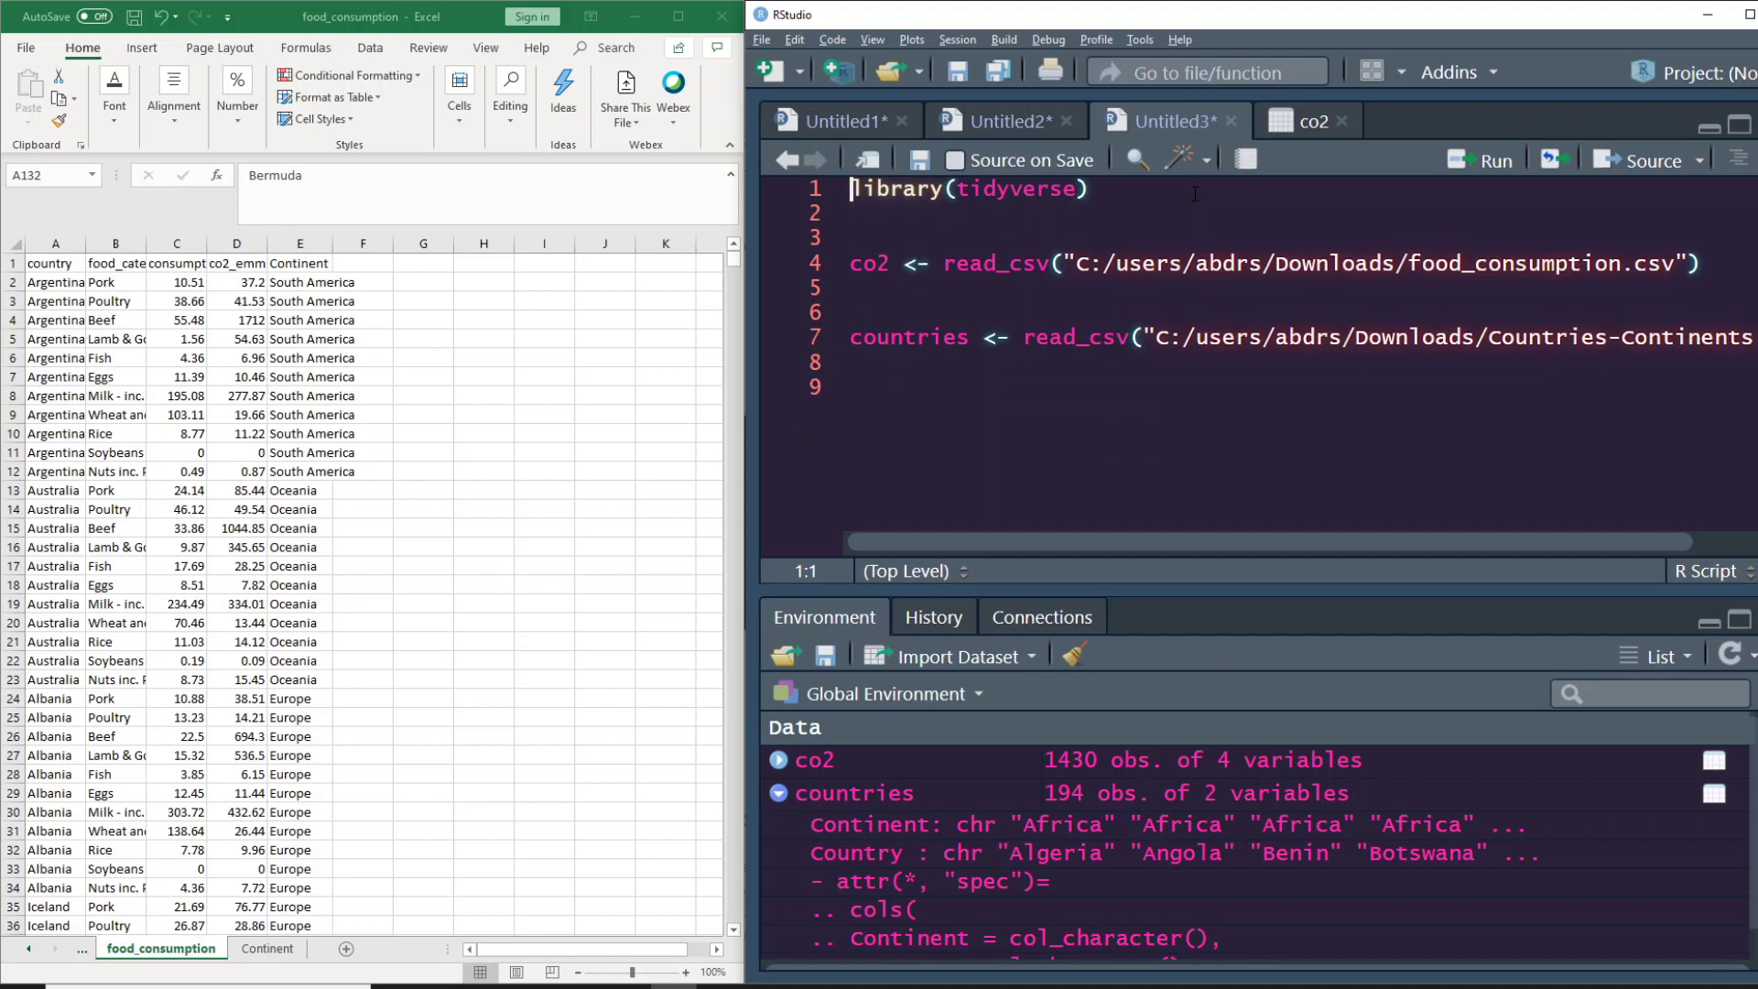
key("Return")
key("Return")
key("Up")
key("Up")
type("# li")
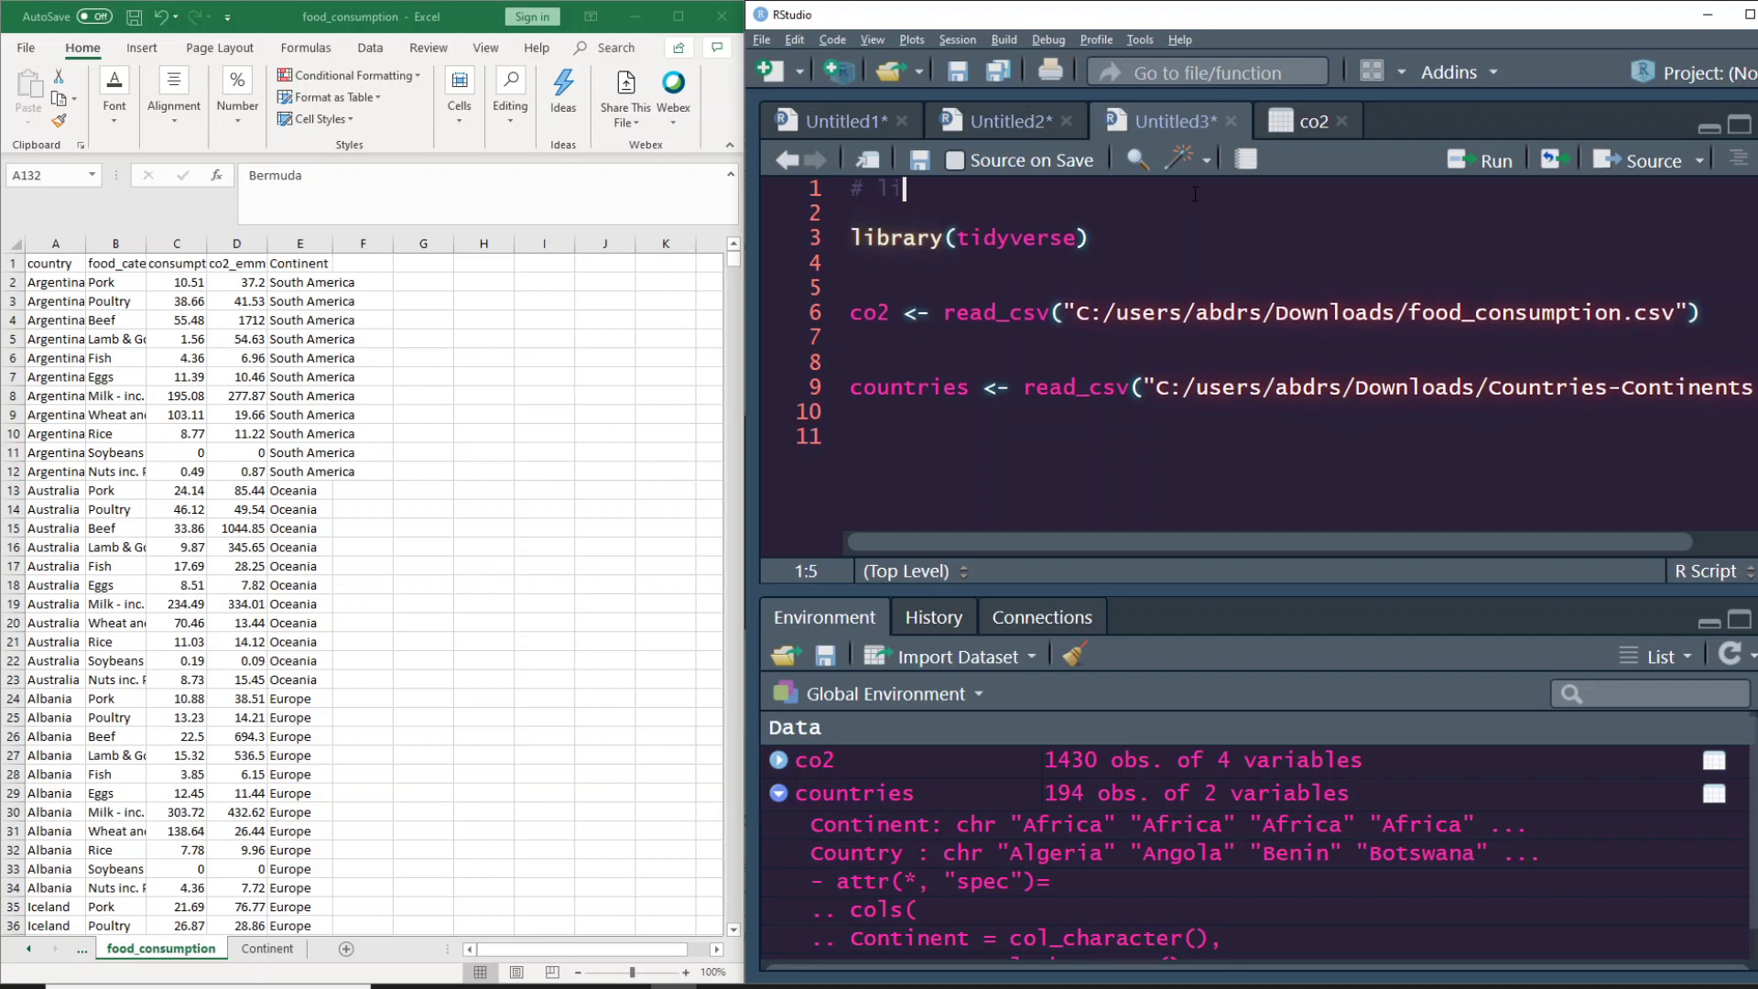
type("brary tidyverse for data ")
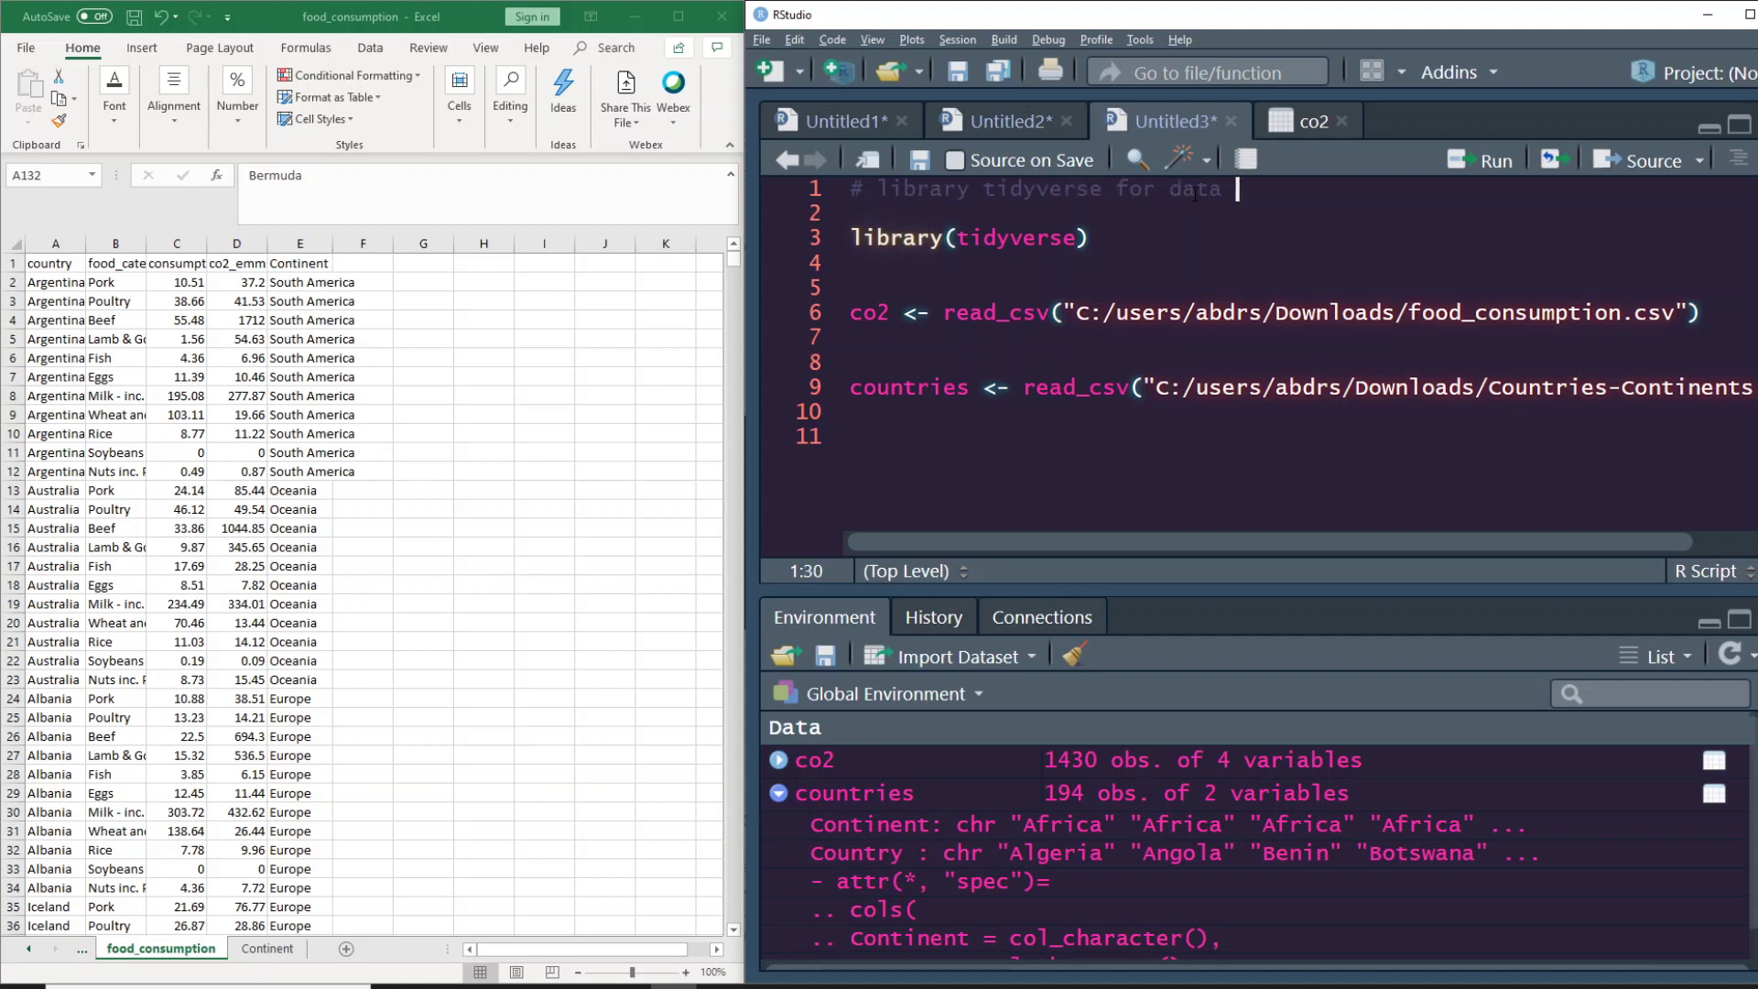
type("manipulation and plot")
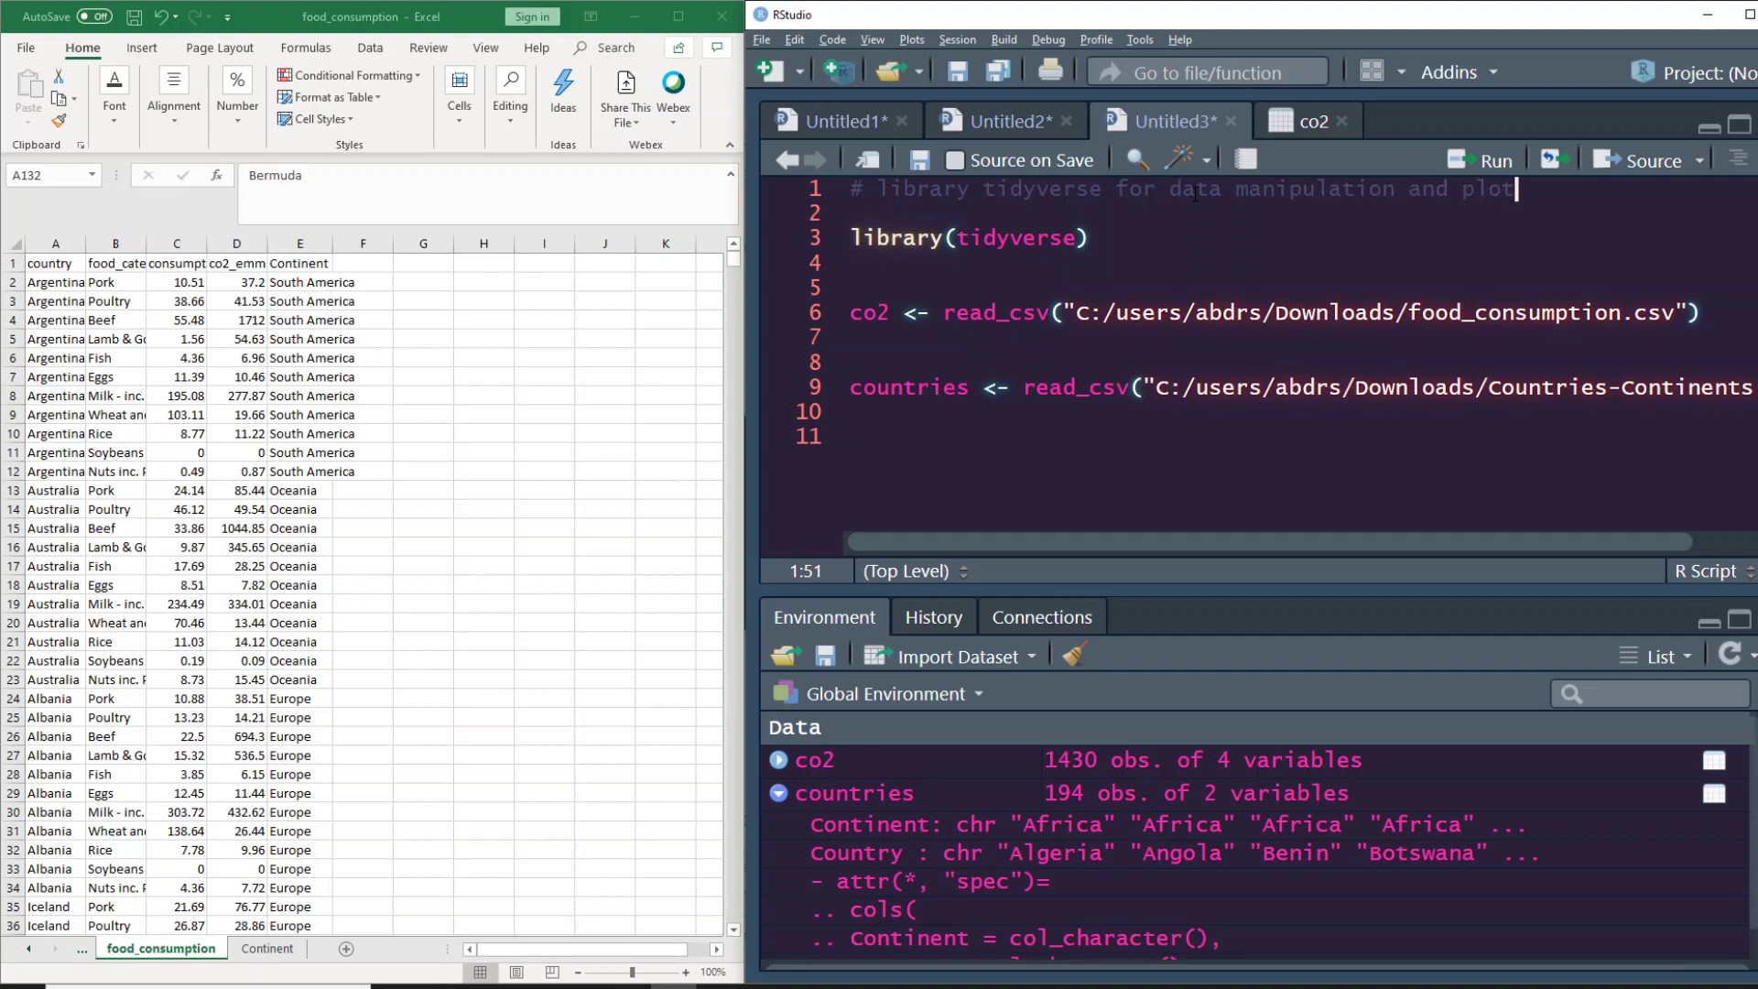
Add the comment '# reading input dataset' above the read_csv lines
key("Down")
key("Down")
key("Down")
key("Return")
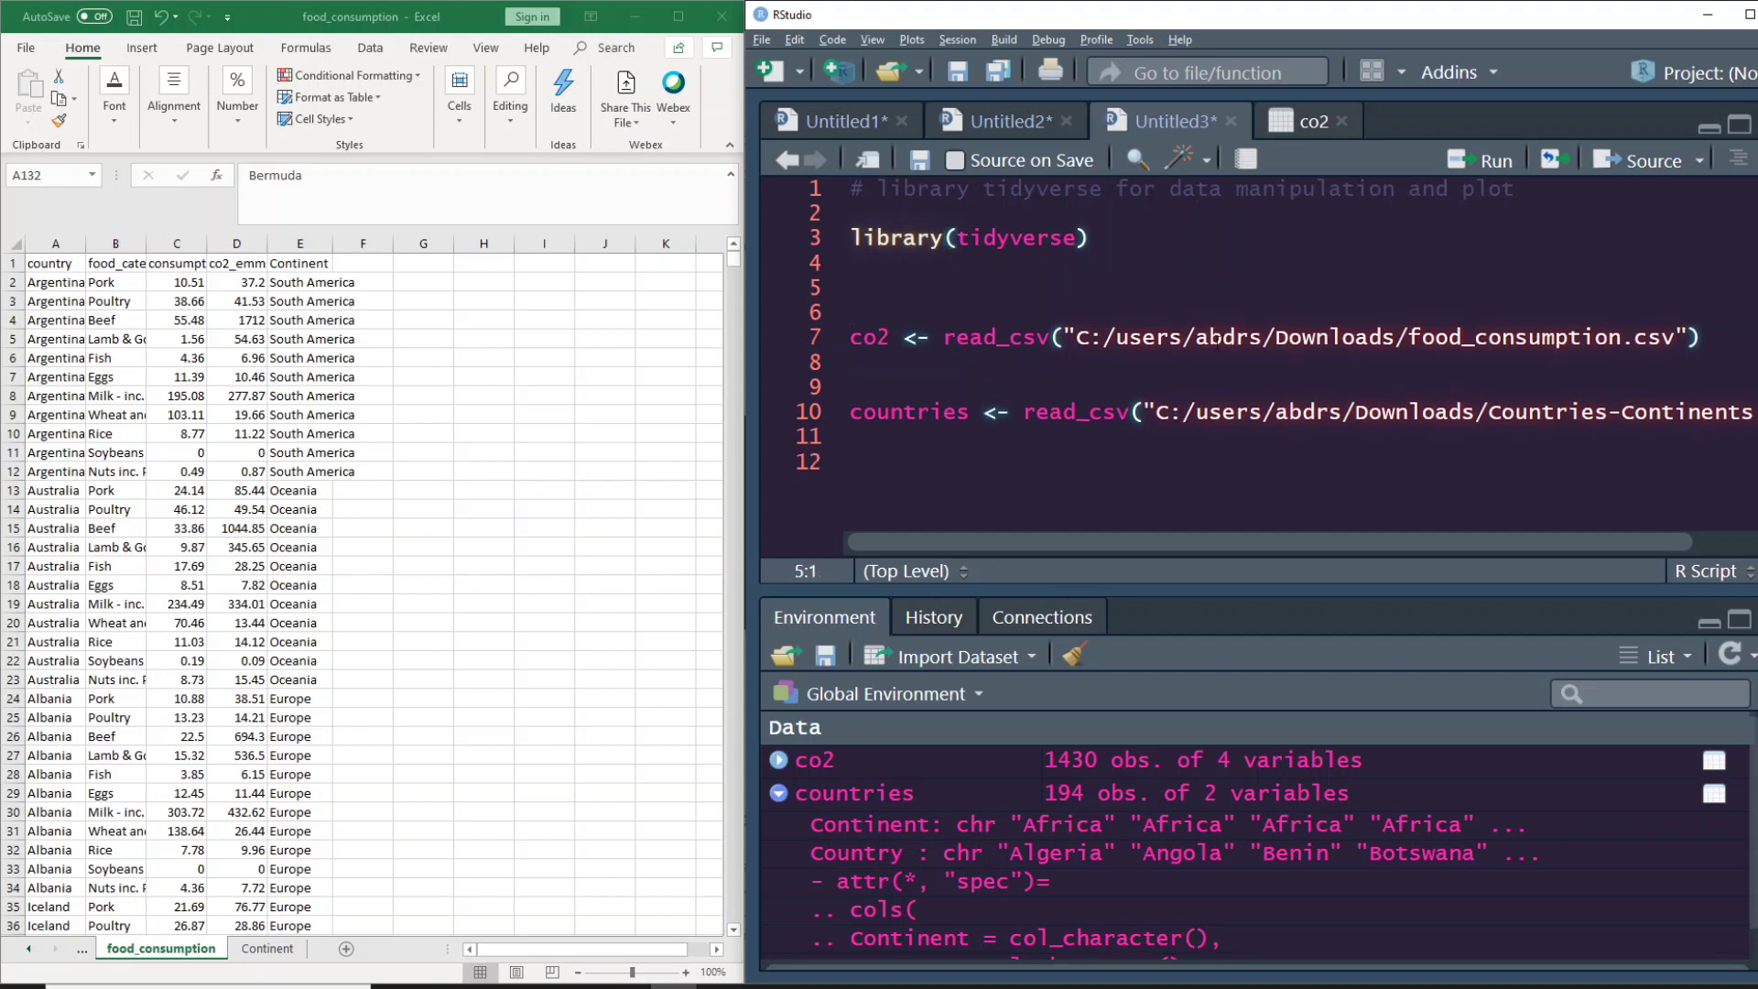
type("# reading t")
key("BackSpace")
type("input dataset")
key("Down")
key("Down")
key("Down")
key("Down")
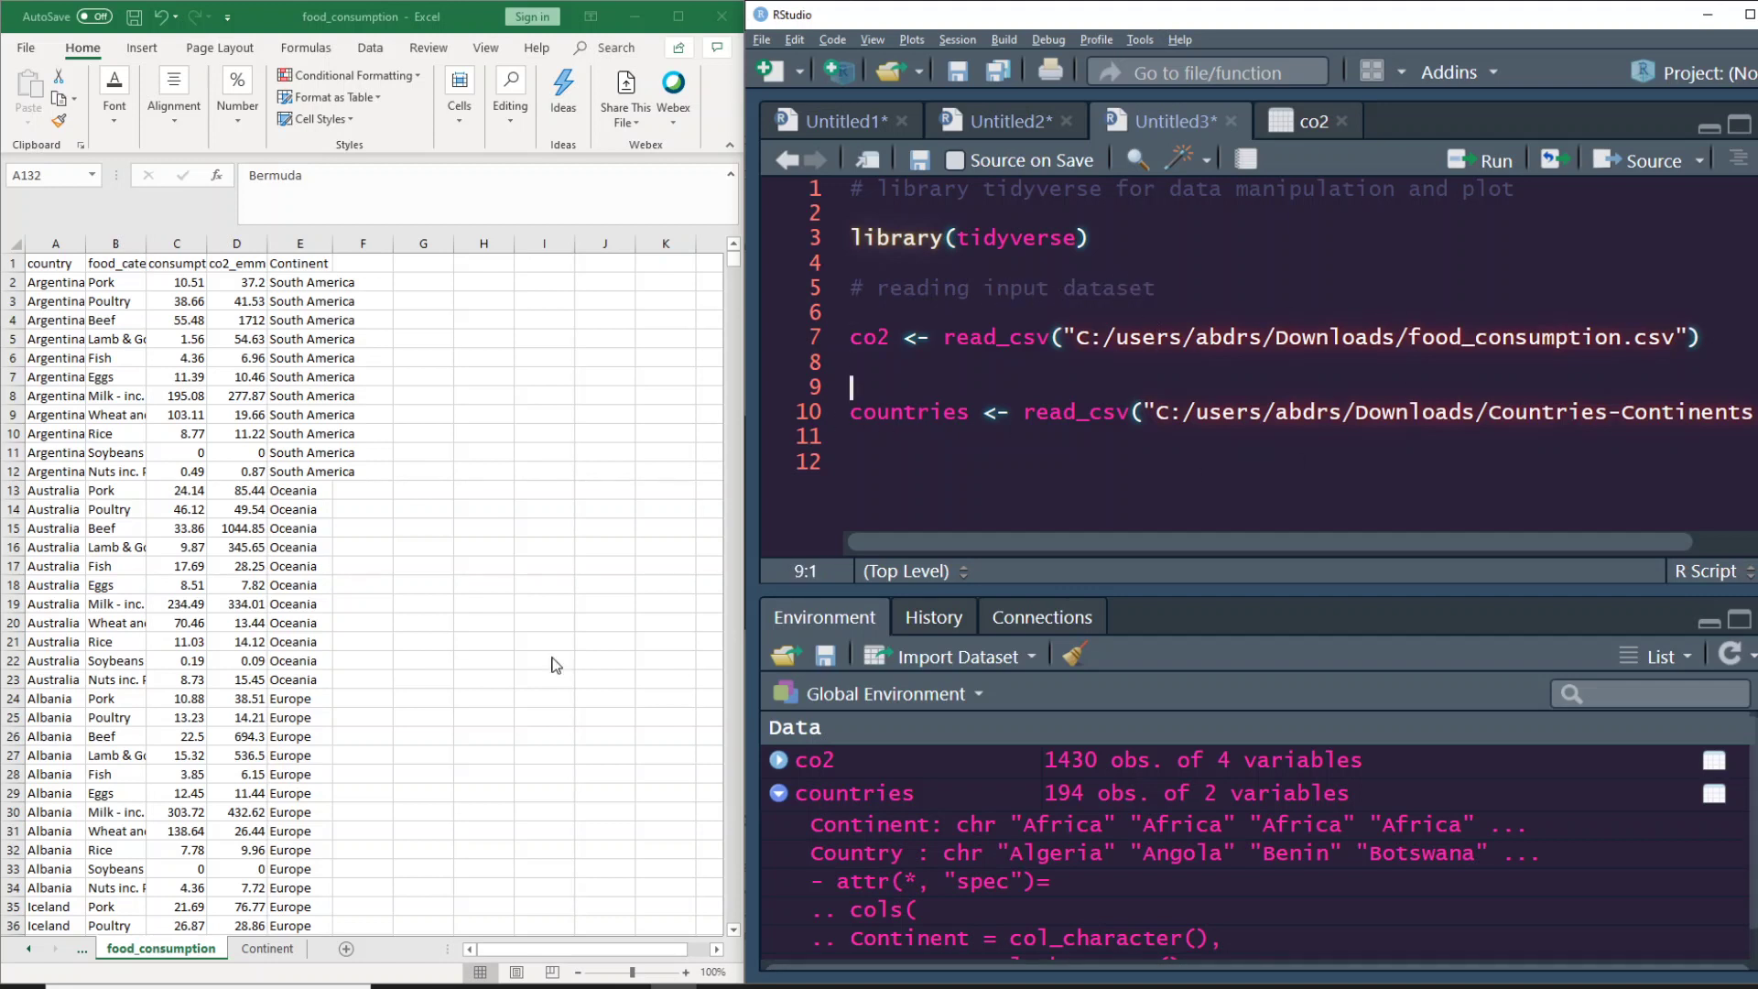
Glance at the Continent sheet, return to food_consumption, and collapse countries in RStudio's Environment
left_click(271, 952)
left_click(274, 952)
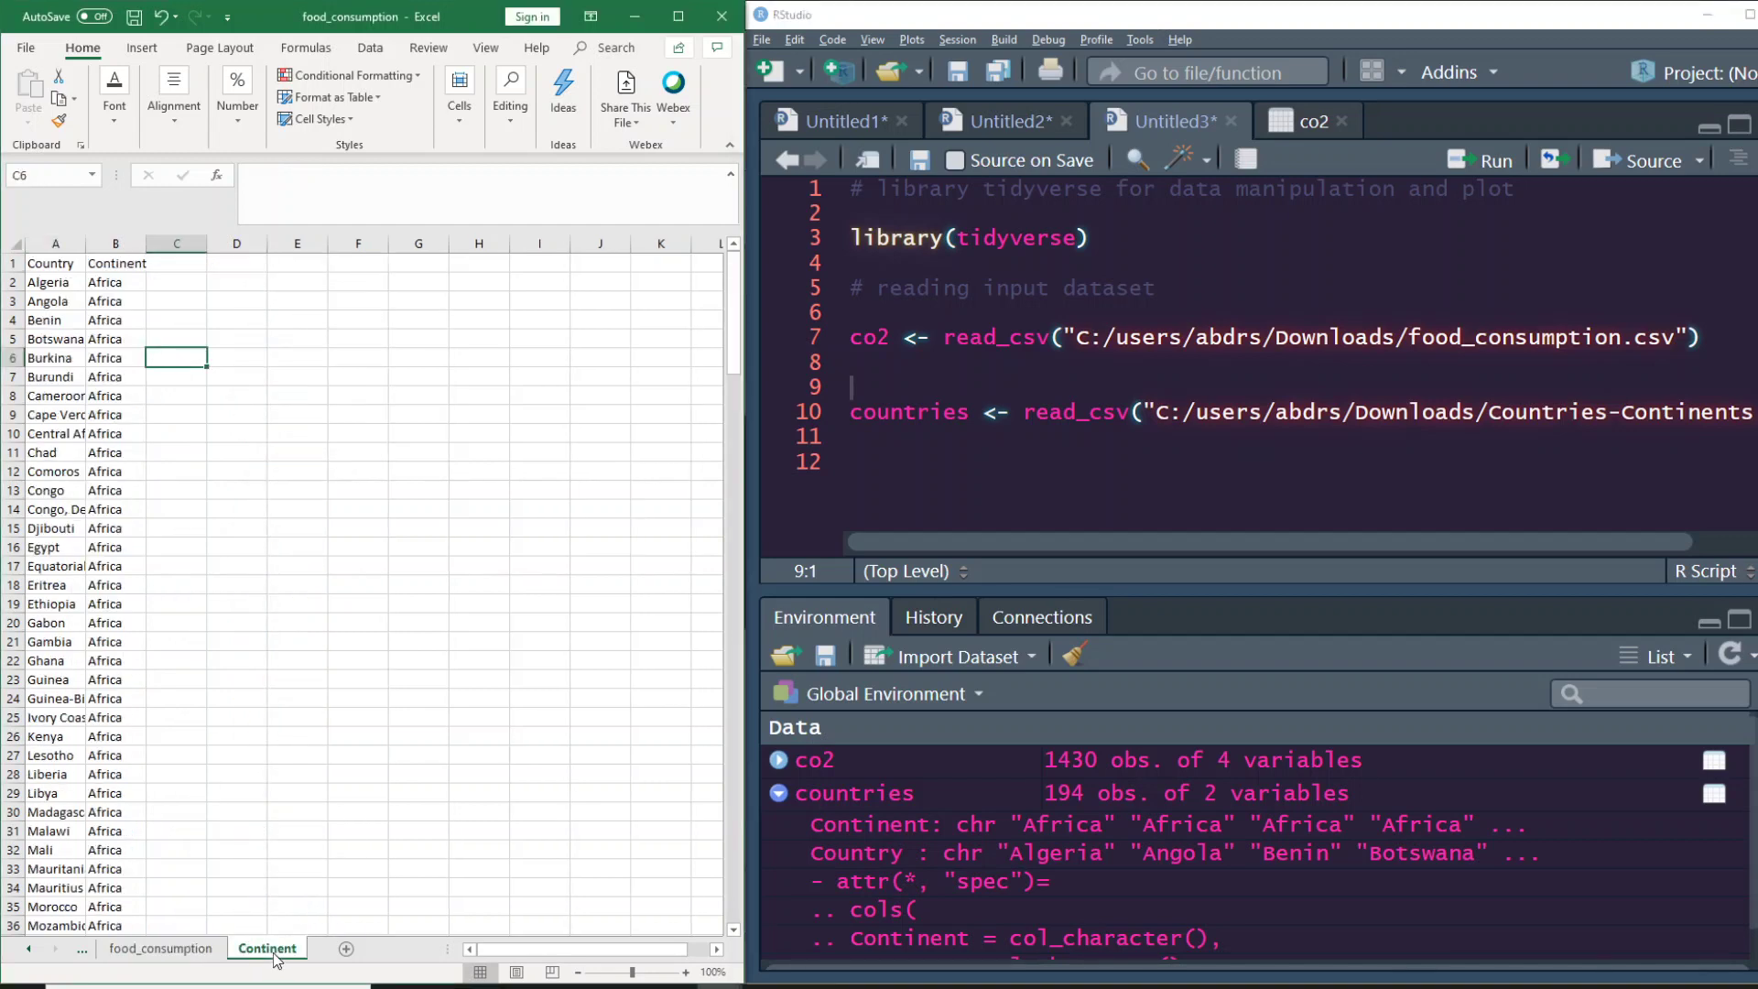
left_click(162, 949)
left_click(779, 793)
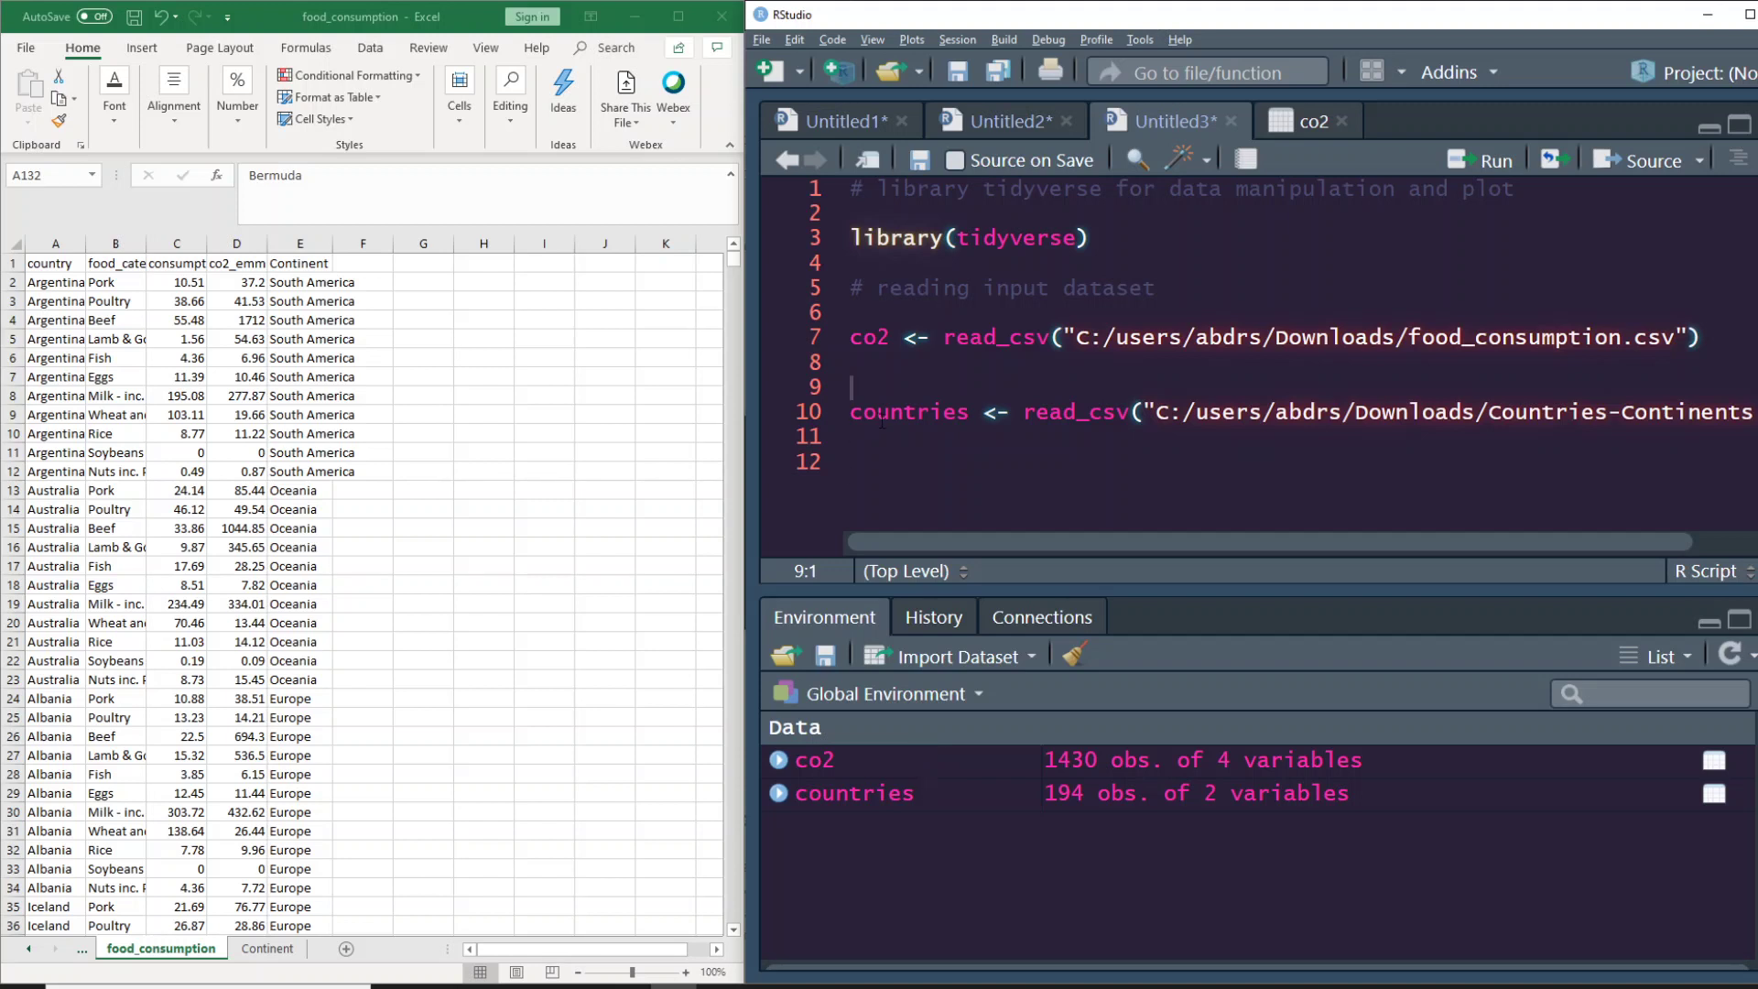
left_click(1008, 220)
double_click(1016, 240)
left_click_drag(1428, 240, 1429, 264)
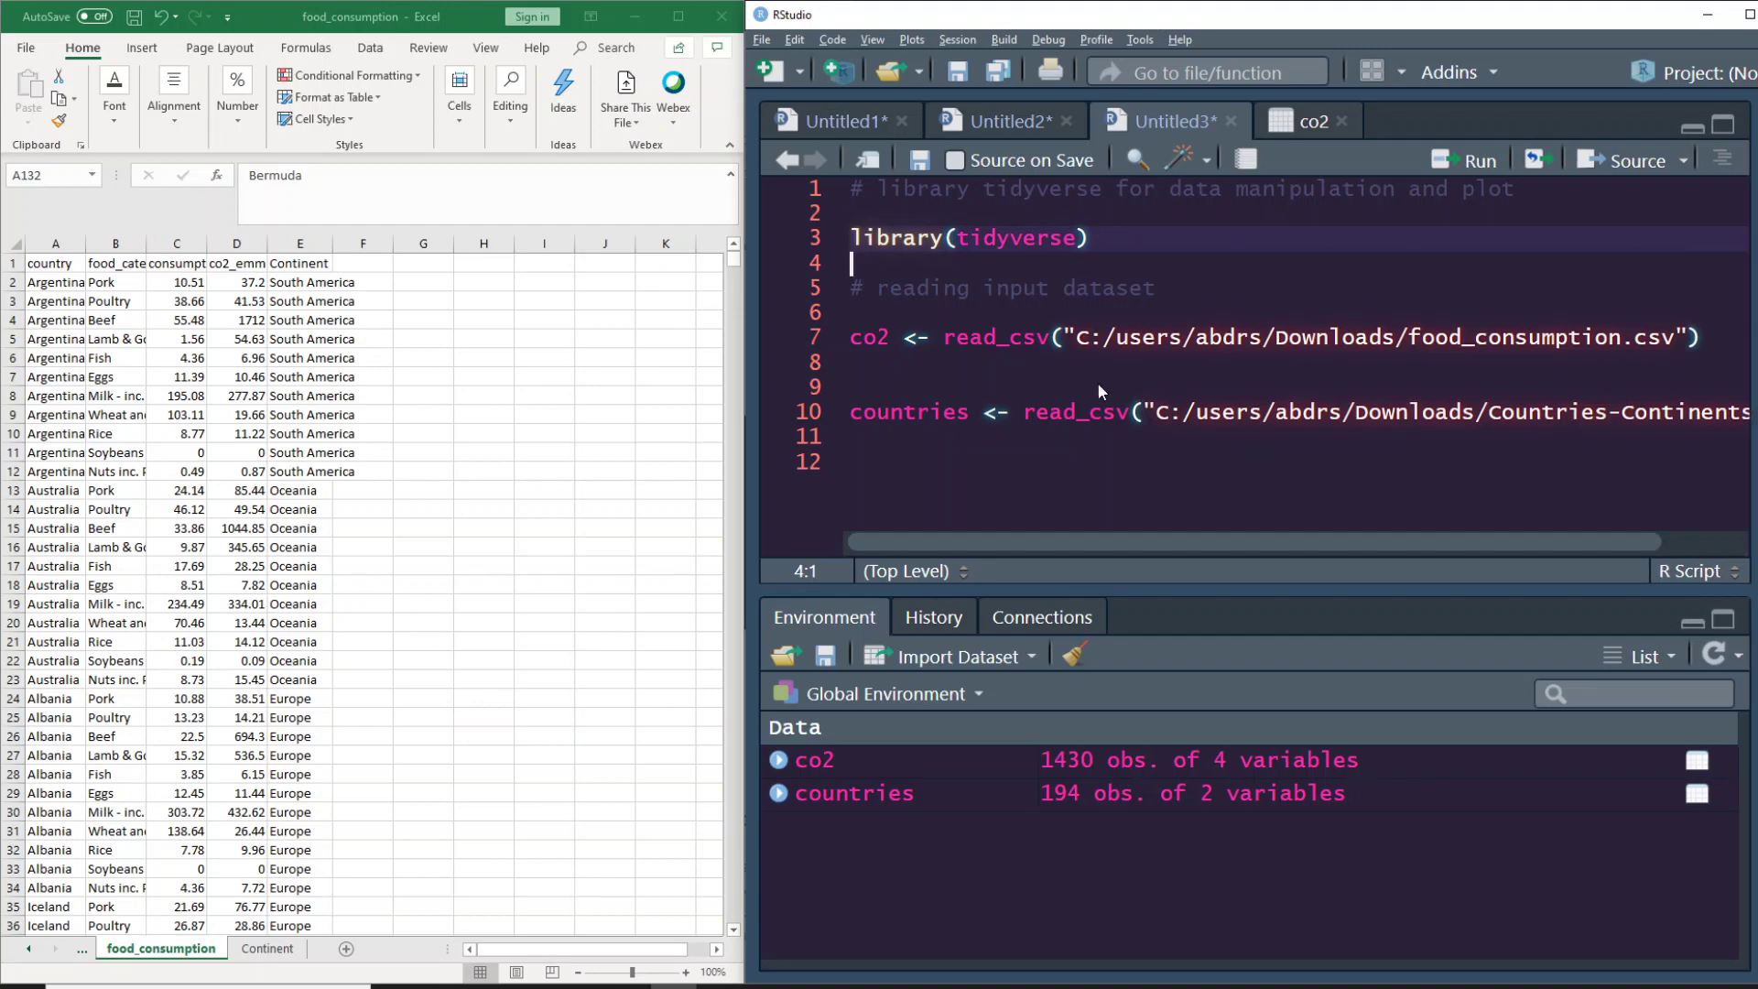
key("ctrl+2")
type("onst")
key("BackSpace")
key("BackSpace")
key("BackSpace")
key("BackSpace")
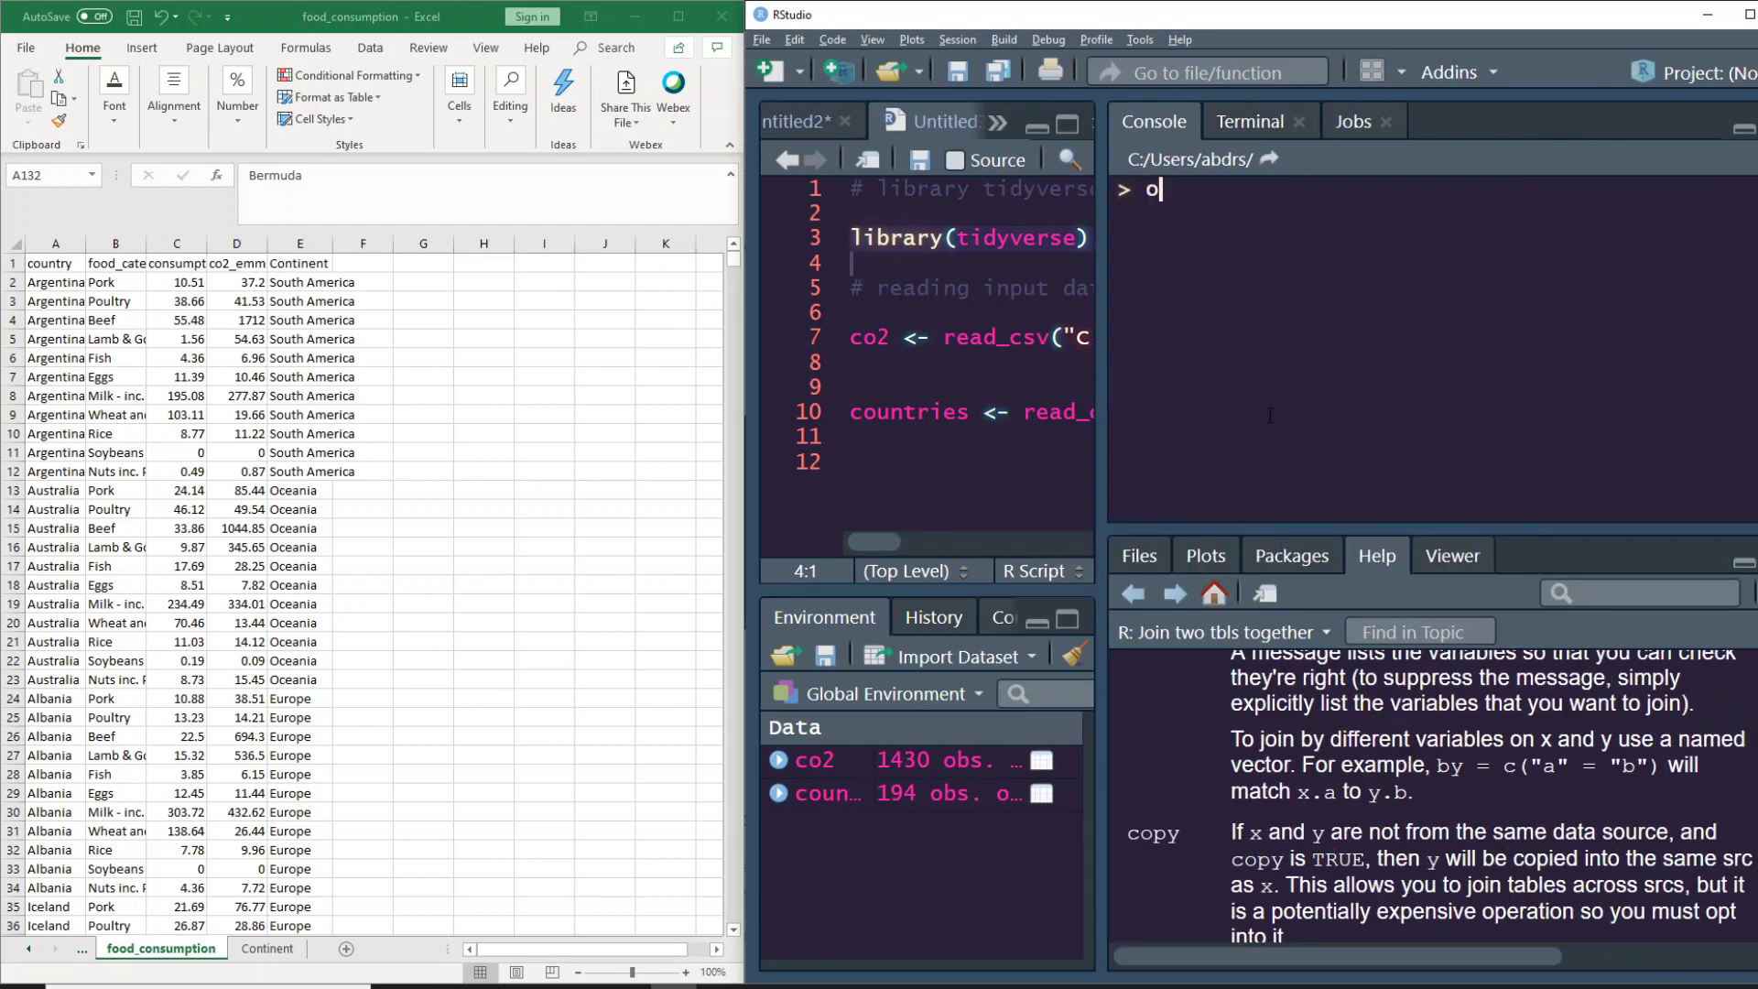
type("install")
key("Tab")
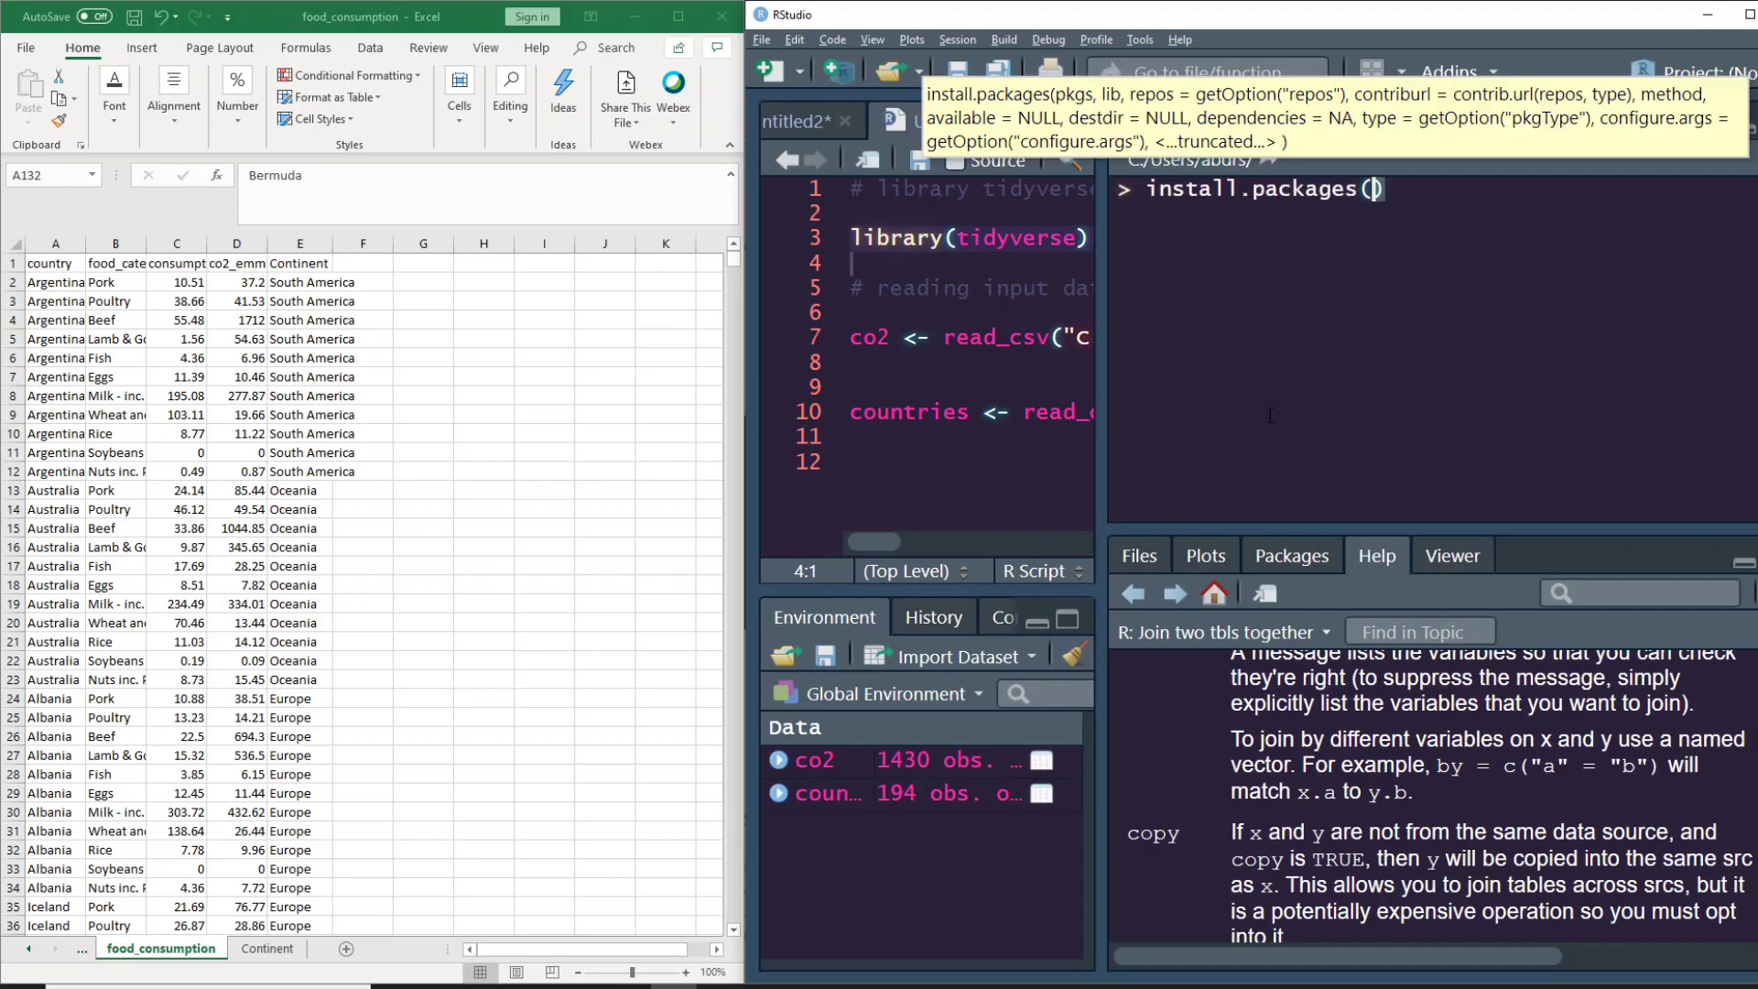
type("\"tidyverse")
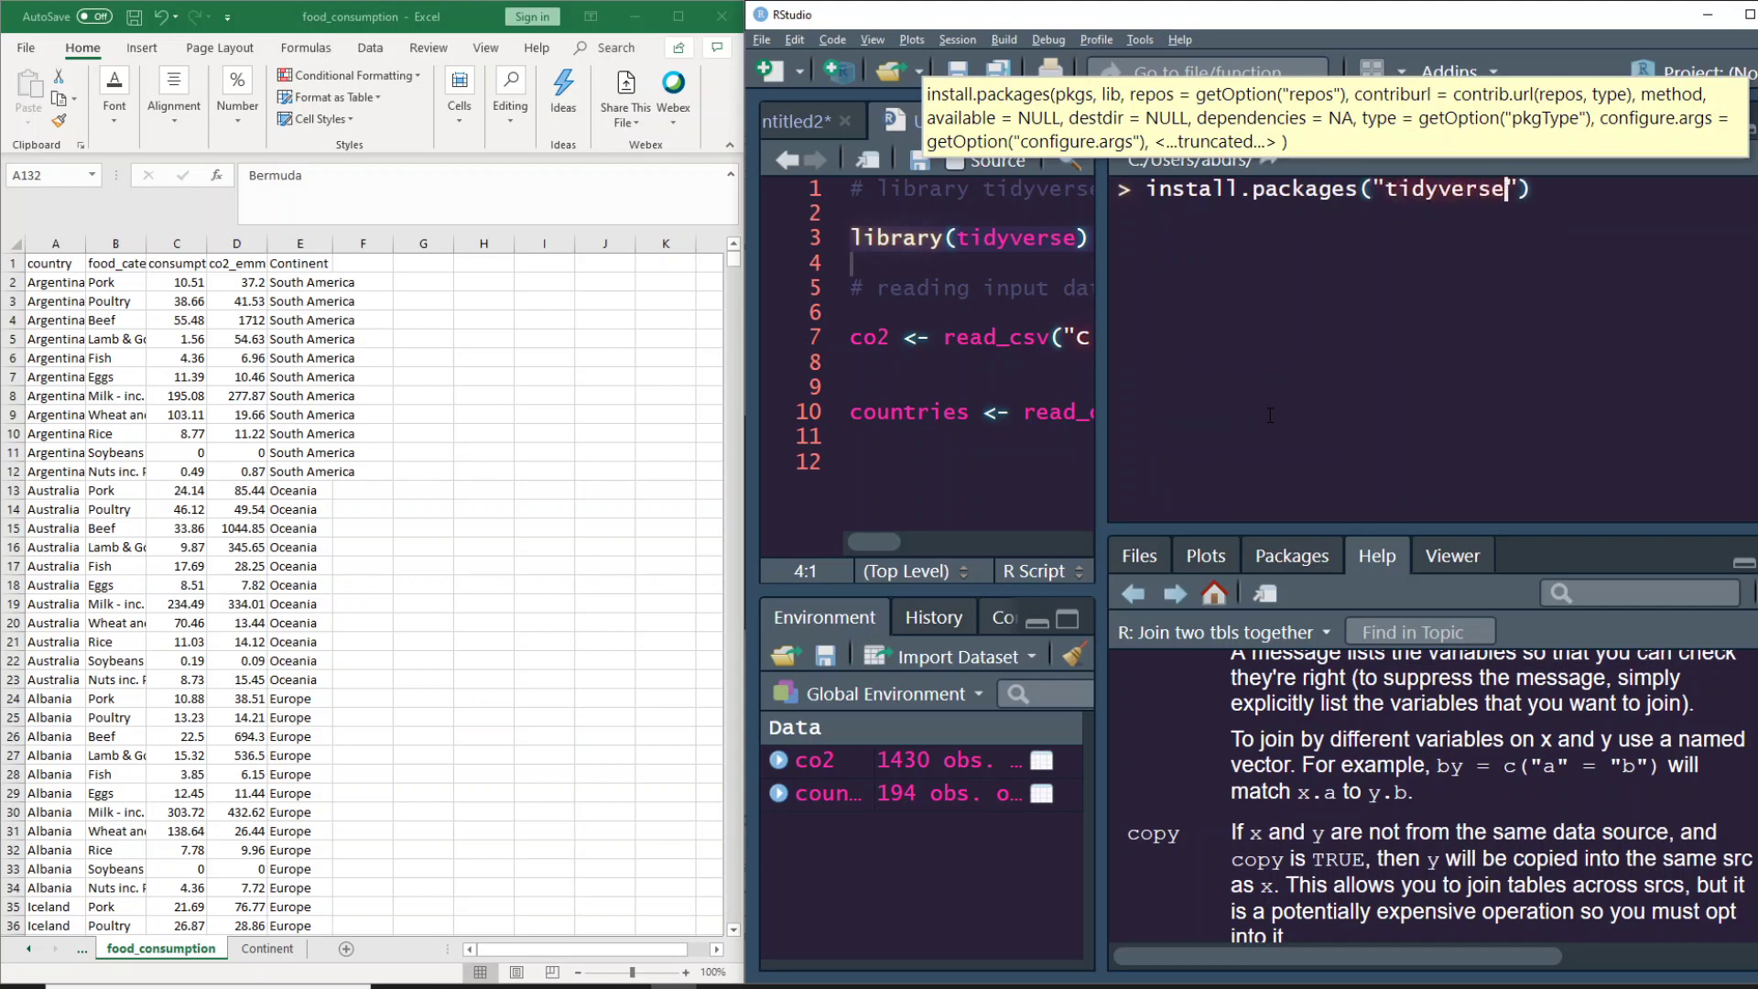
left_click_drag(1106, 414, 1274, 404)
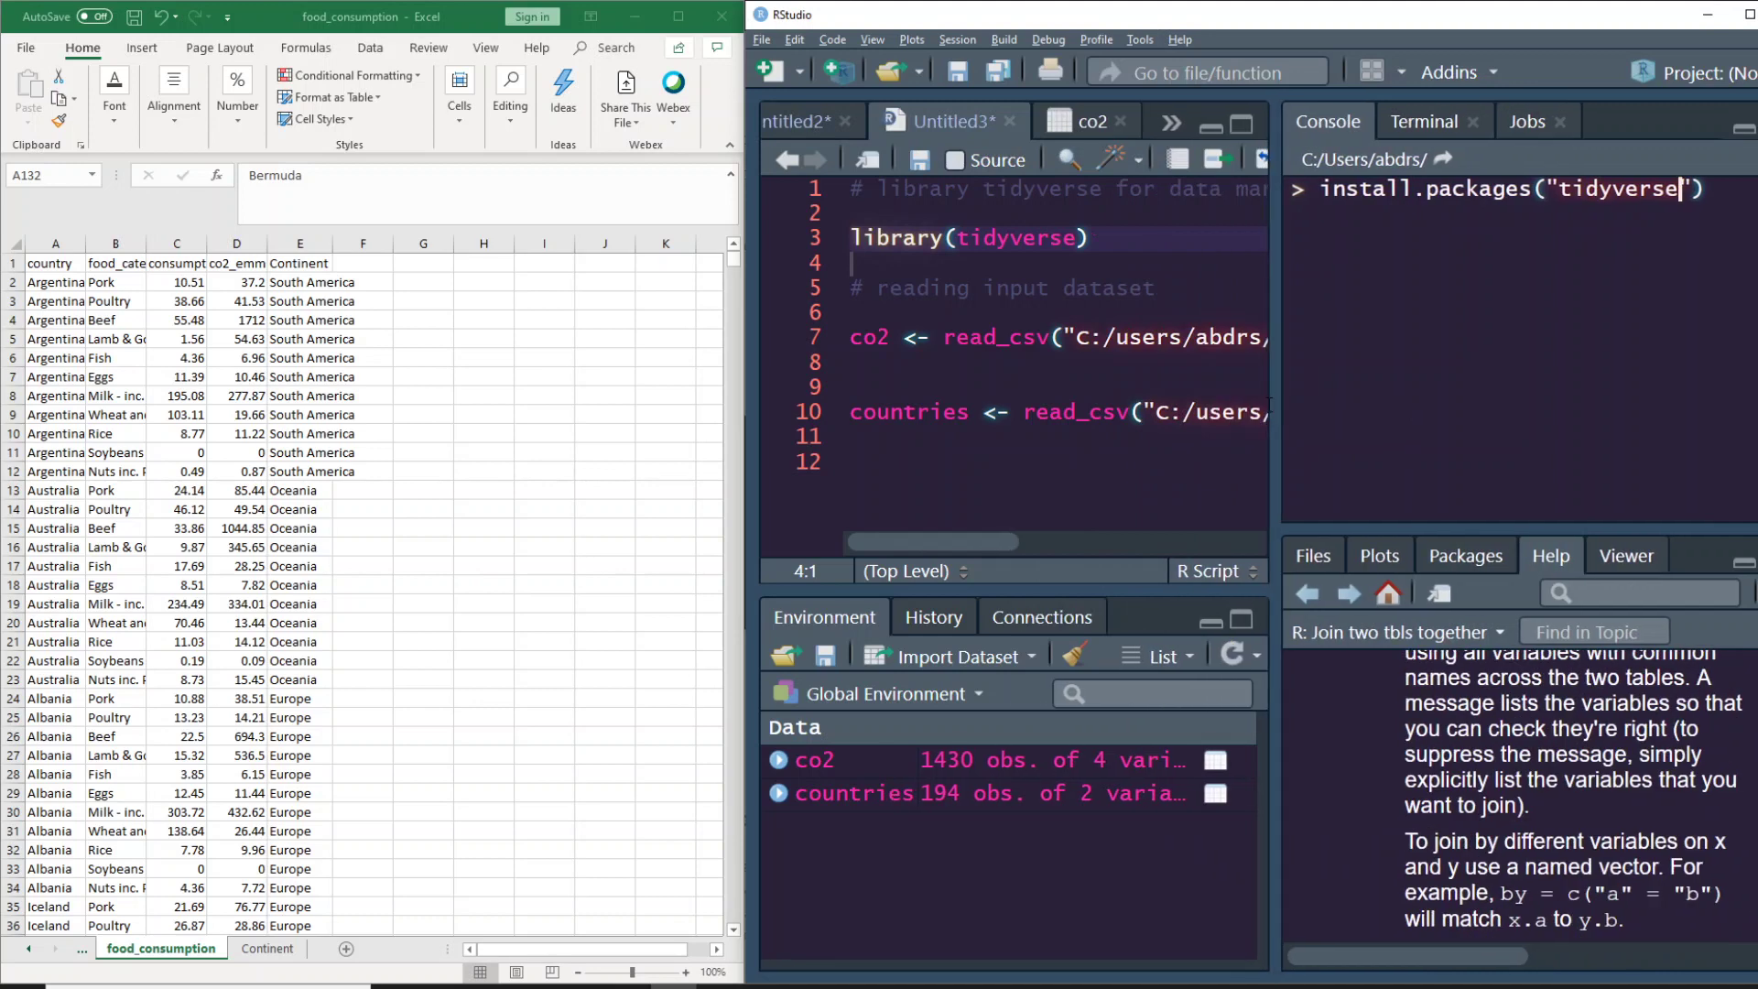
left_click(1721, 195)
key("Escape")
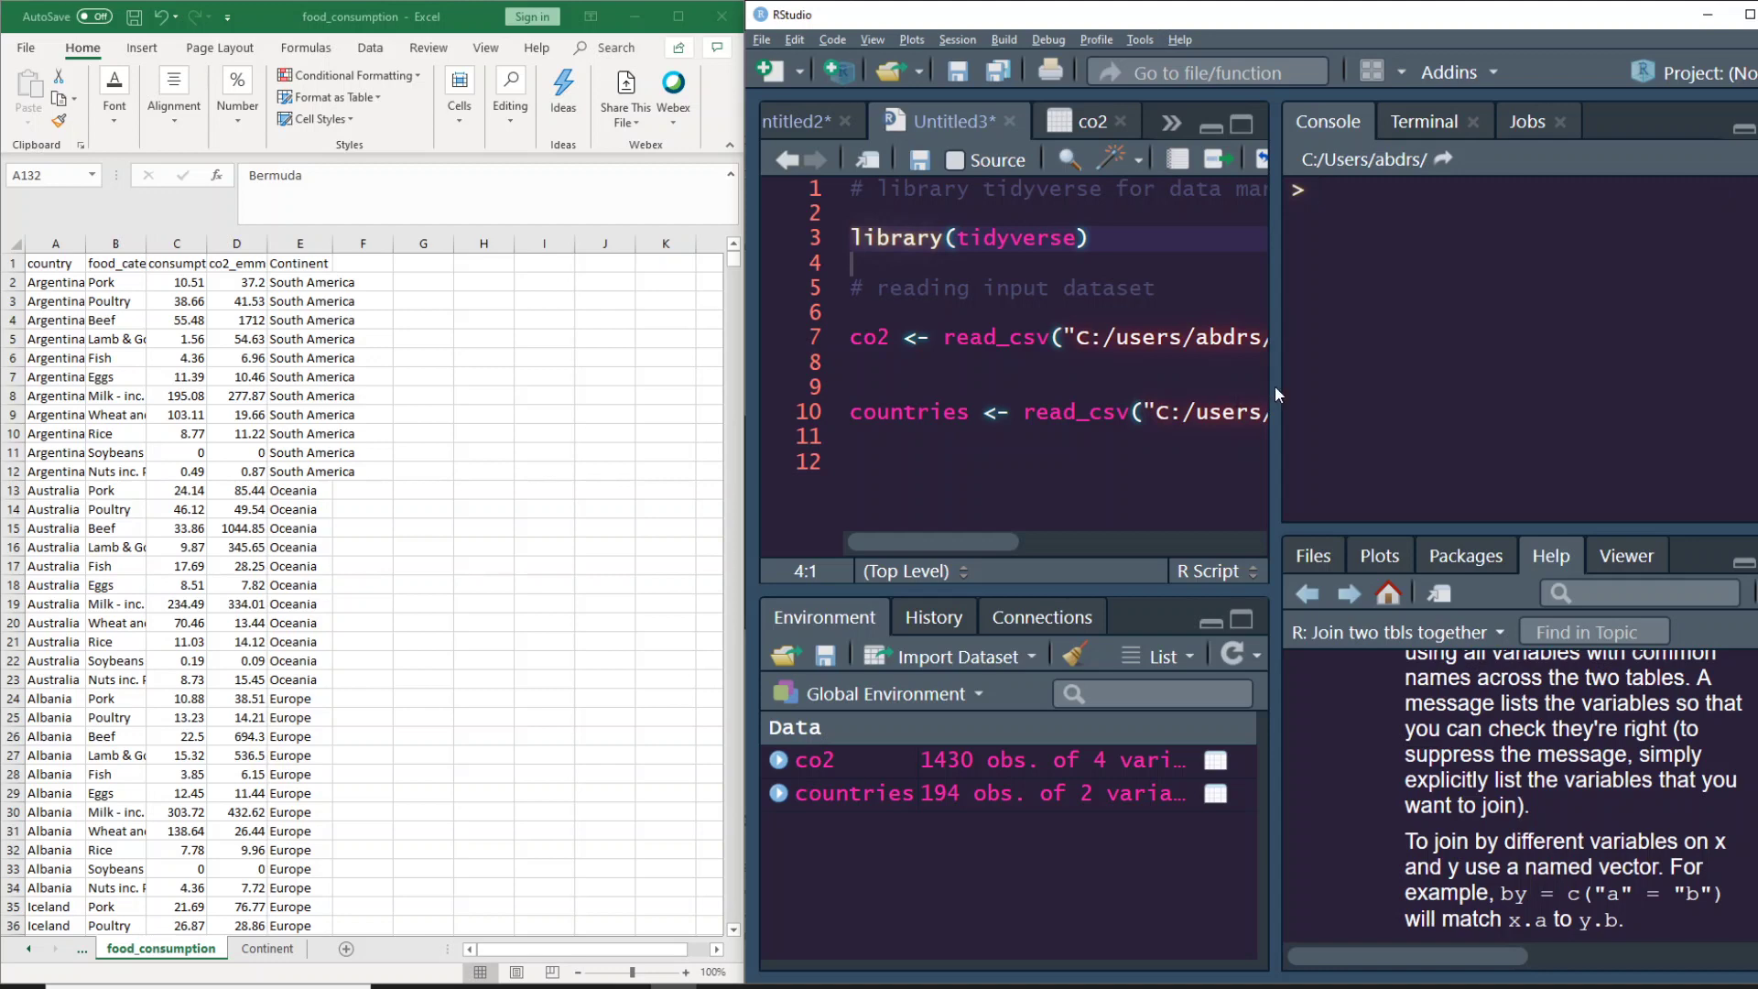
left_click_drag(1275, 386, 1728, 372)
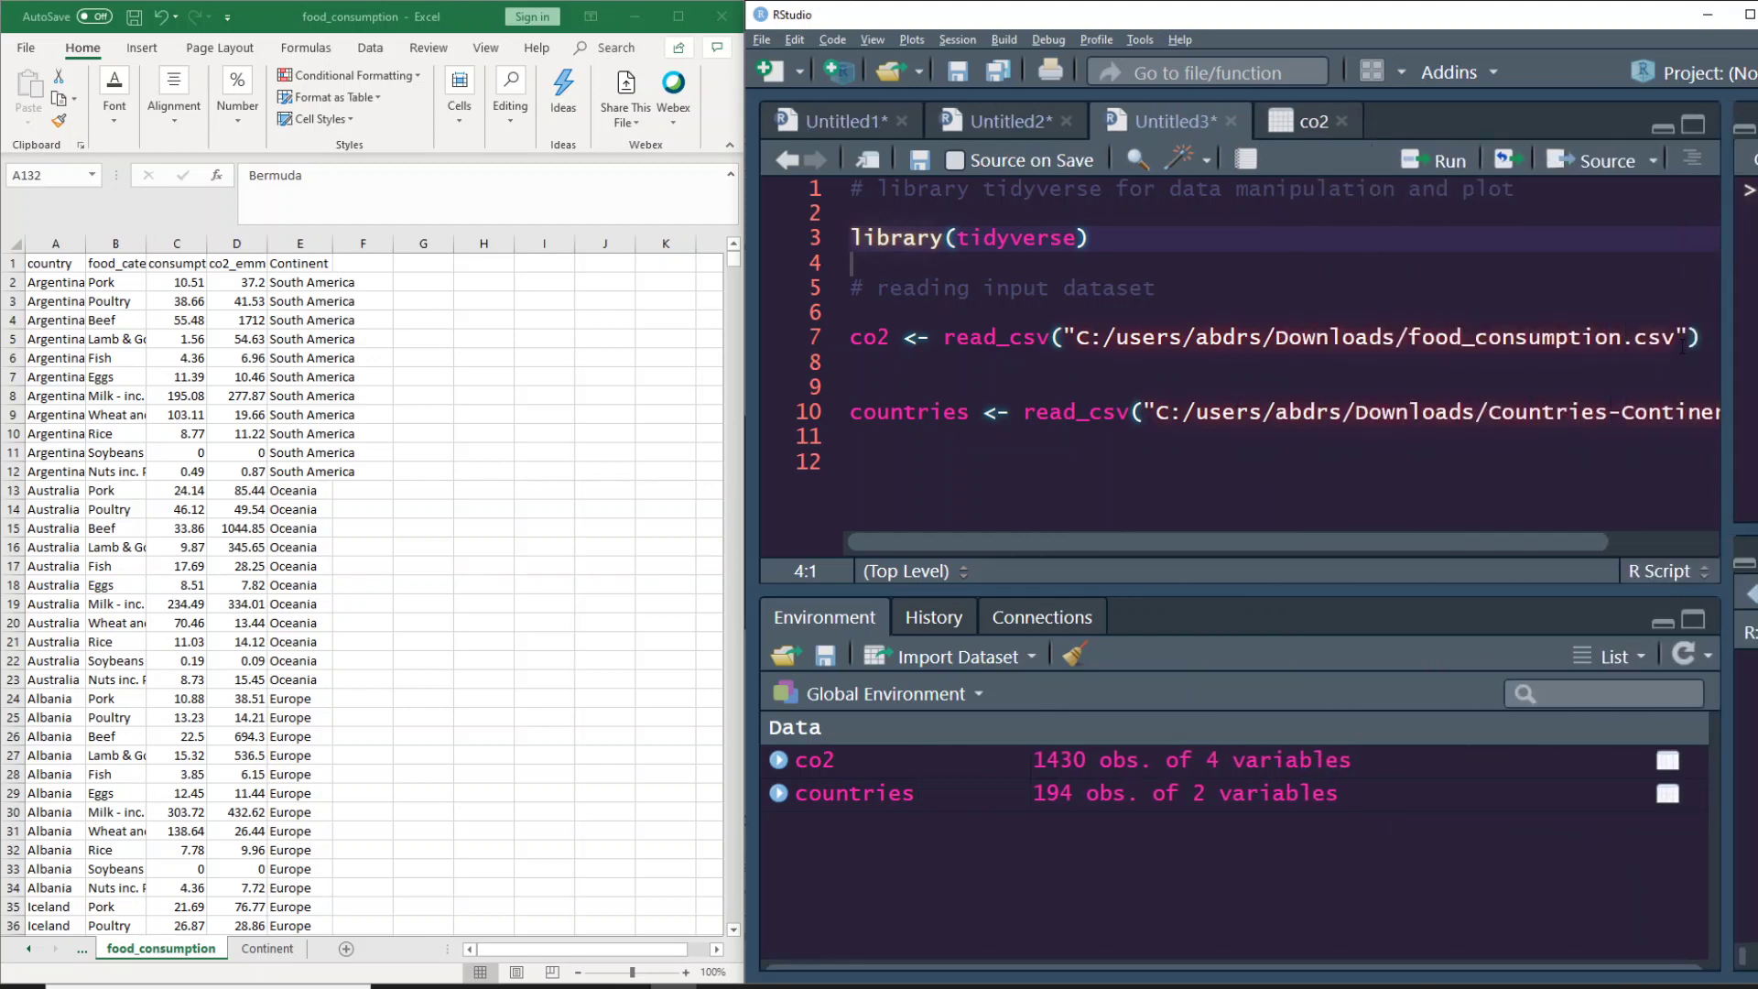
Inspect the read_csv file paths for the food_consumption and Countries-Continents imports
left_click(1681, 341)
left_click(1077, 338)
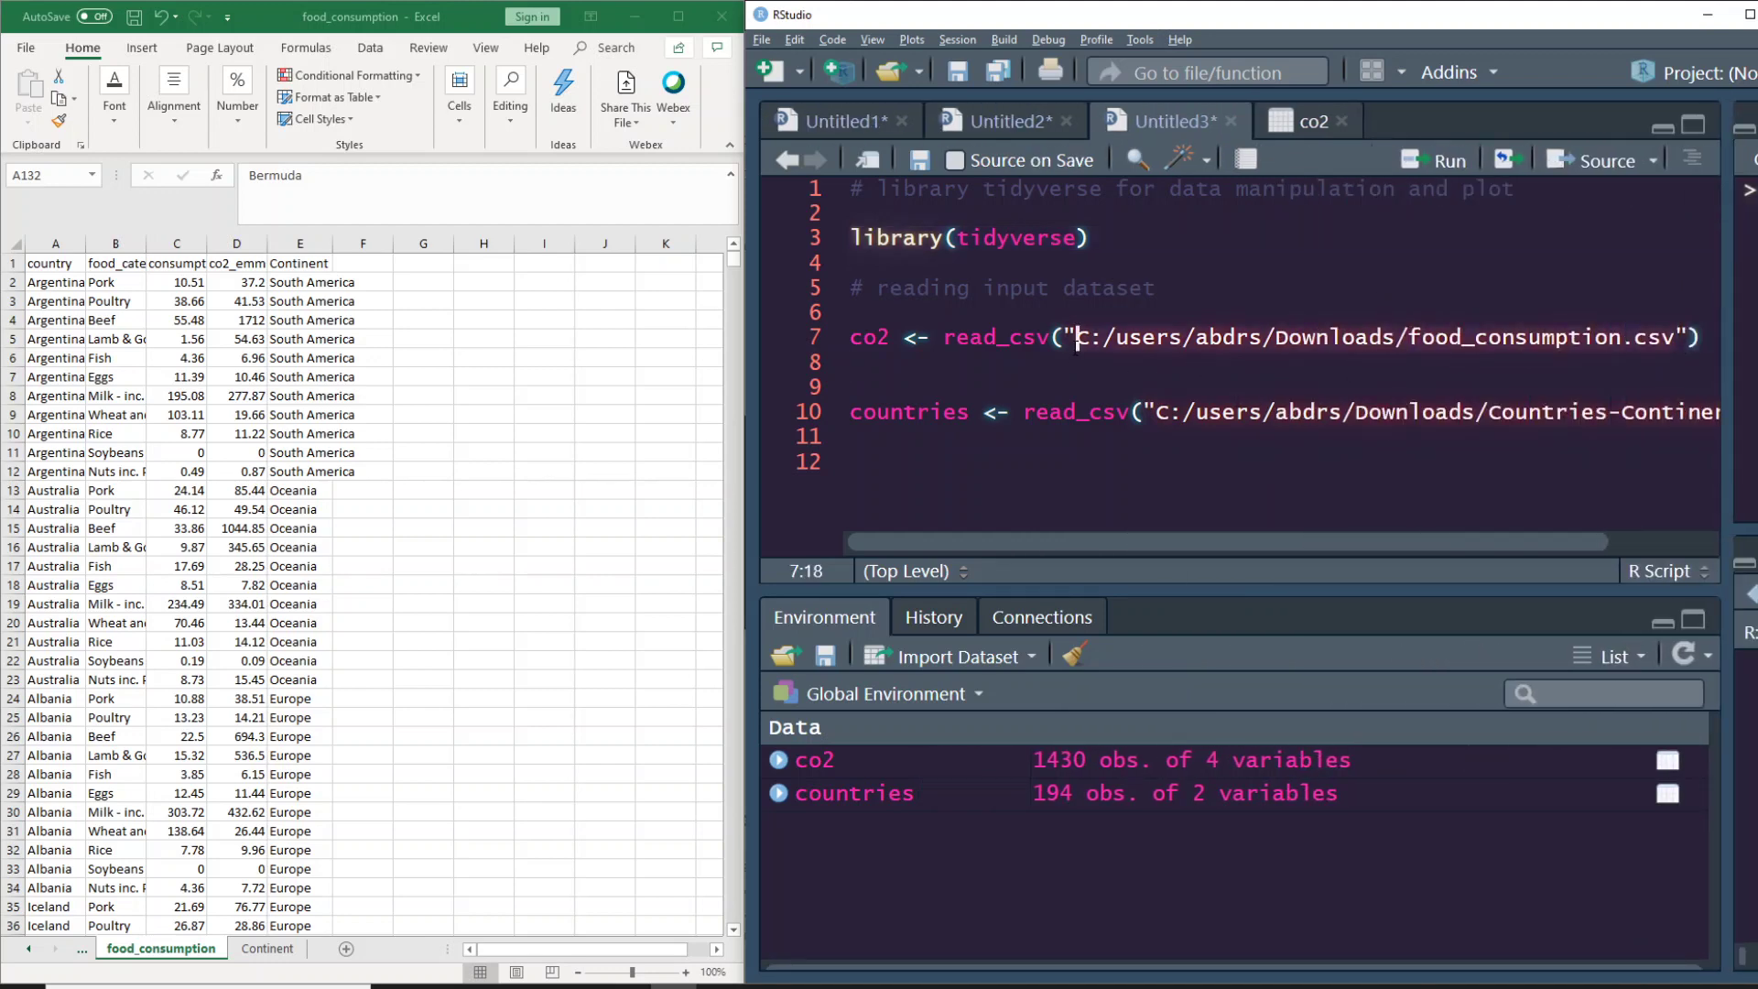
mouse_move(1005, 344)
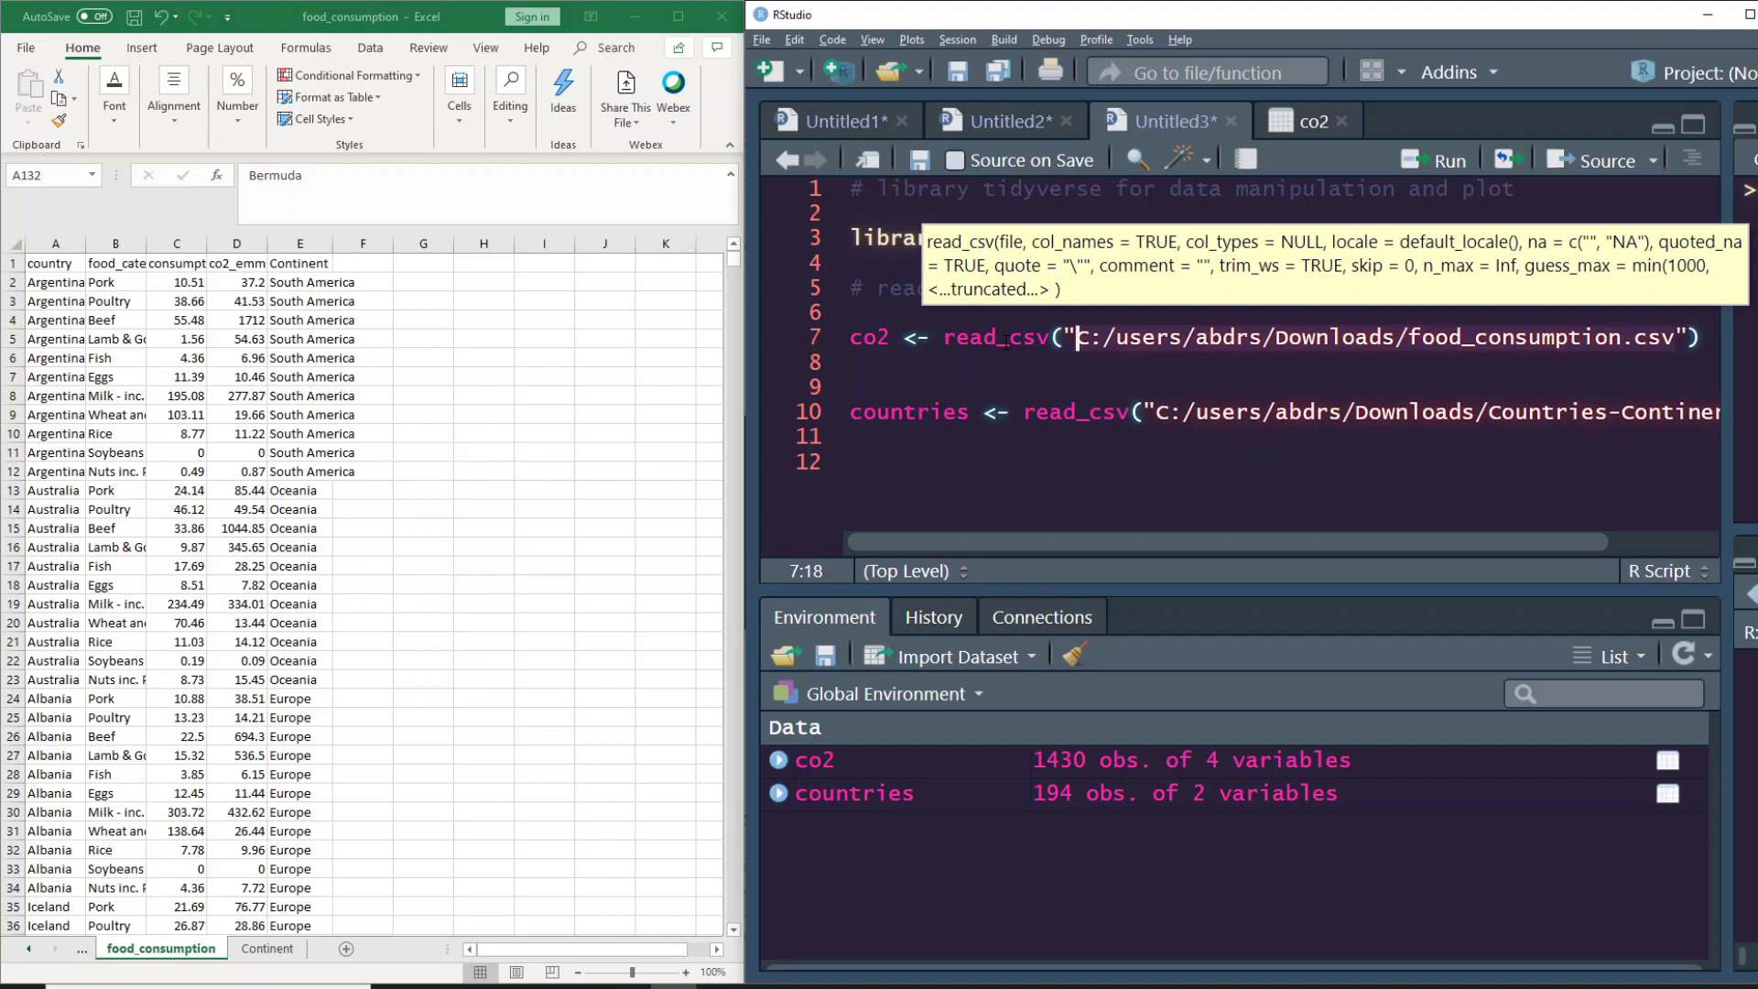
left_click(999, 414)
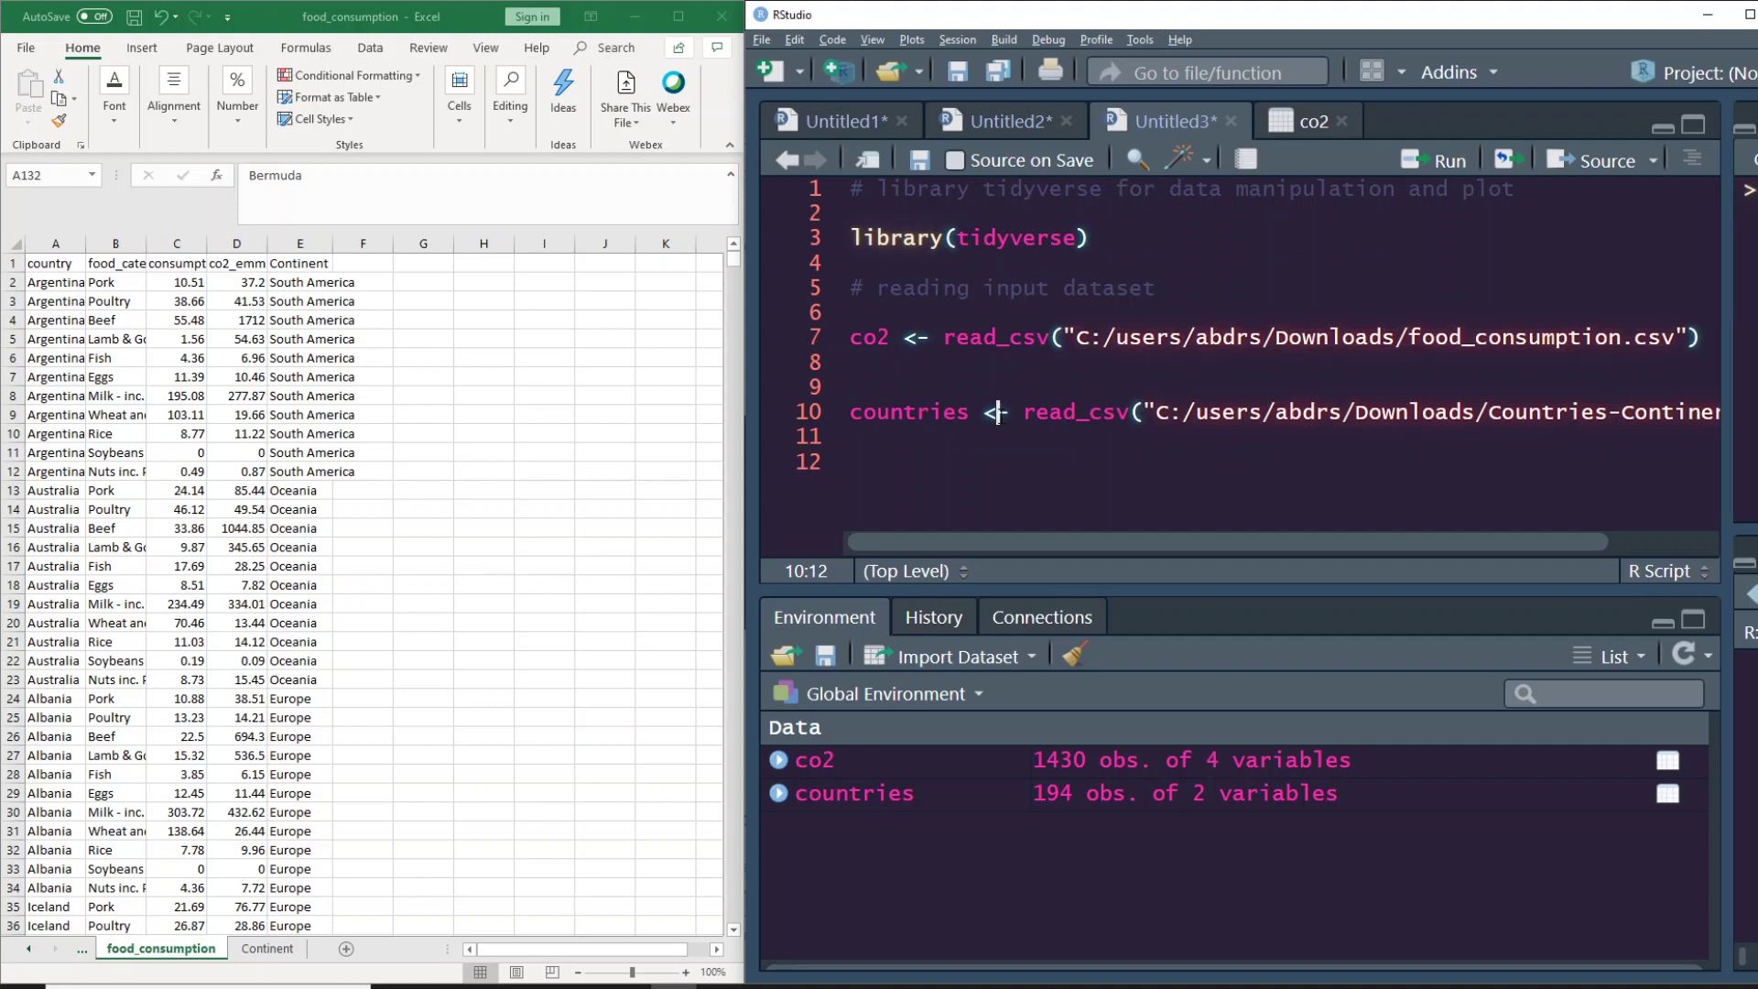
left_click(1197, 414)
Open co2 and countries as data viewer tables and add an empty line 13 to Untitled3
left_click(850, 761)
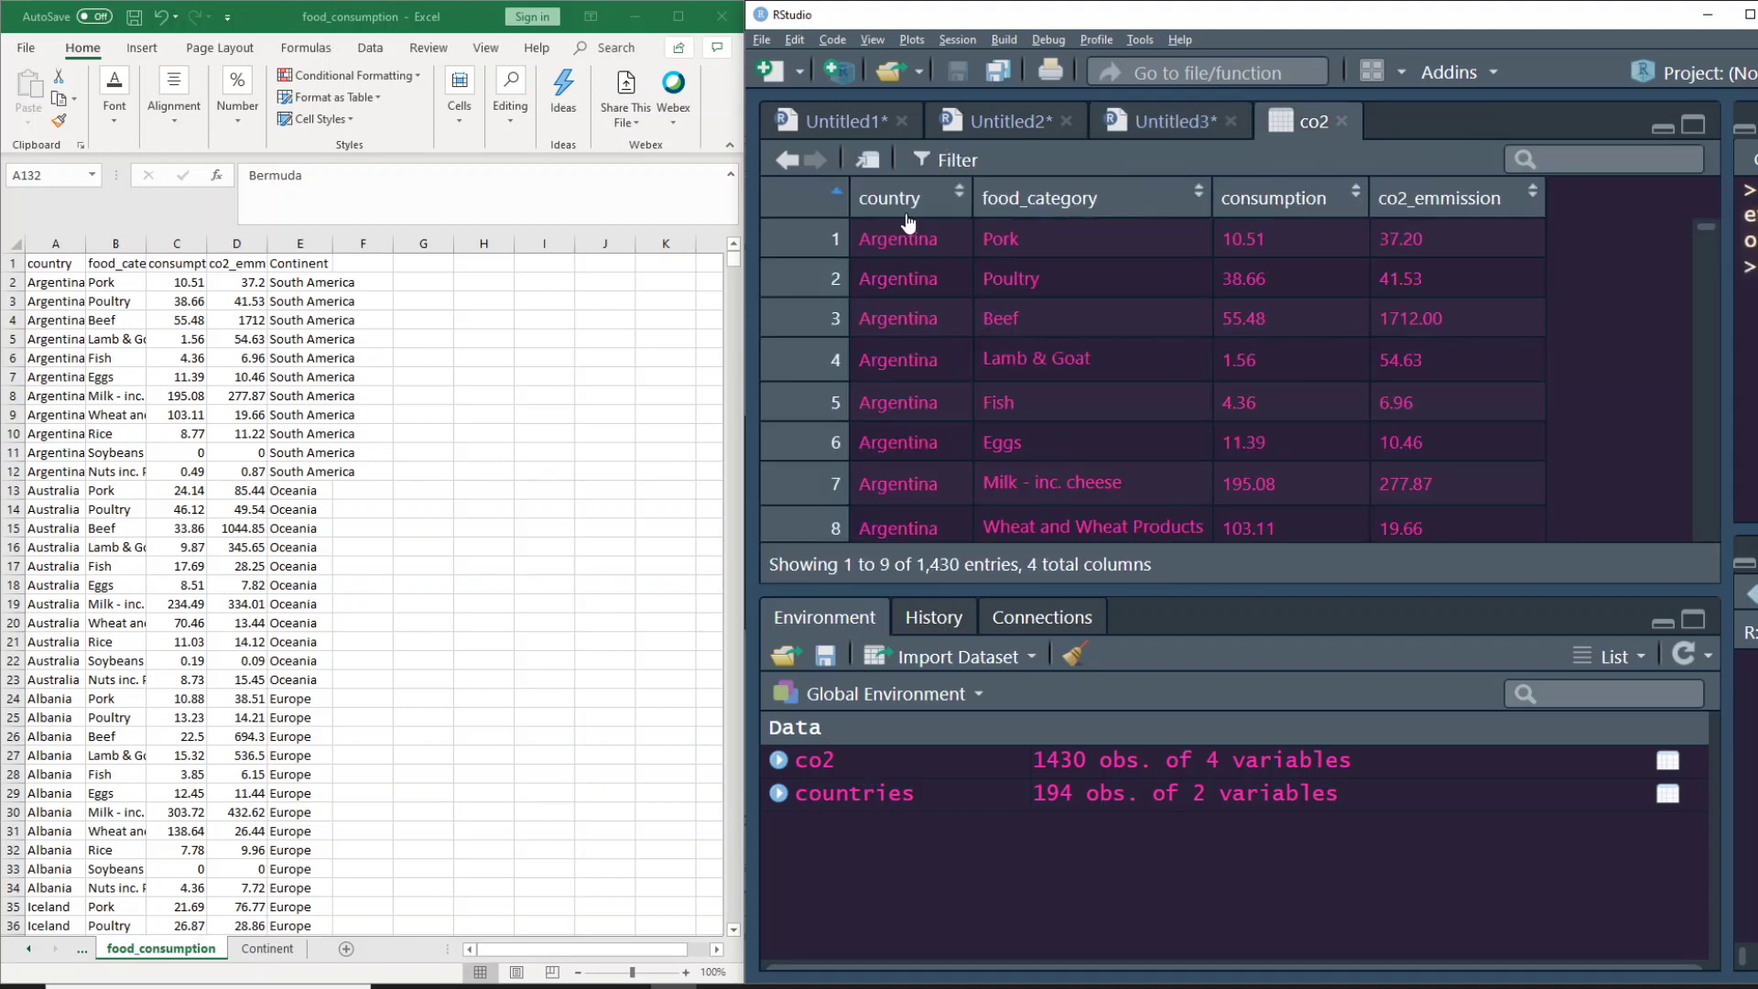
left_click(854, 794)
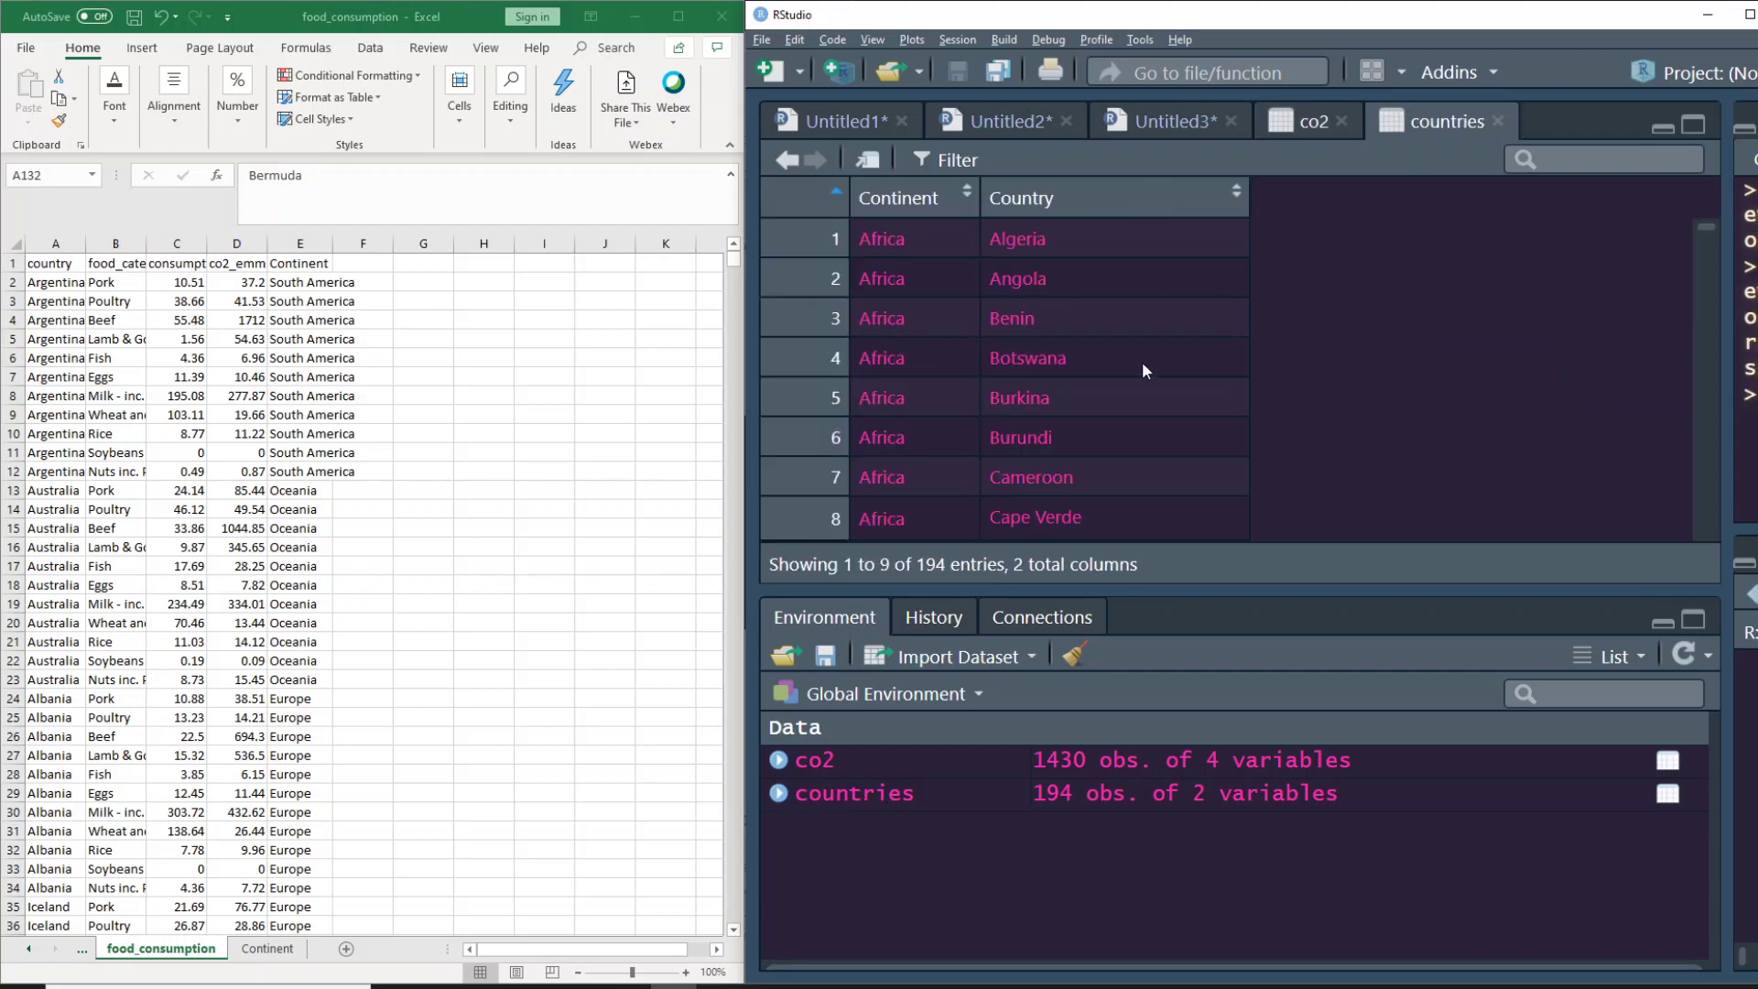
left_click(1148, 125)
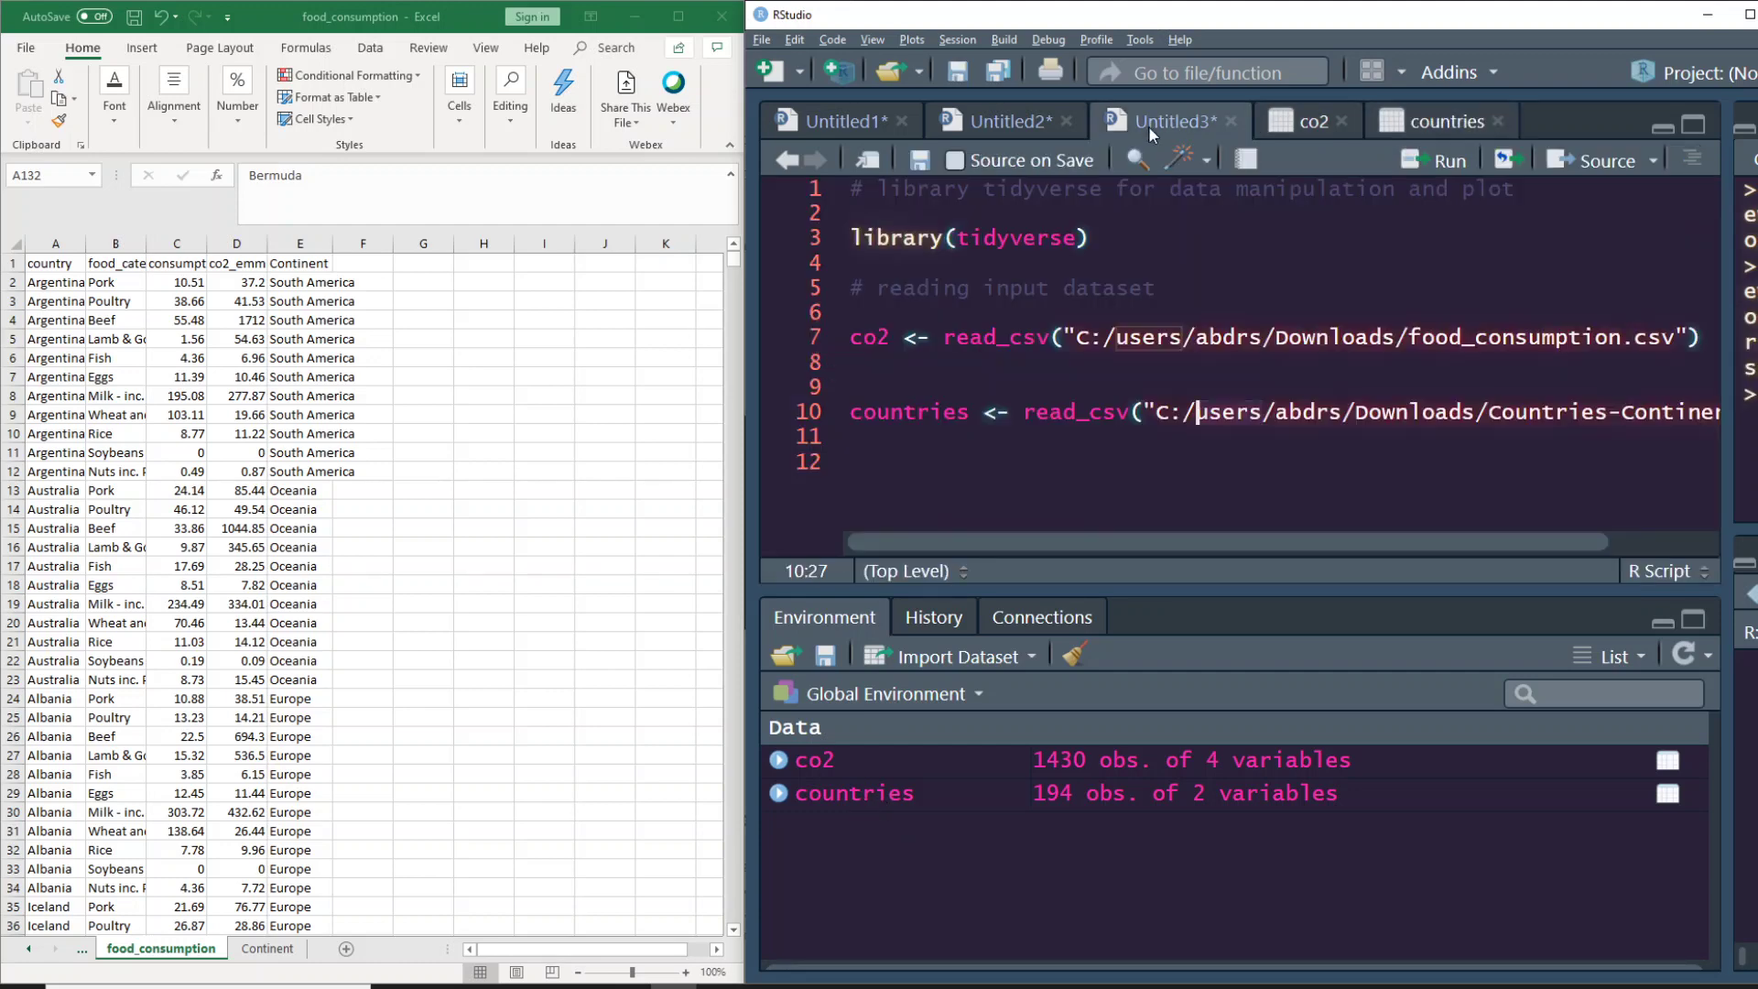
left_click(1068, 462)
key("Return")
left_click(1314, 121)
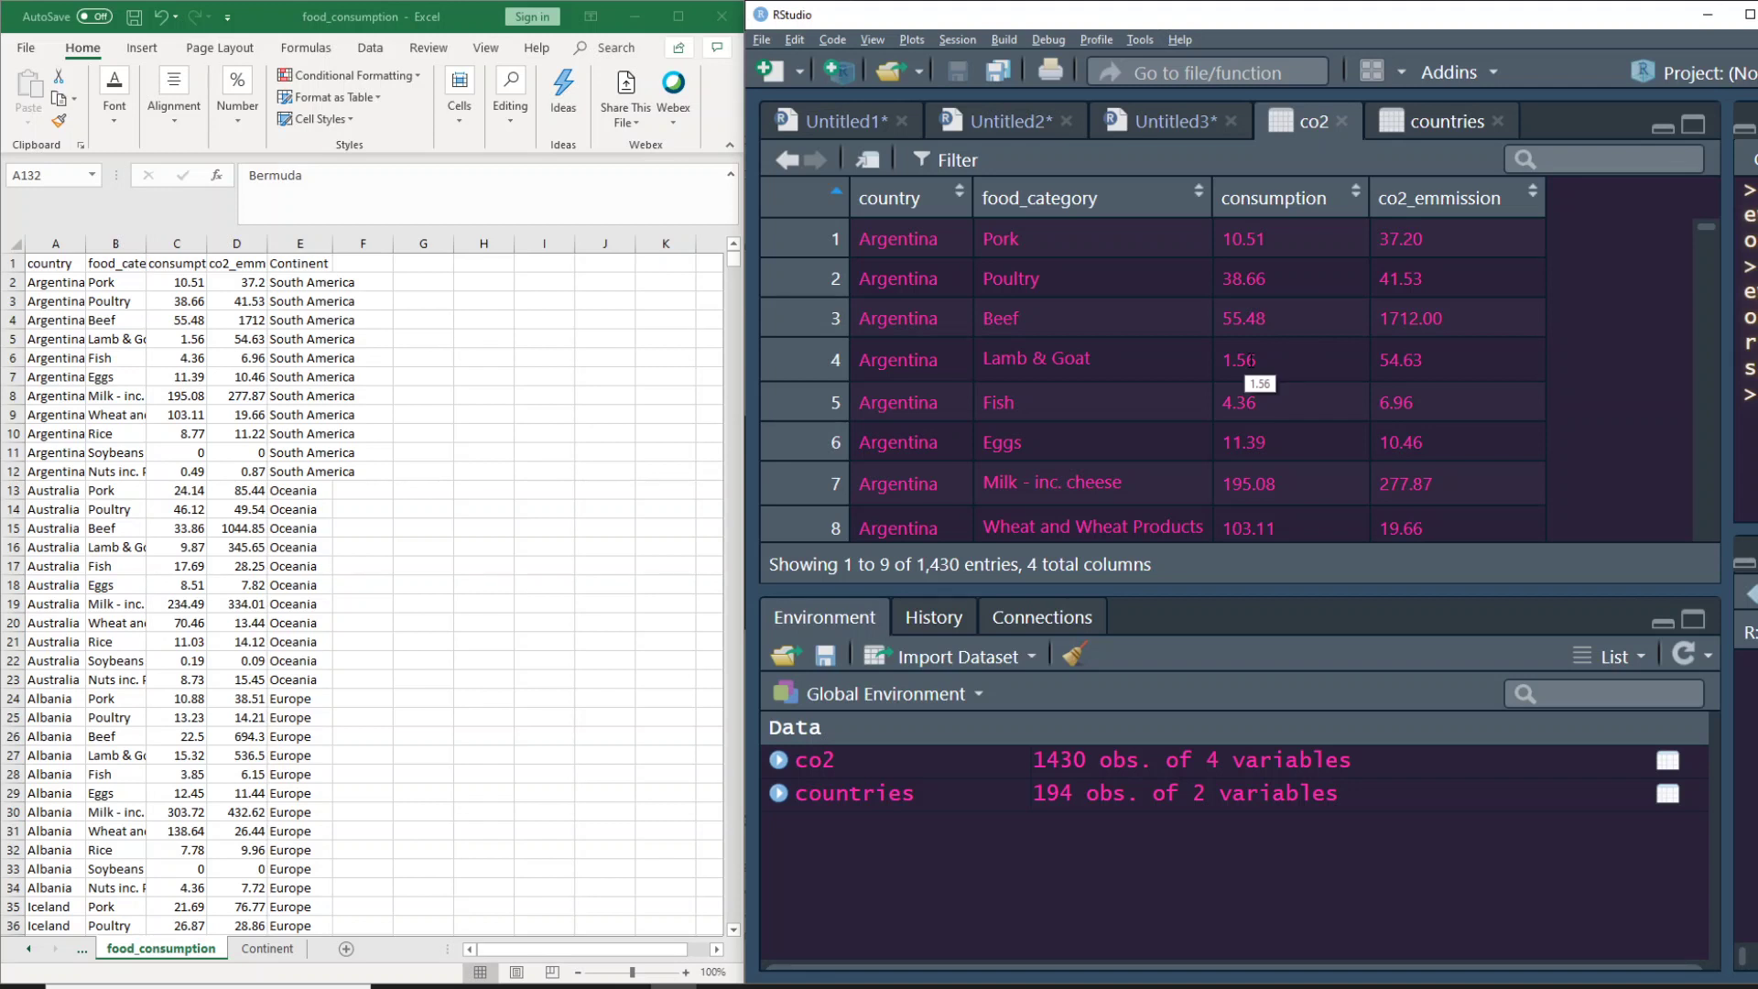
Write 'co2 %>%' on line 13 of Untitled3 and continue onto an indented line below
left_click(1165, 117)
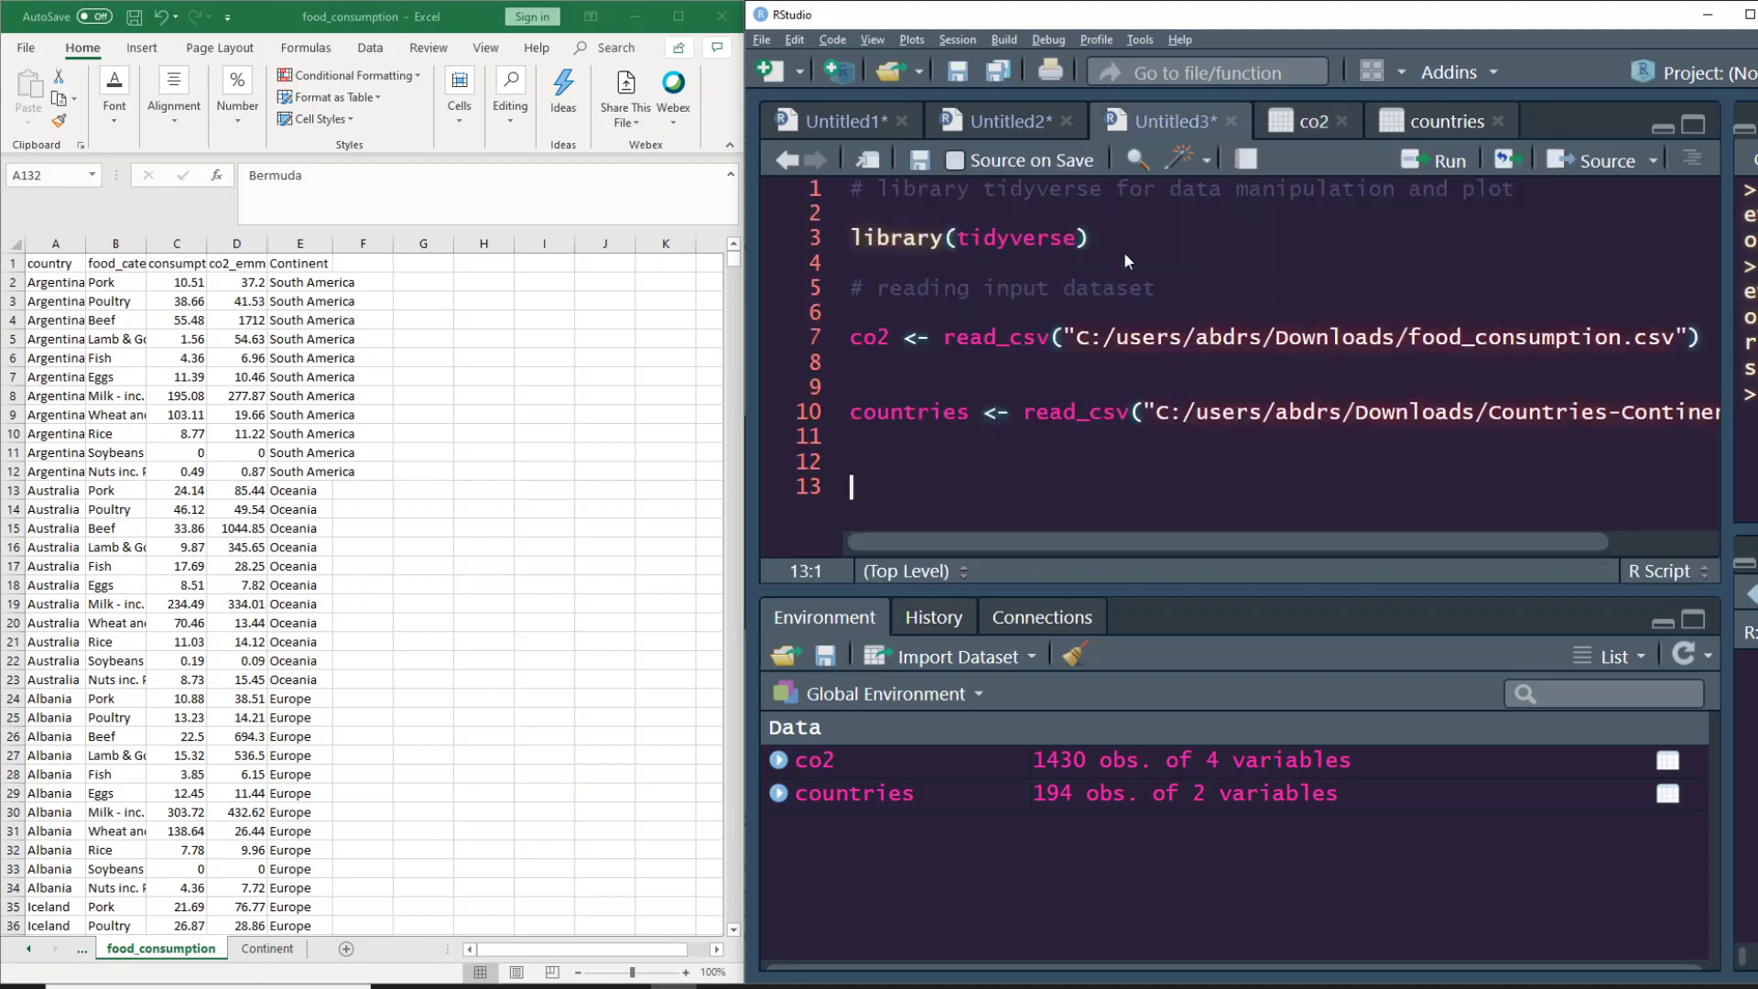
type("co2")
key("BackSpace")
type("2")
key("ctrl+shift+m")
key("BackSpace")
key("BackSpace")
key("BackSpace")
key("BackSpace")
key("ctrl+shift+m")
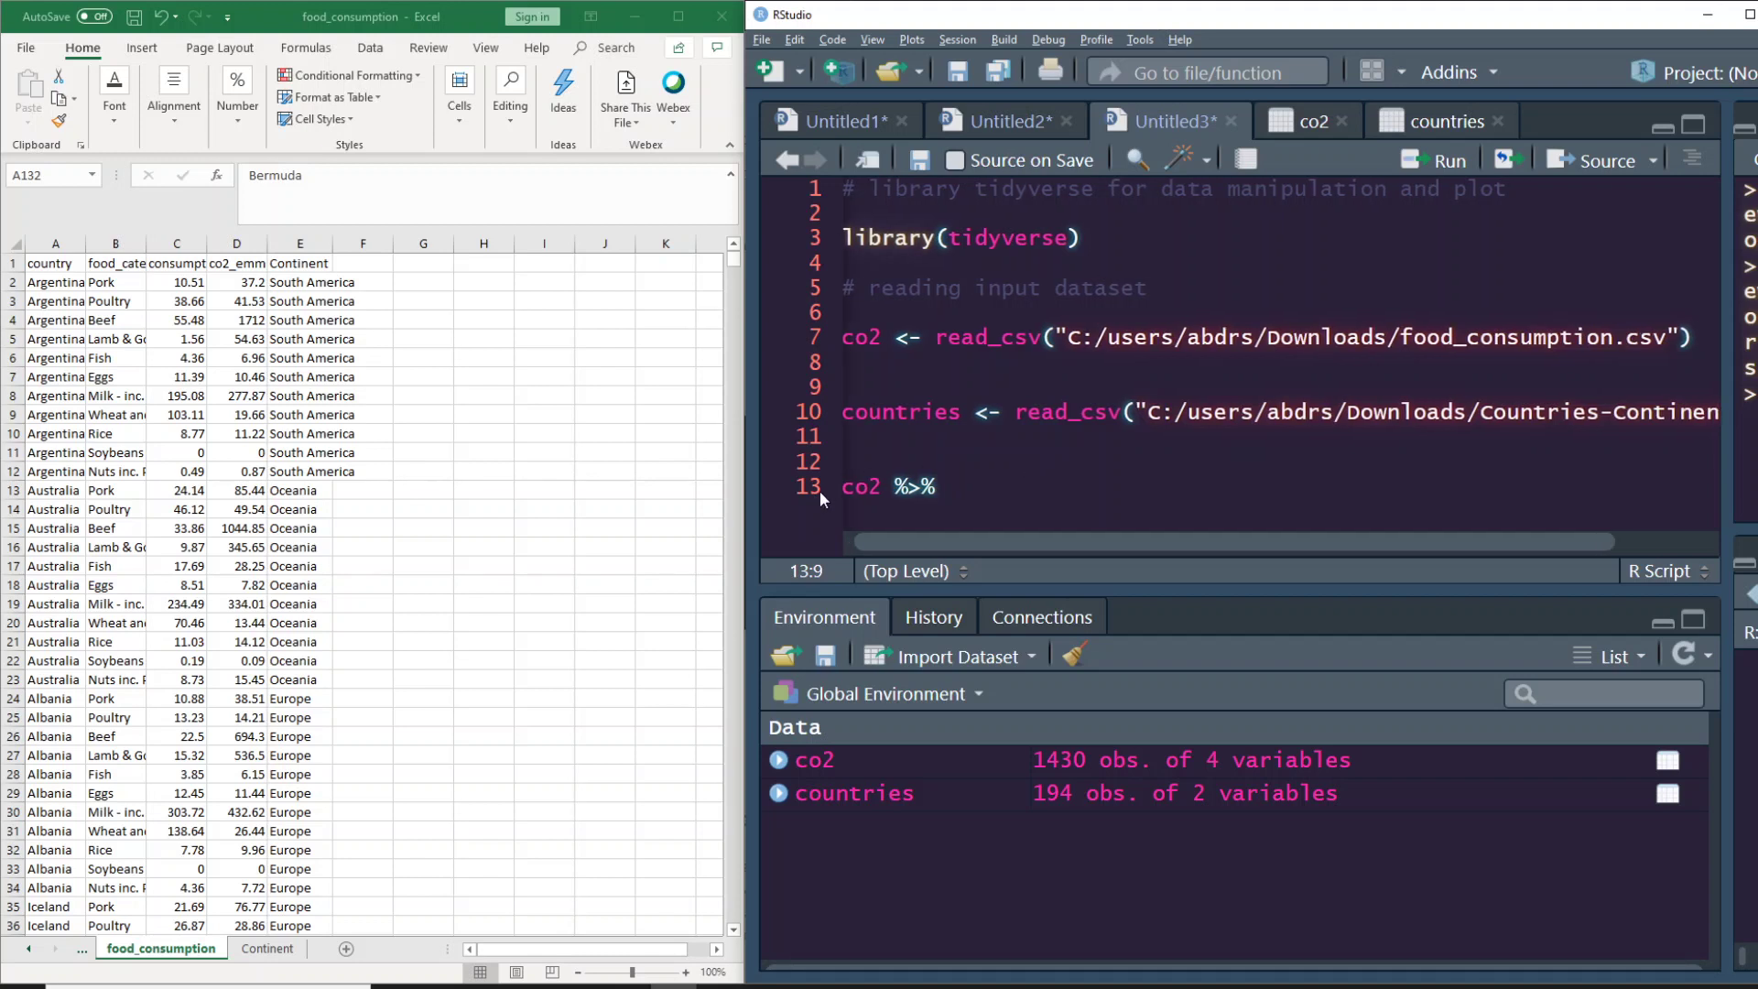
left_click(875, 487)
left_click(1003, 510)
key("Return")
left_click(952, 240)
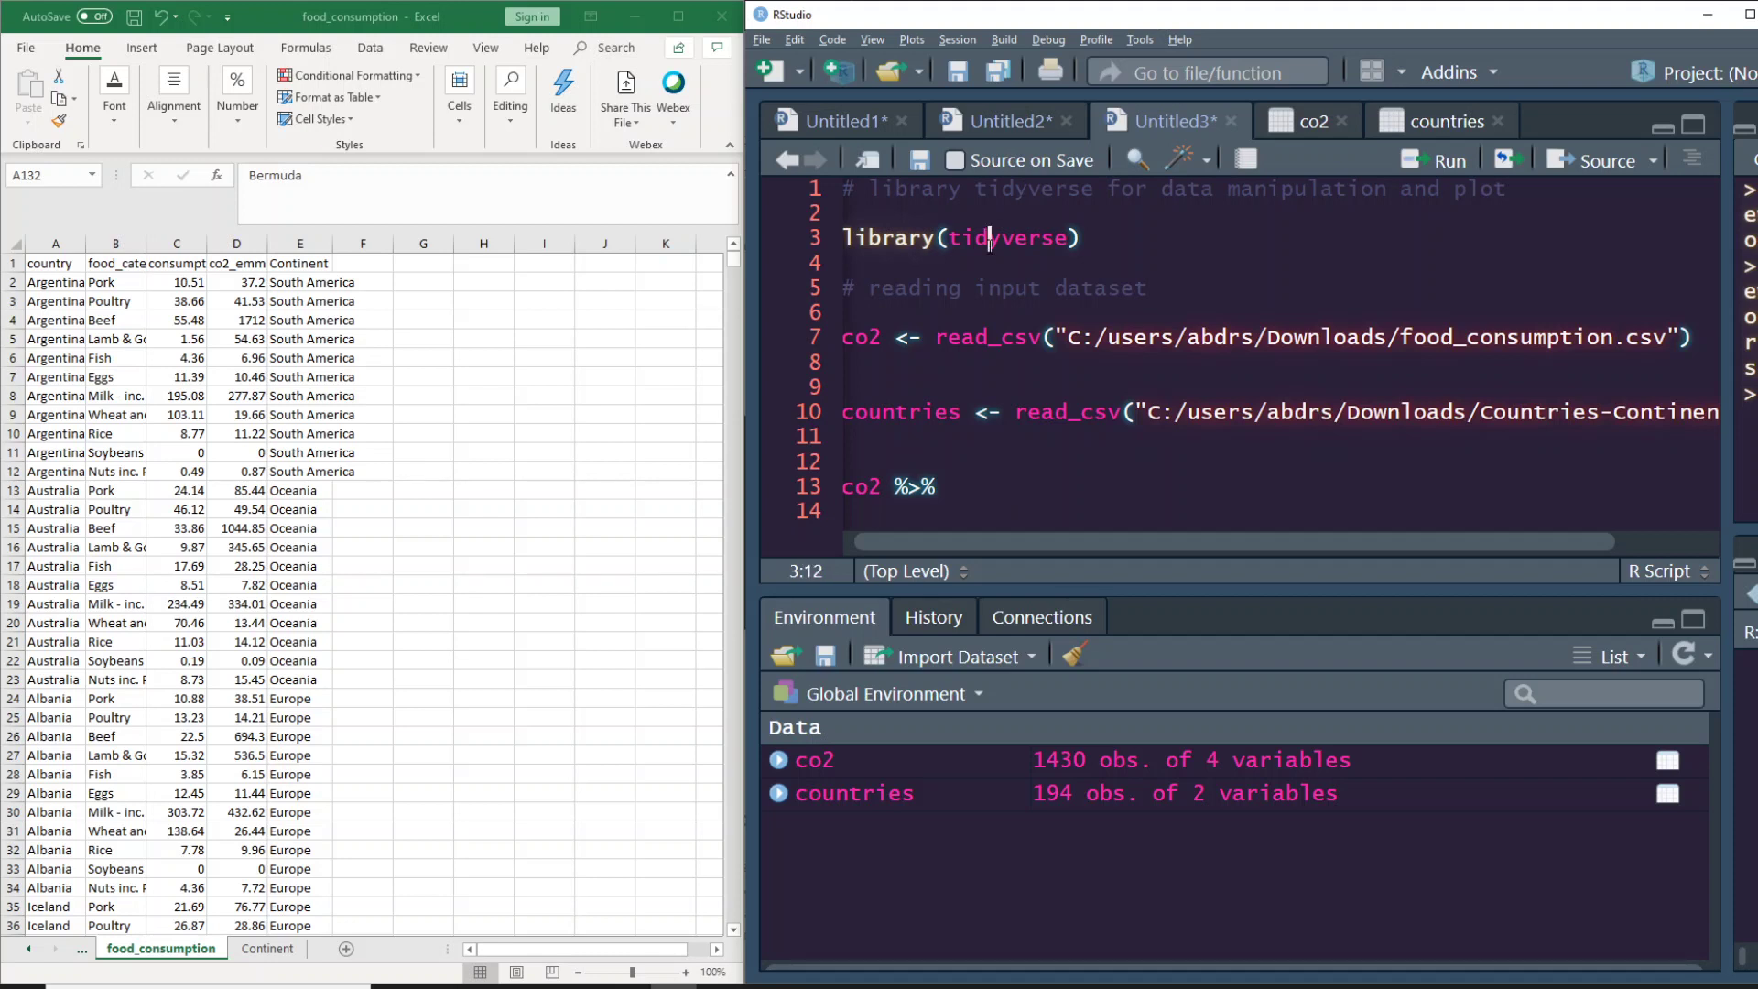
left_click(1102, 255)
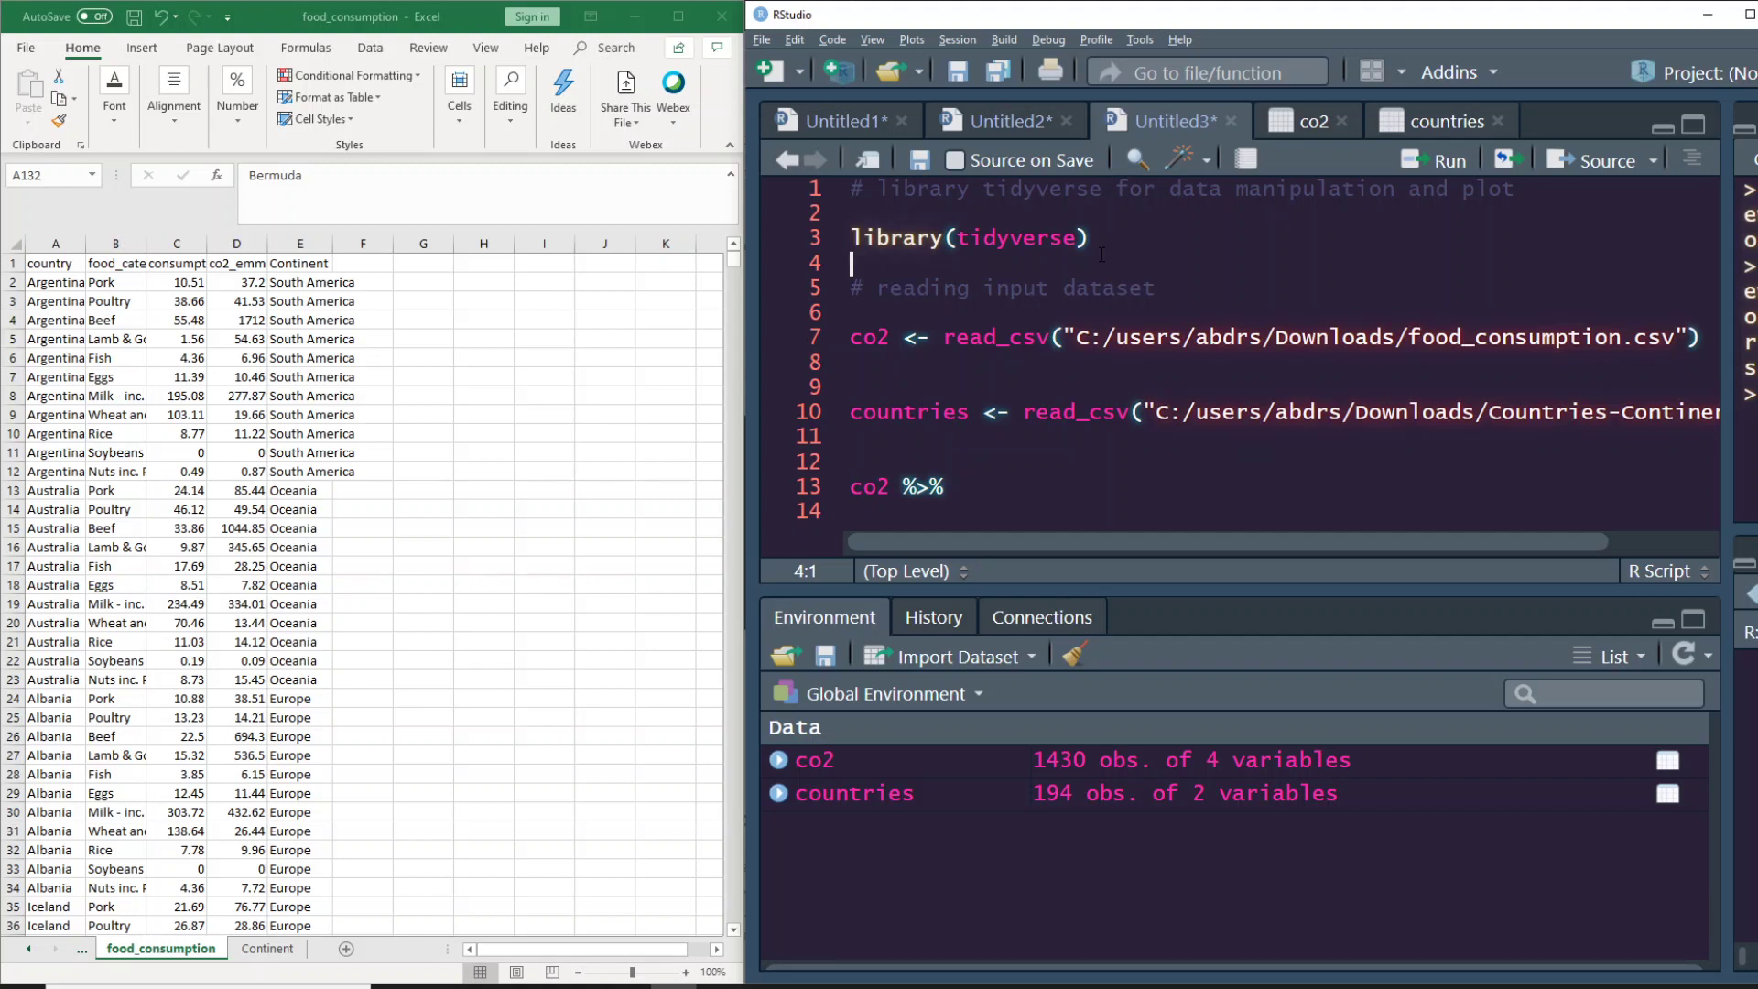
In a new Firefox tab, search Google Images for 'left join' and enlarge the W3Schools SQL LEFT JOIN diagram
mouse_move(628, 985)
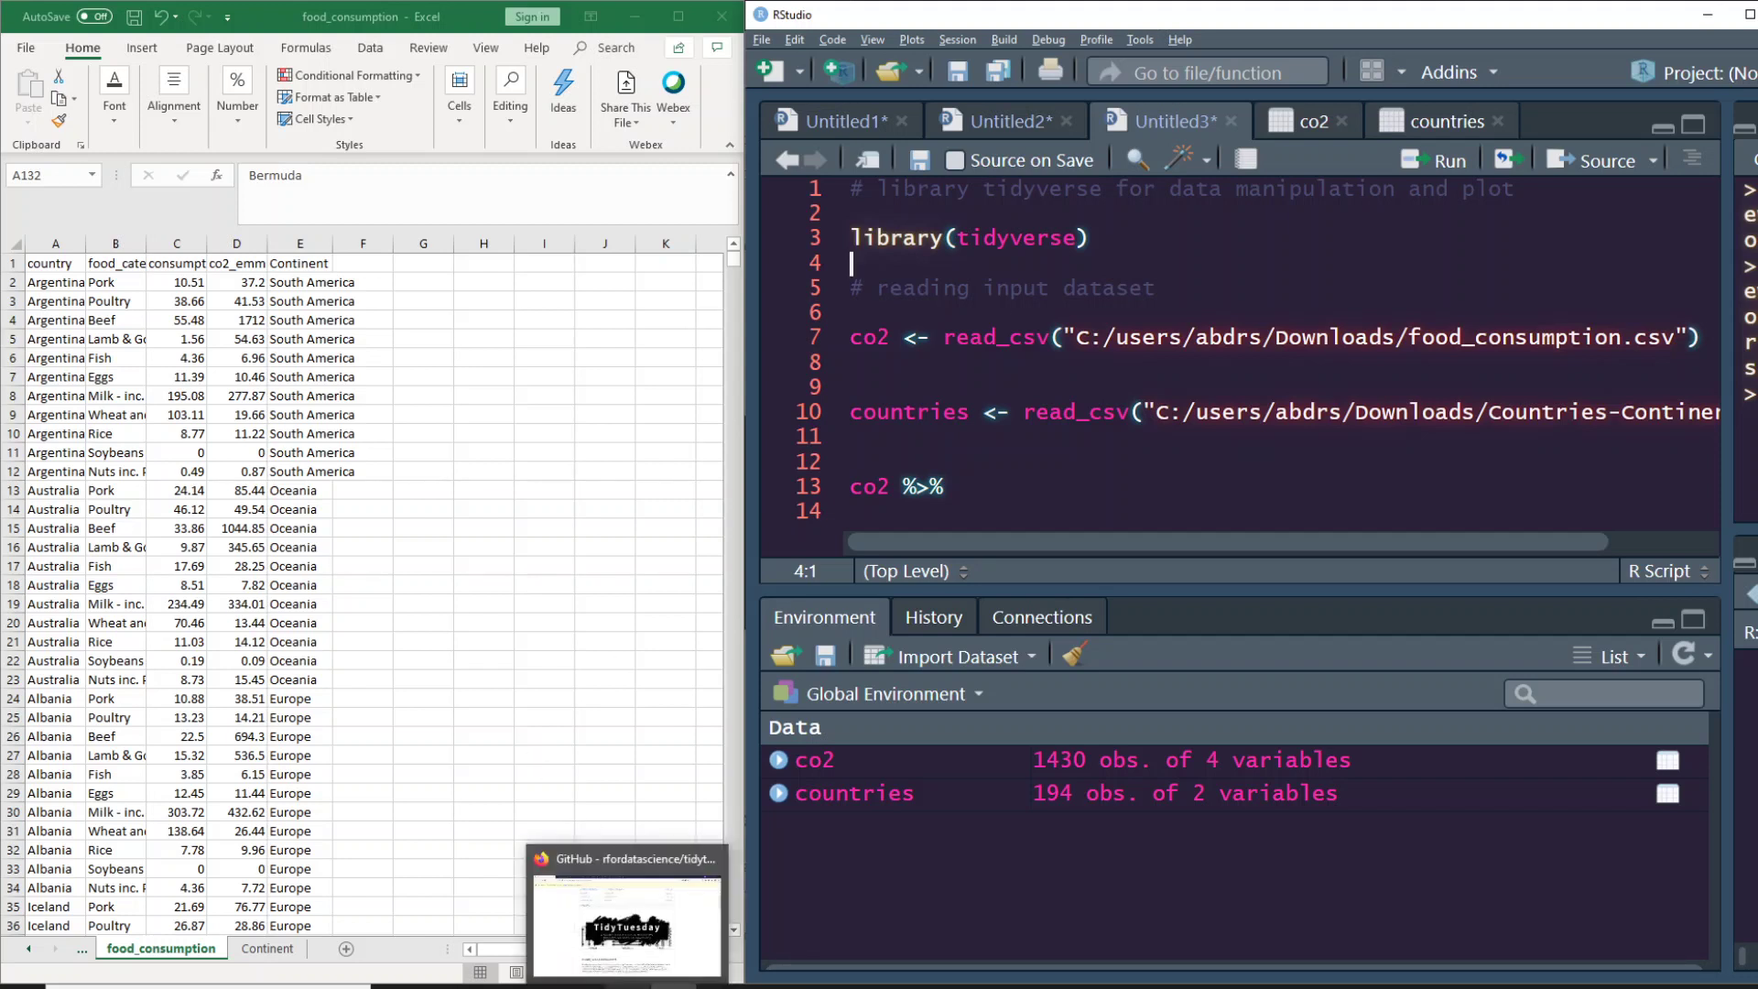
left_click(642, 912)
key("ctrl+t")
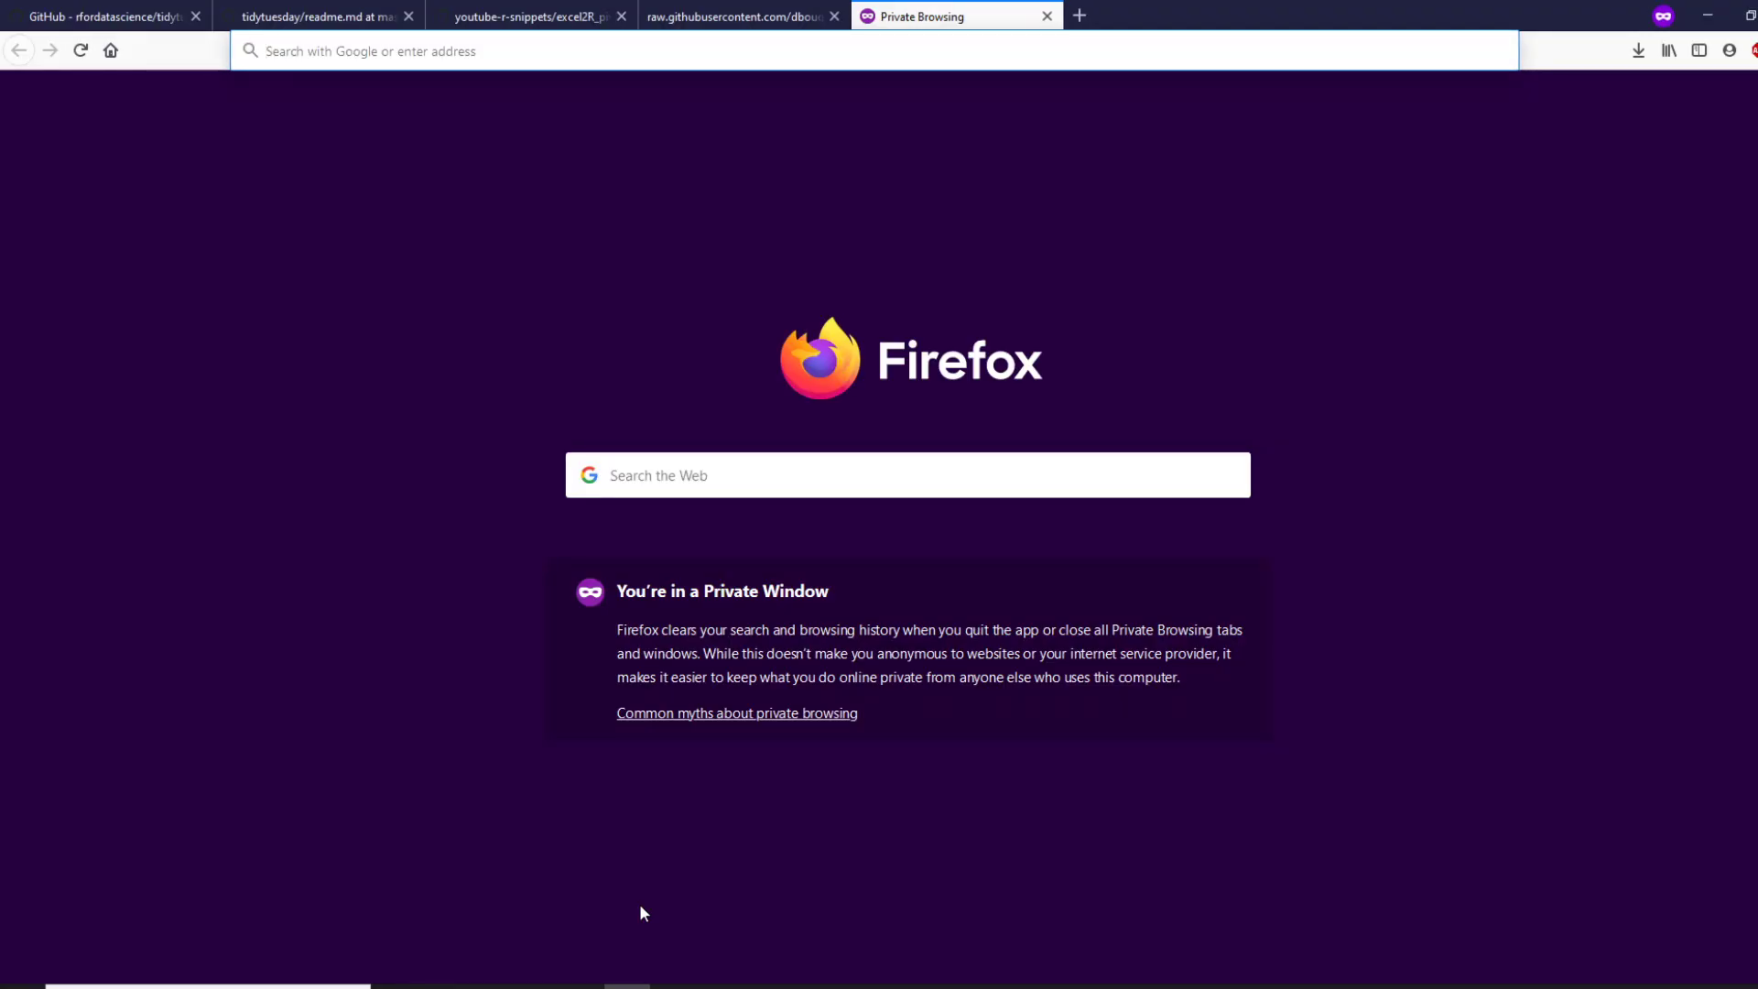
type("left join")
key("Return")
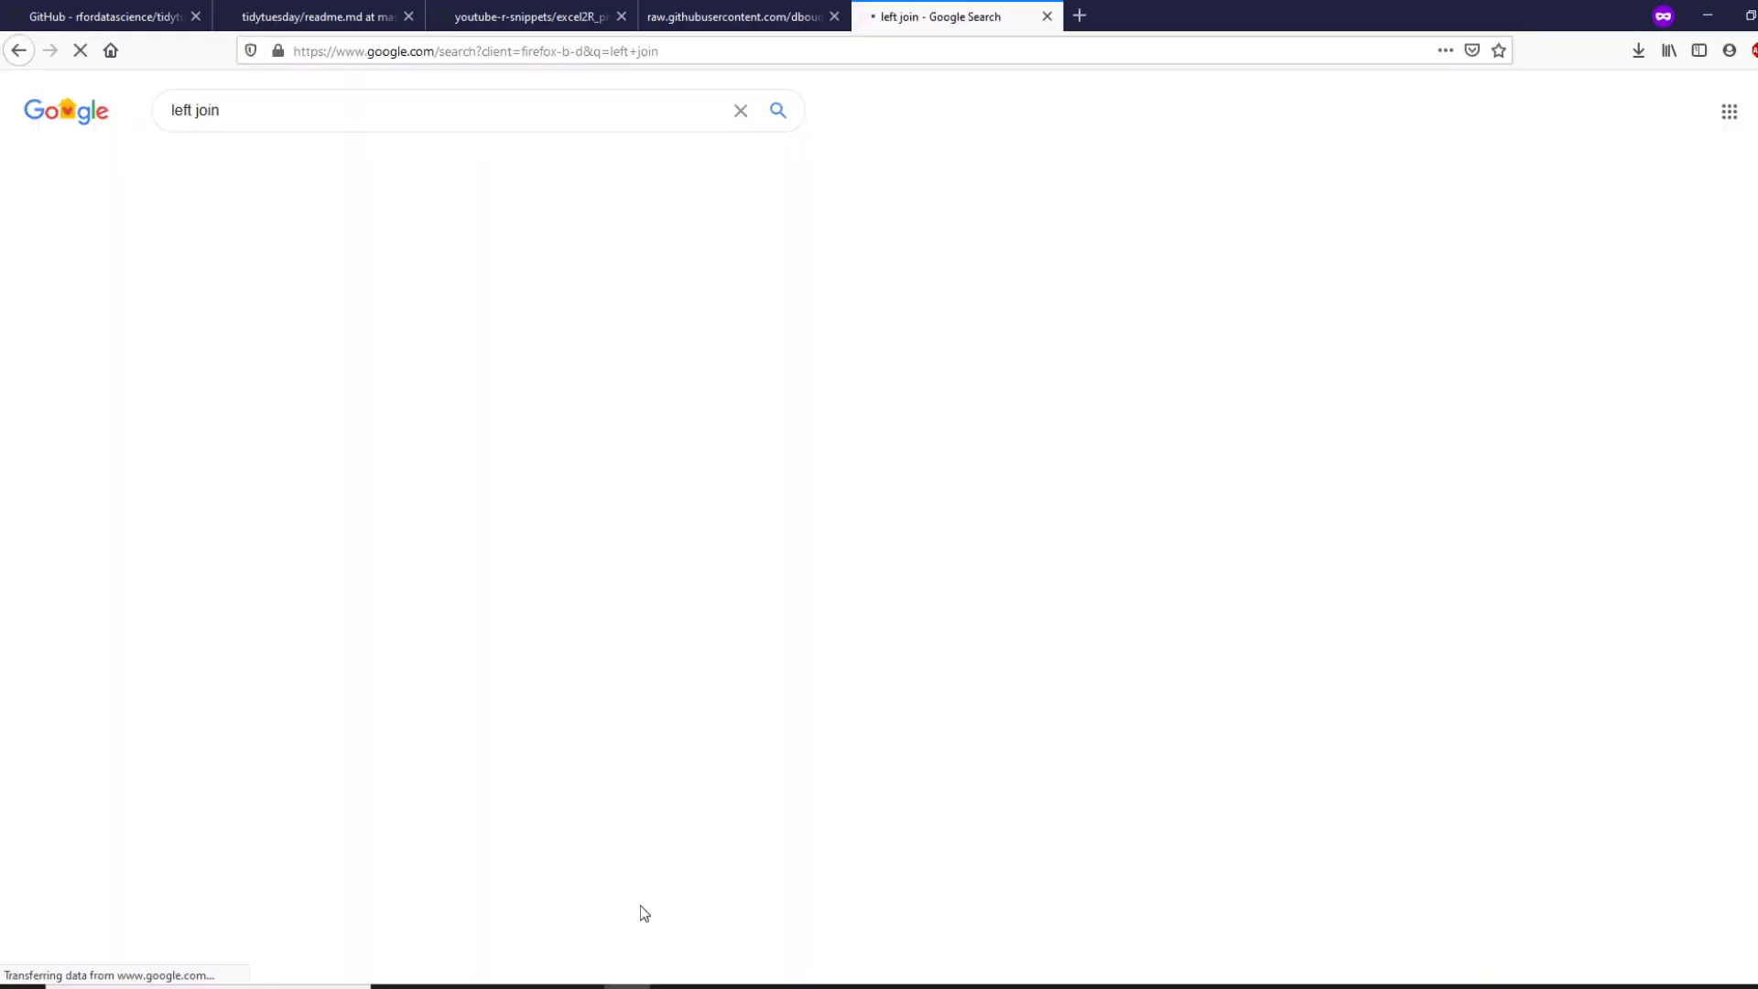
left_click(245, 161)
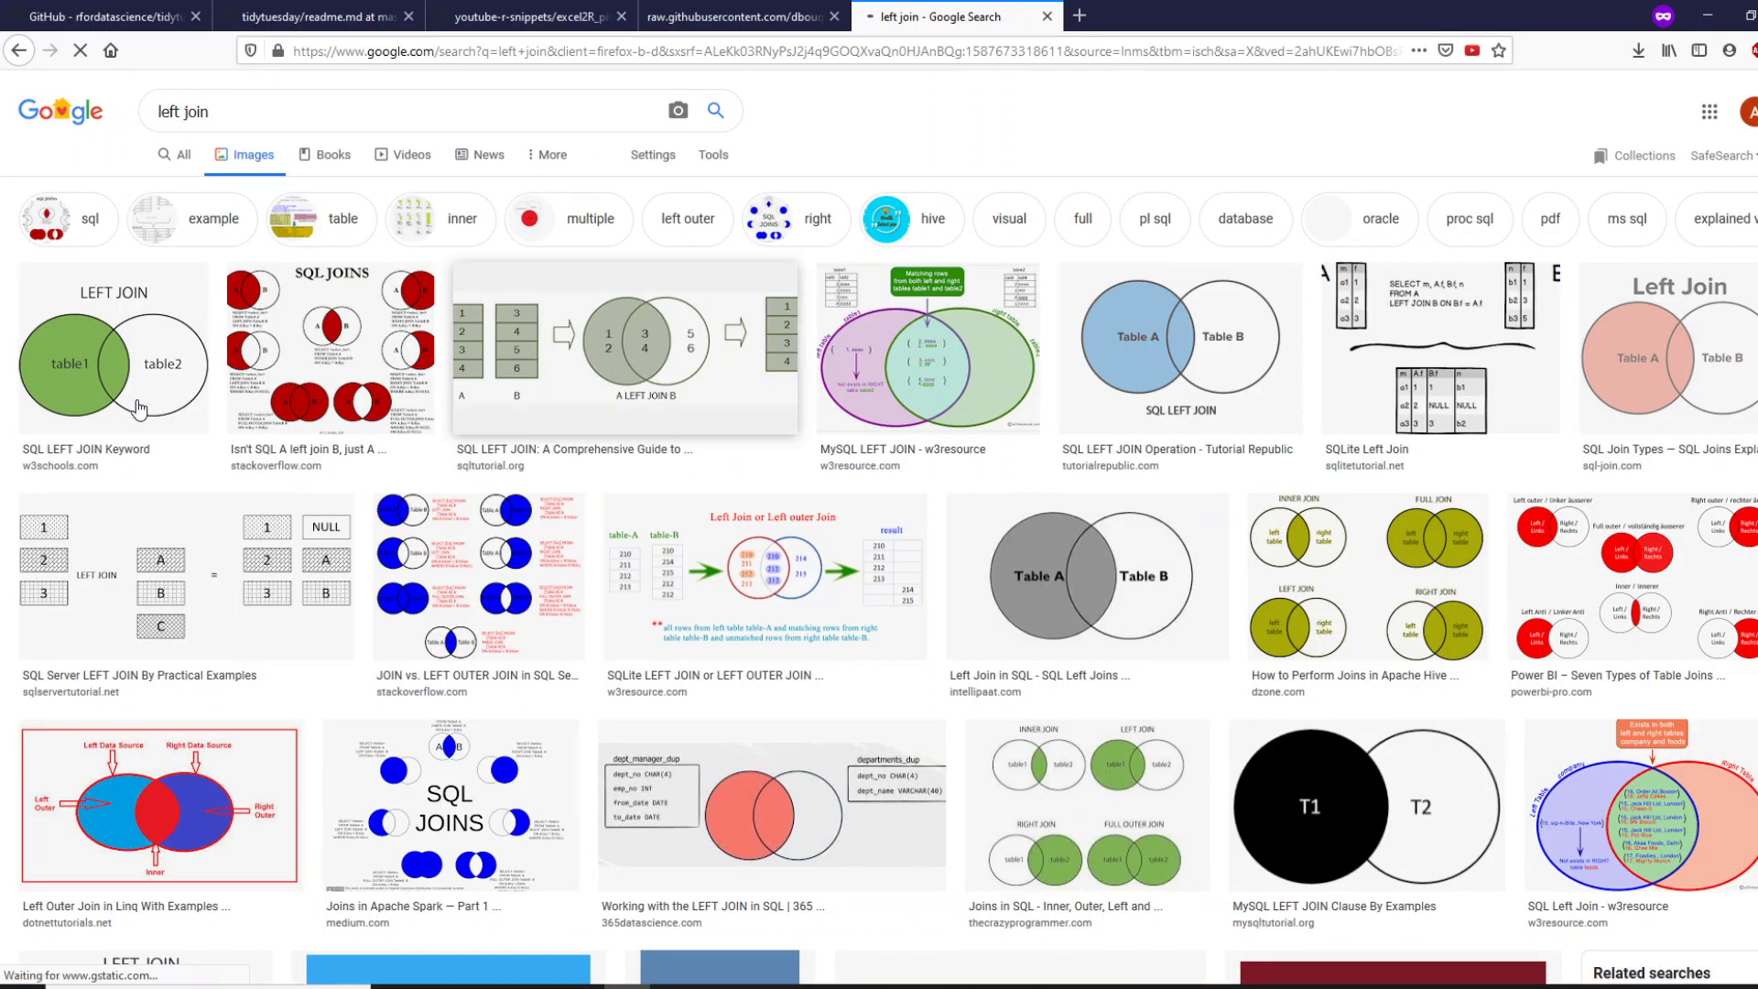
left_click(139, 407)
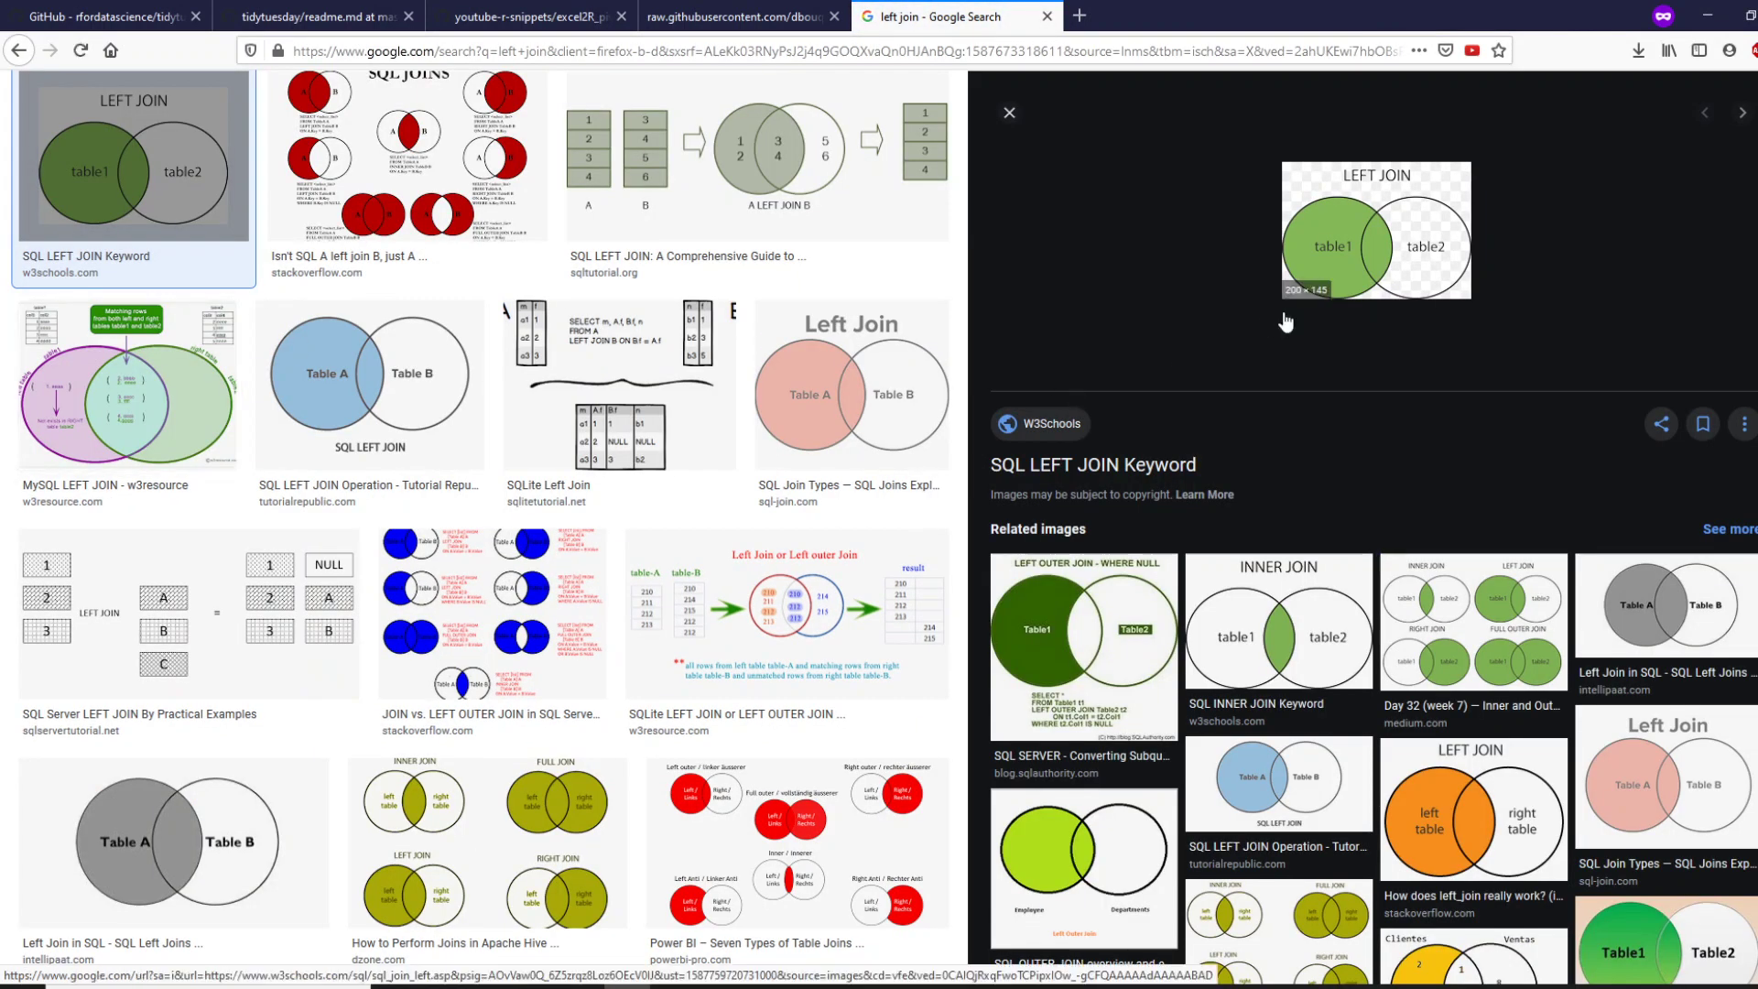